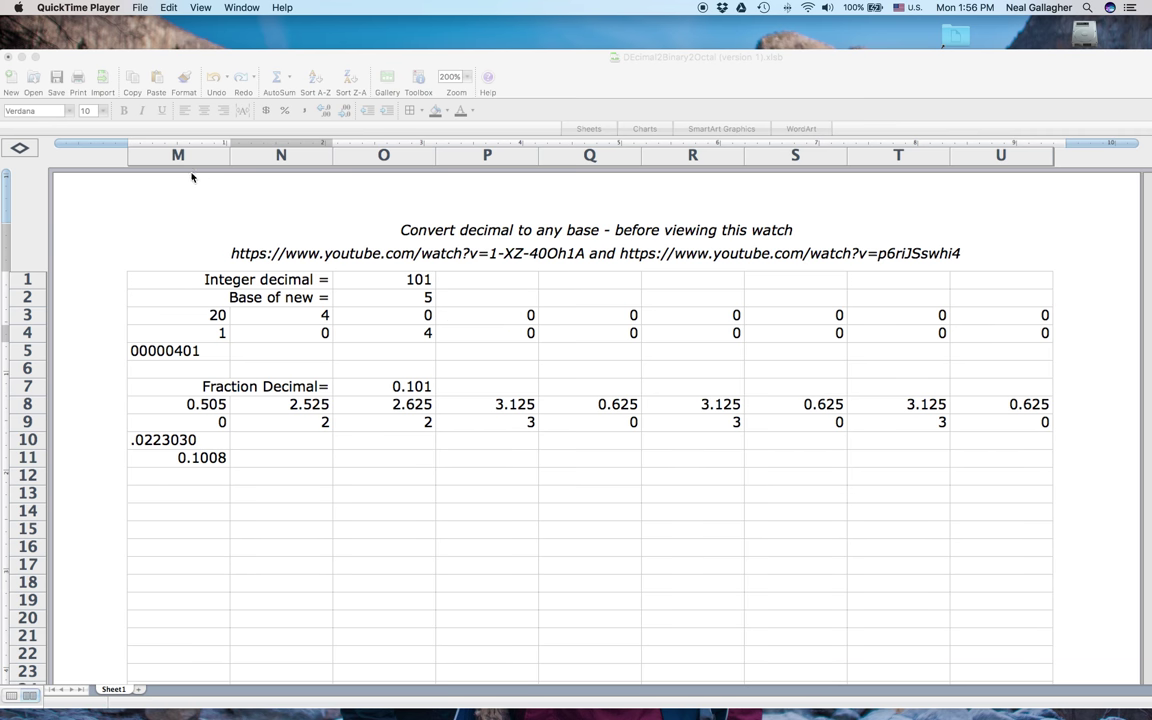
Step: Move the conversion block M1:U11 down three rows to start at M4, accepting that merged cells get unmerged
left_click(187, 281)
left_click(185, 279)
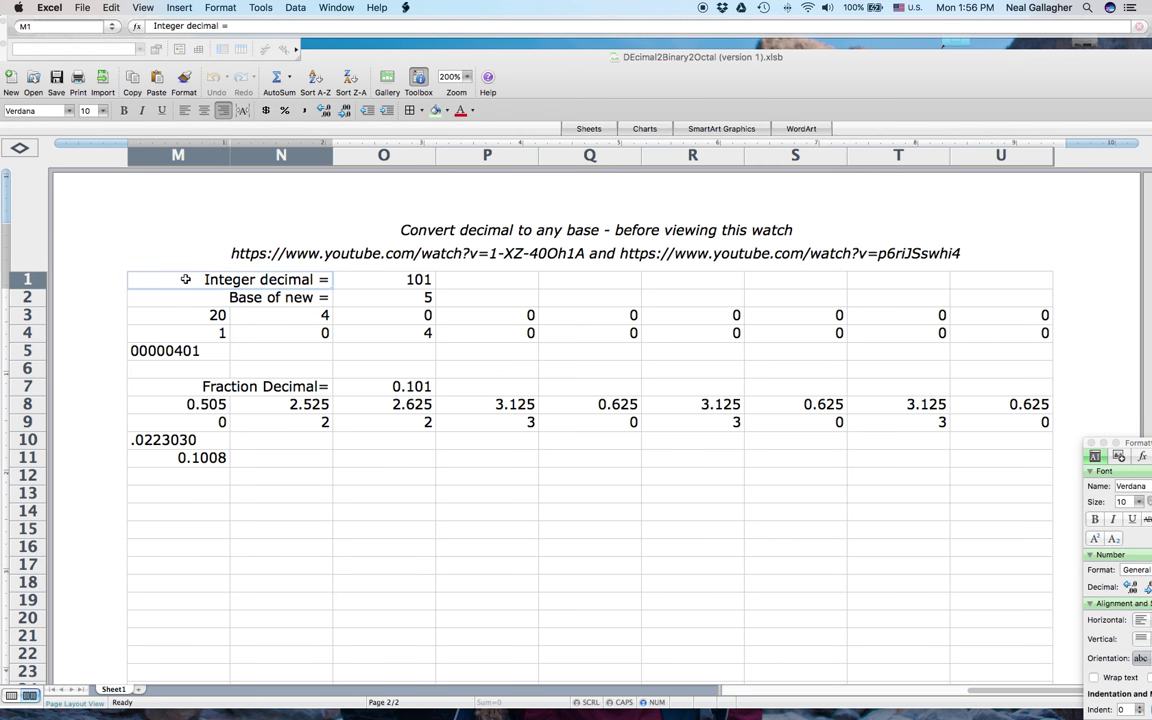
right_click(1024, 459)
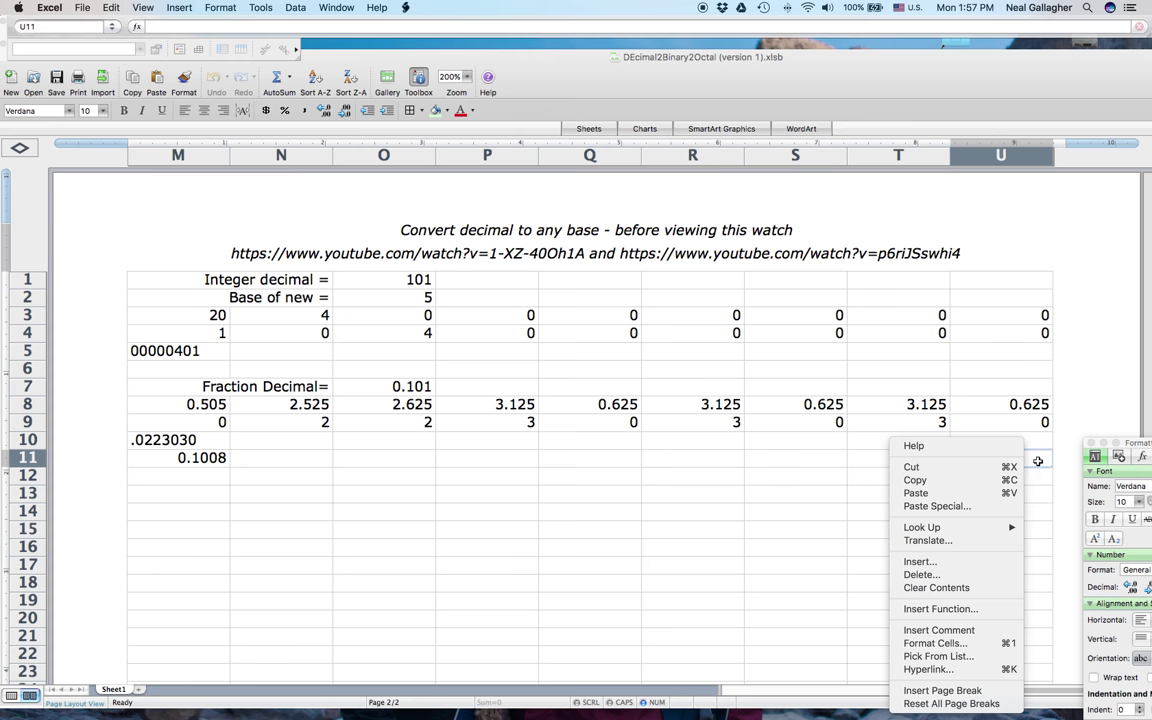
left_click(935, 418)
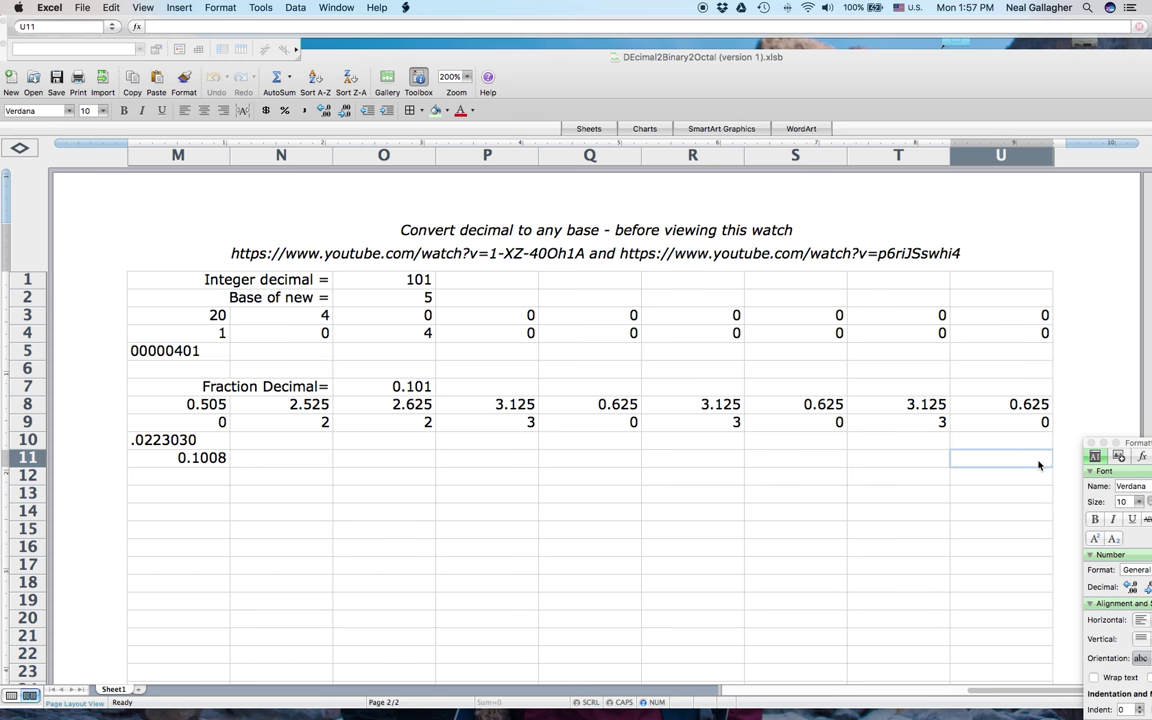
left_click(187, 287, "shift")
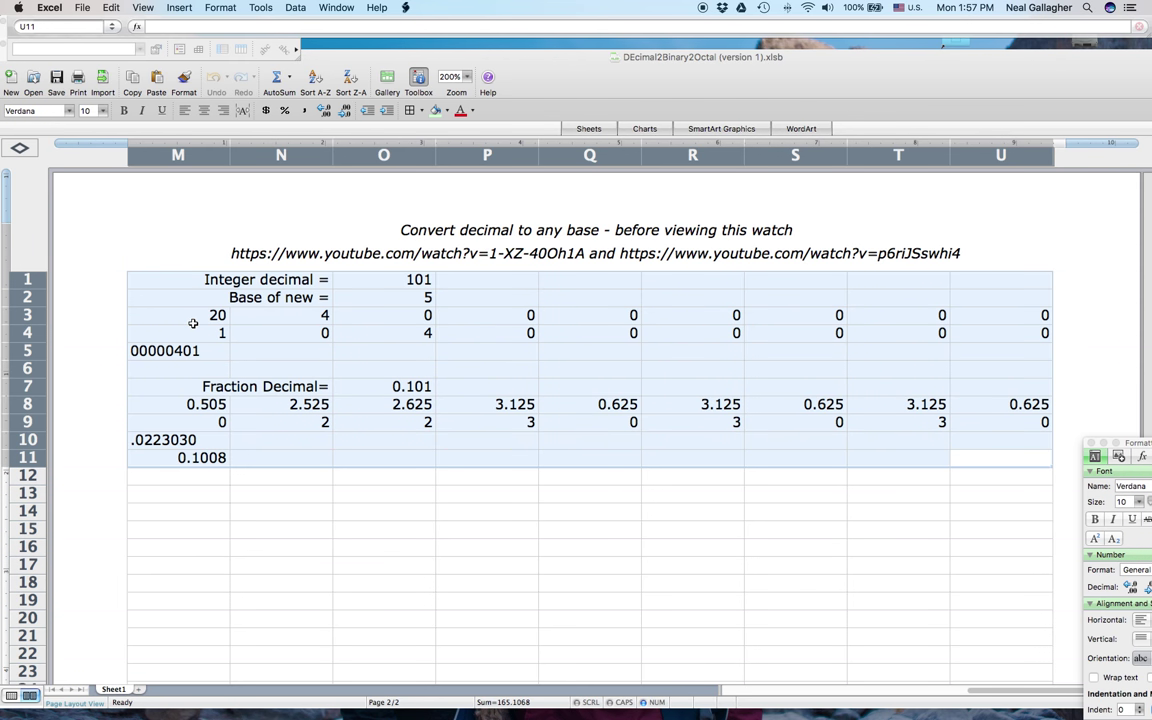
key("super+c")
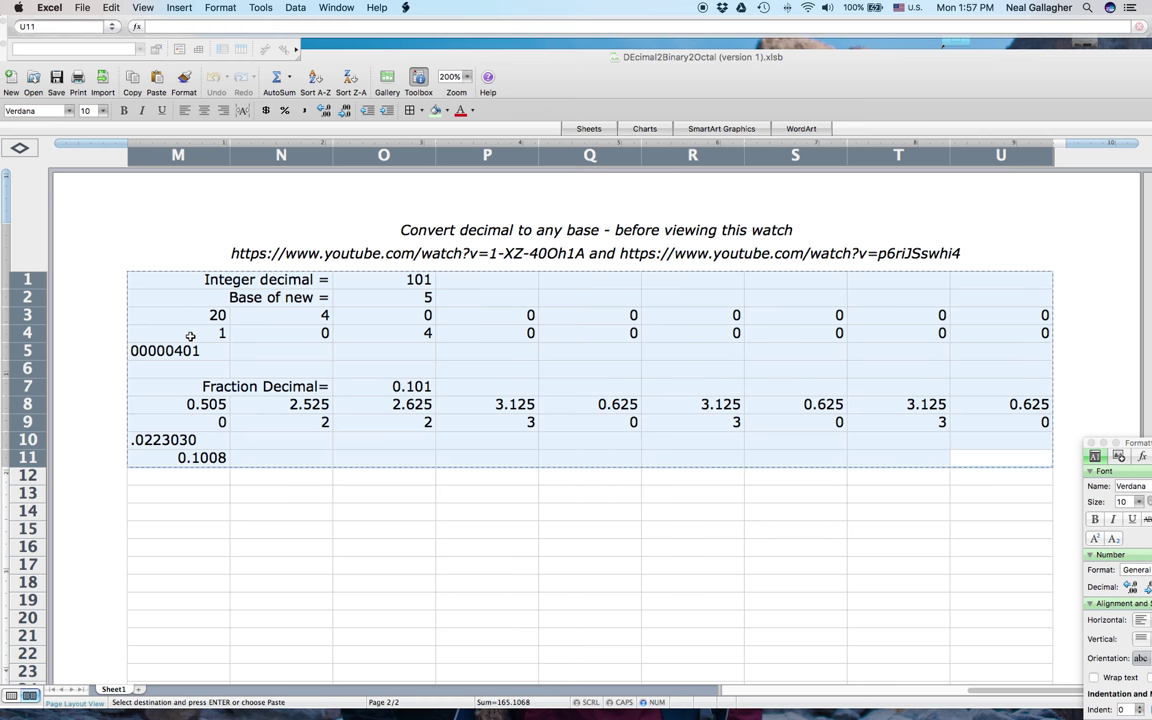
left_click(190, 336)
key("super+v")
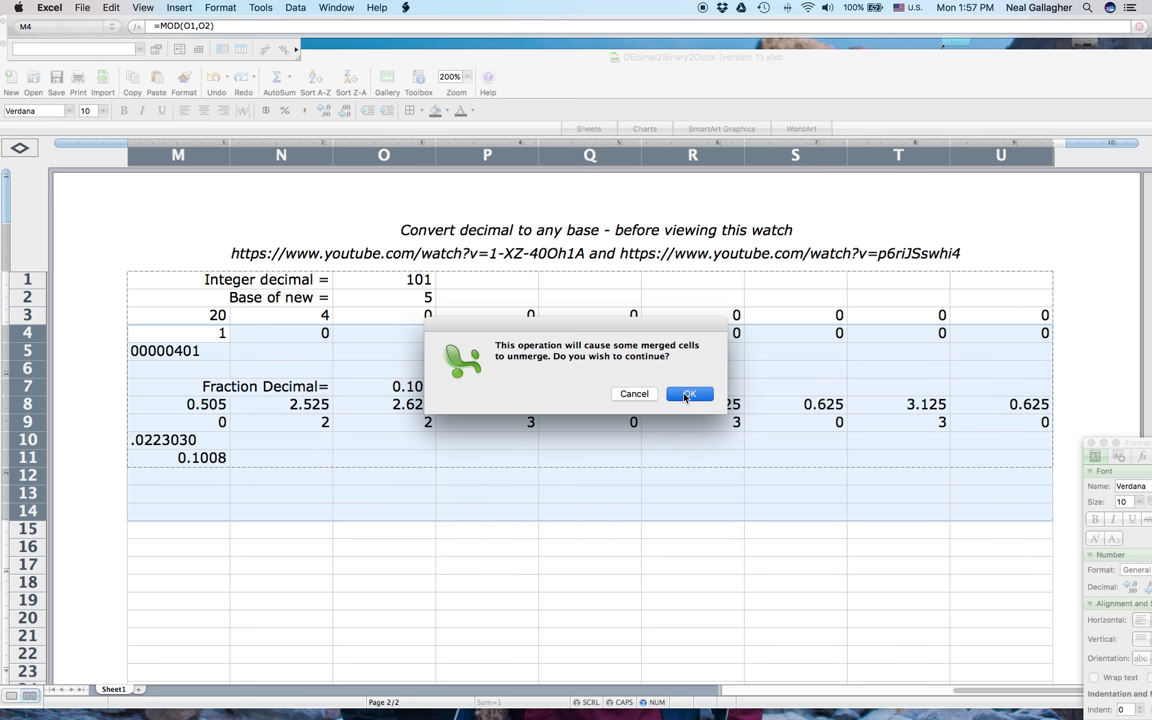
left_click(688, 395)
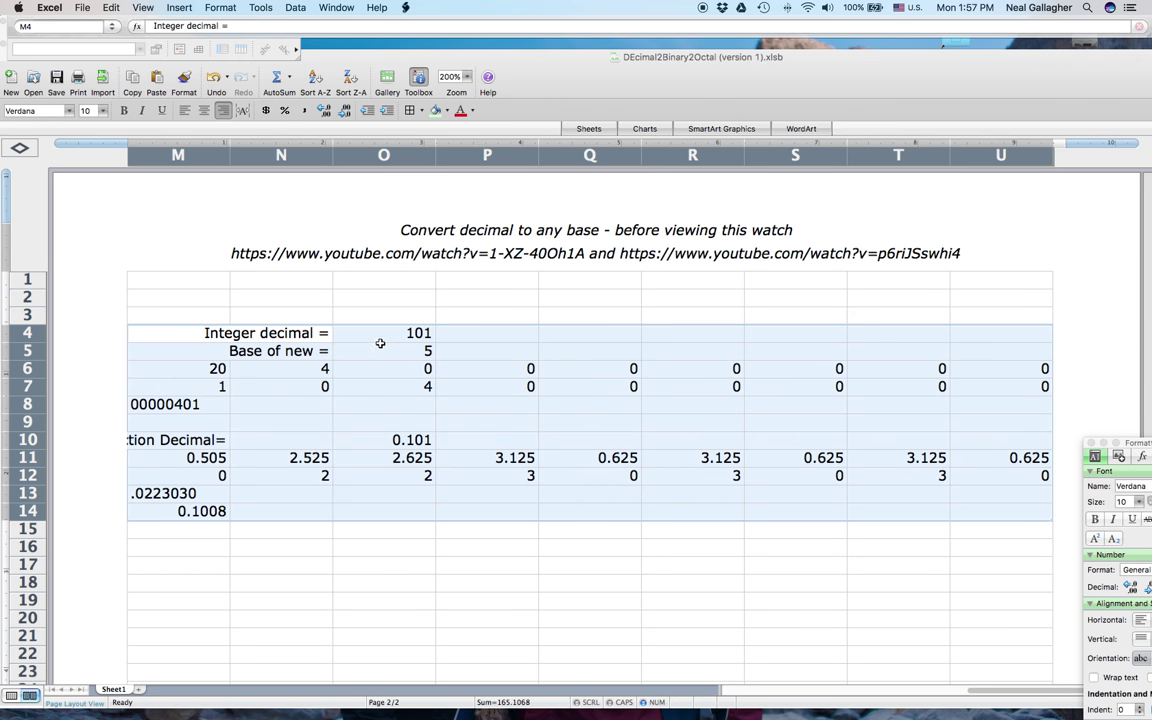
Step: Merge the empty cells M1 and N1 into one cell
left_click(185, 284)
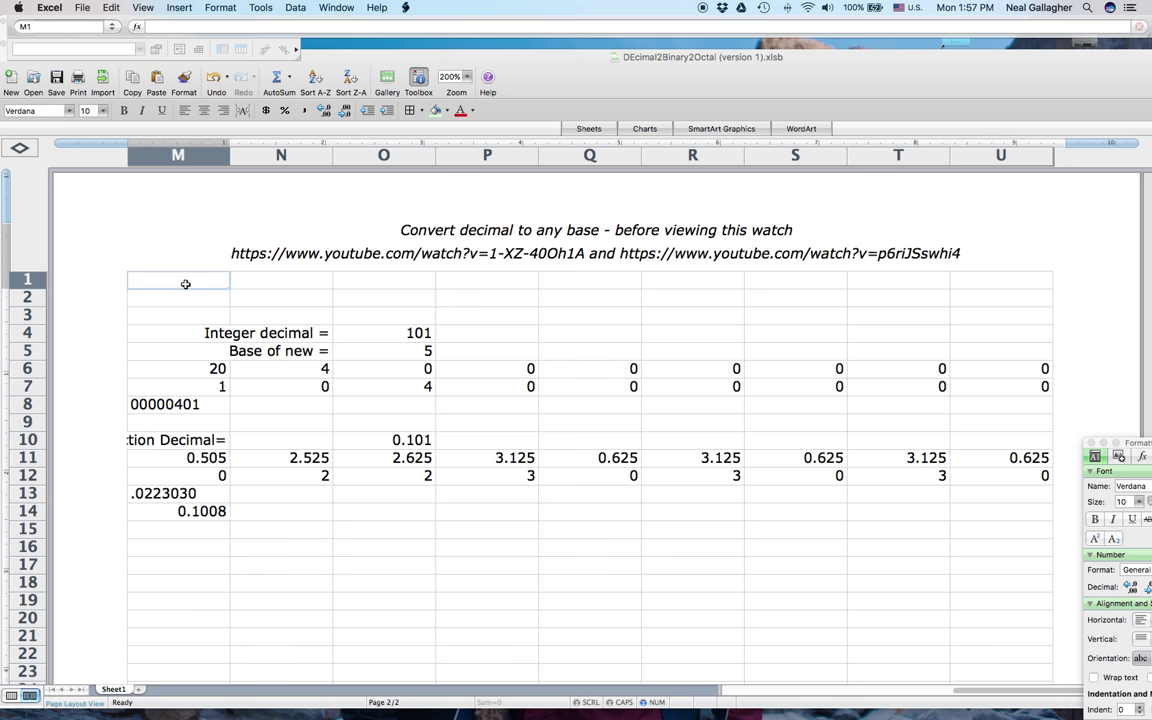
left_click(270, 284, "shift")
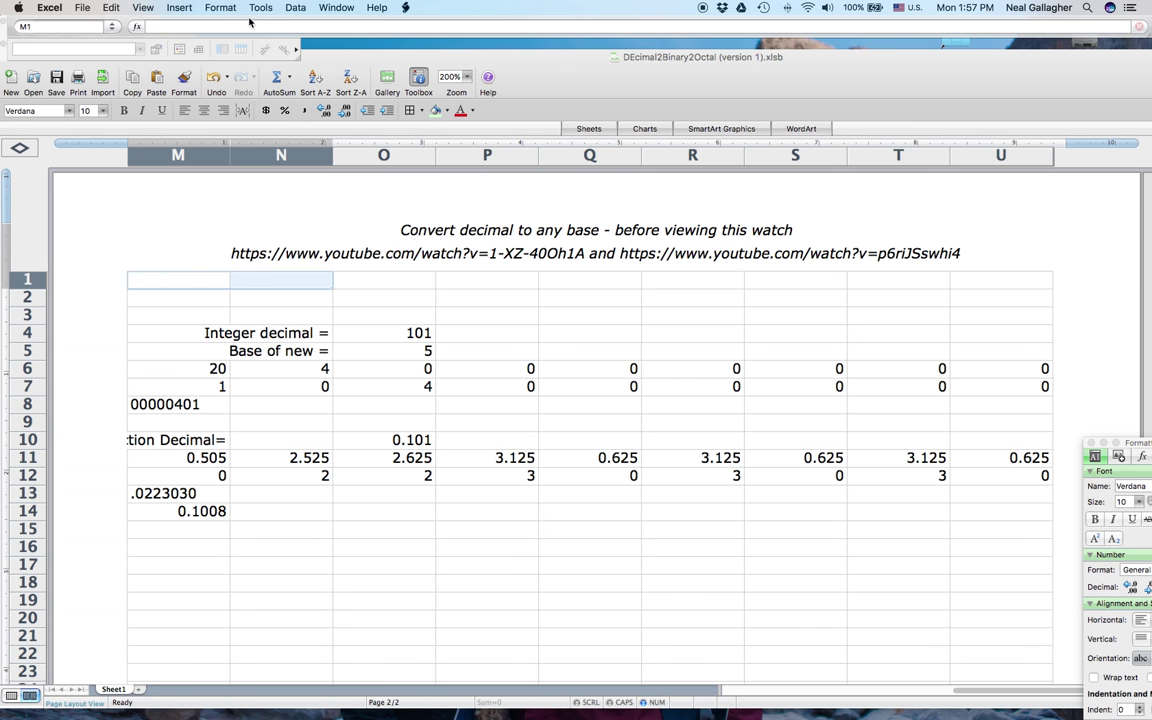
left_click(218, 8)
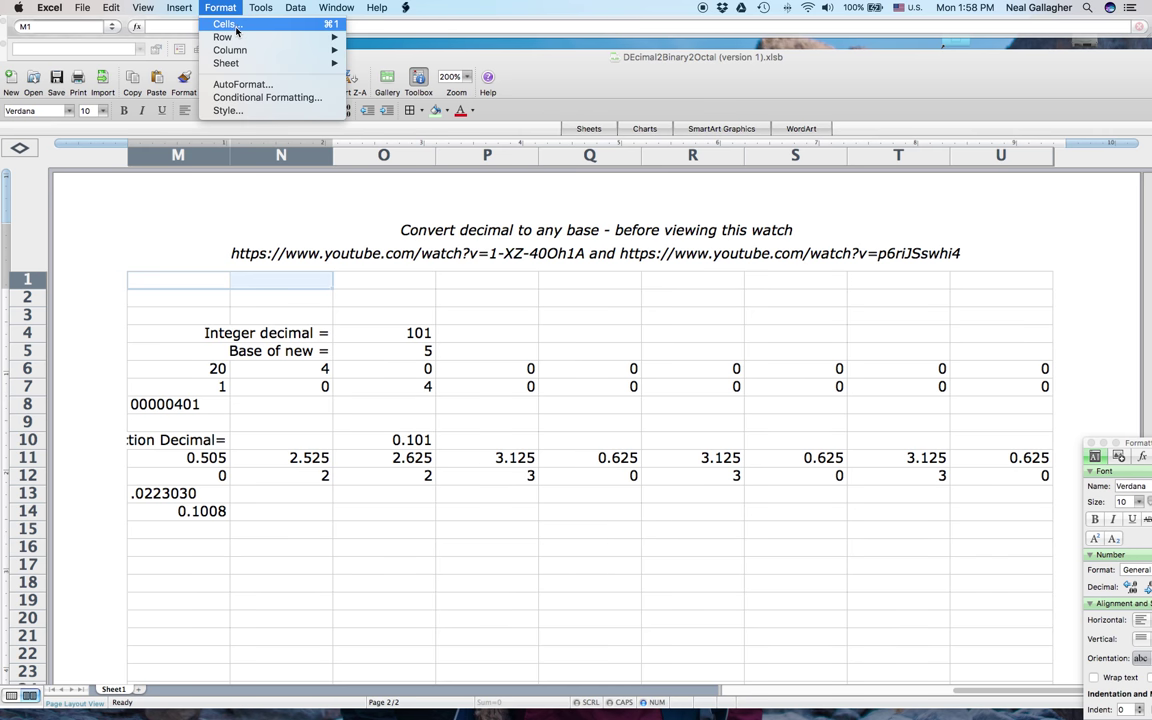
left_click(220, 24)
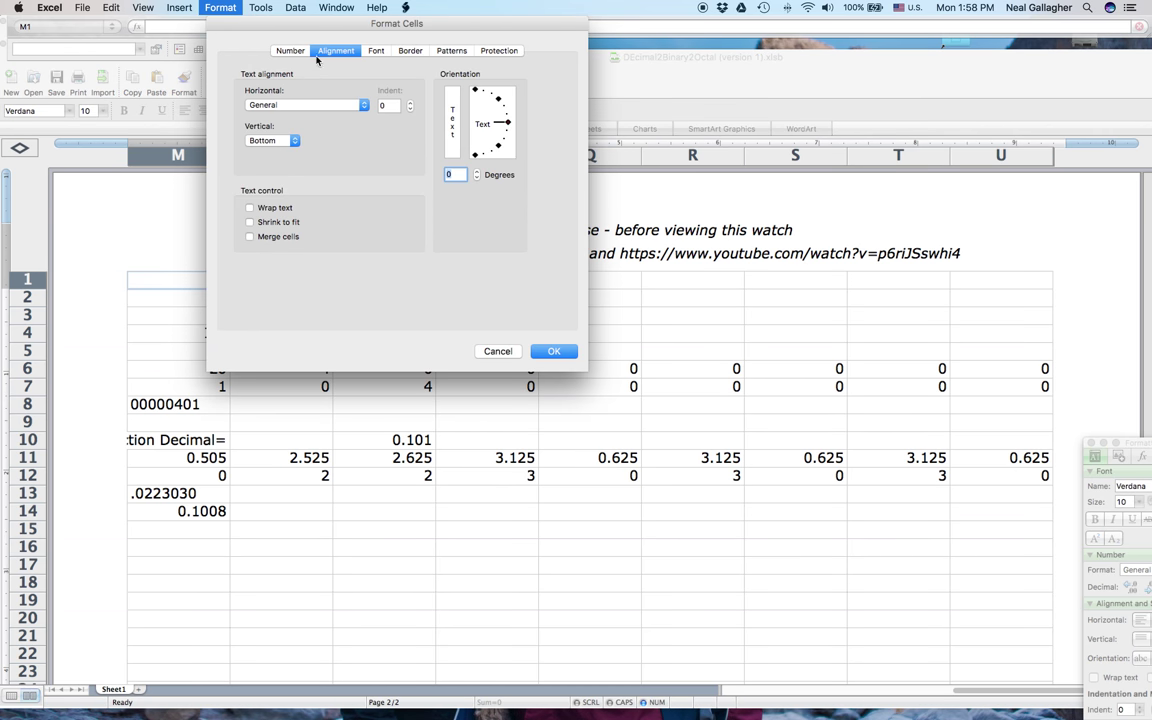
left_click(250, 237)
left_click(551, 352)
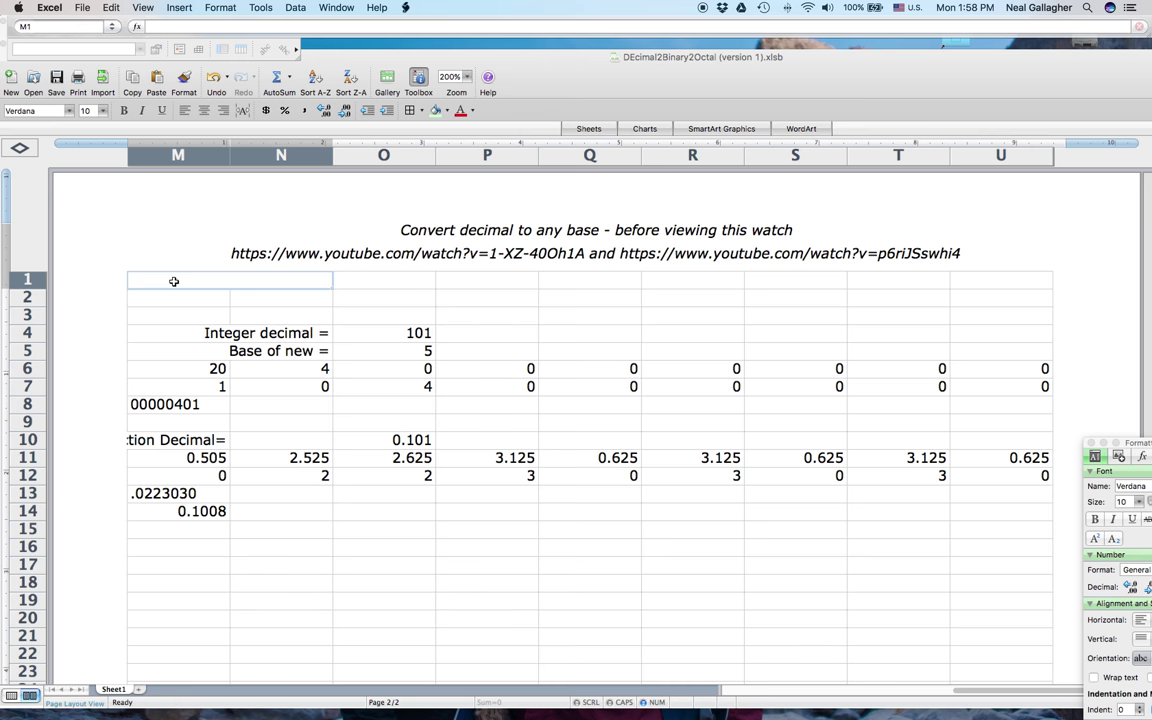
Step: Enter the label "Number in base ten =" in merged cell M1
type("Number ")
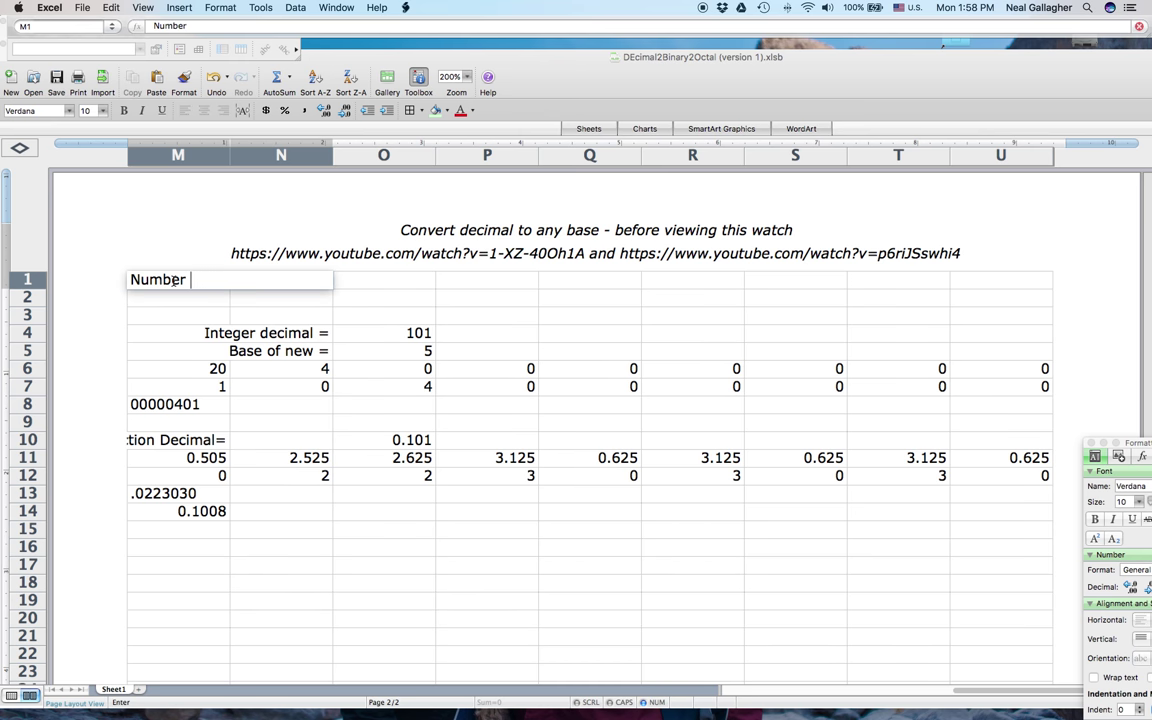
type("in base ten")
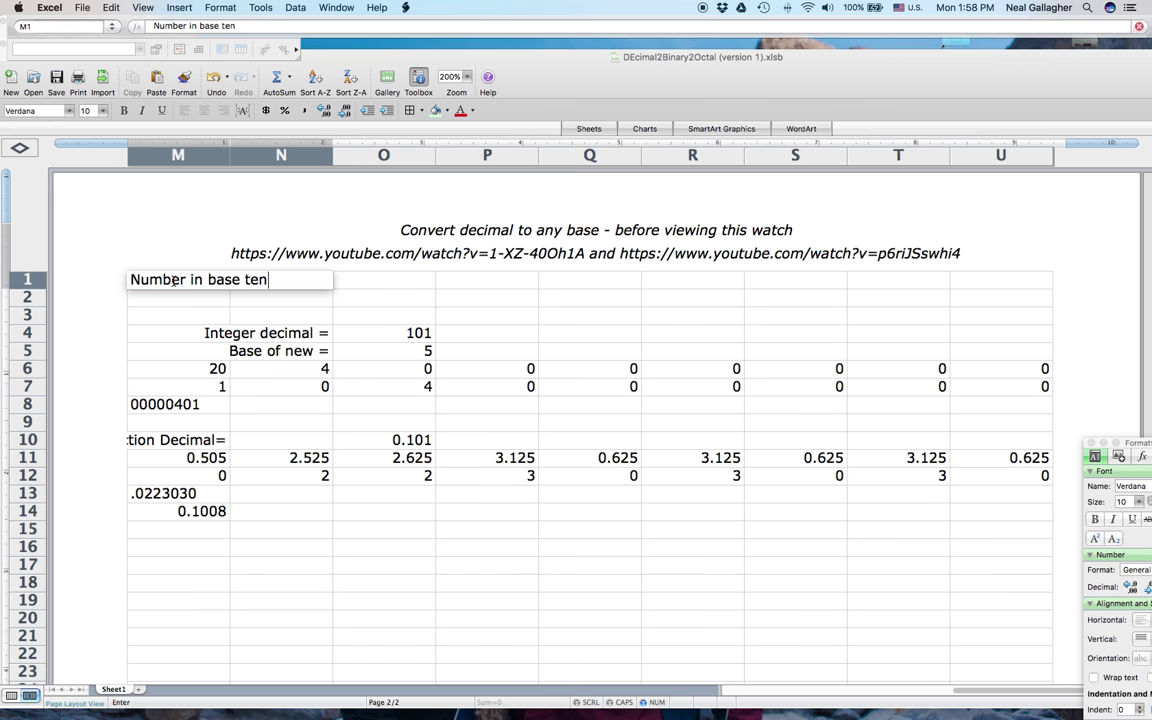
type(" =")
left_click(157, 298)
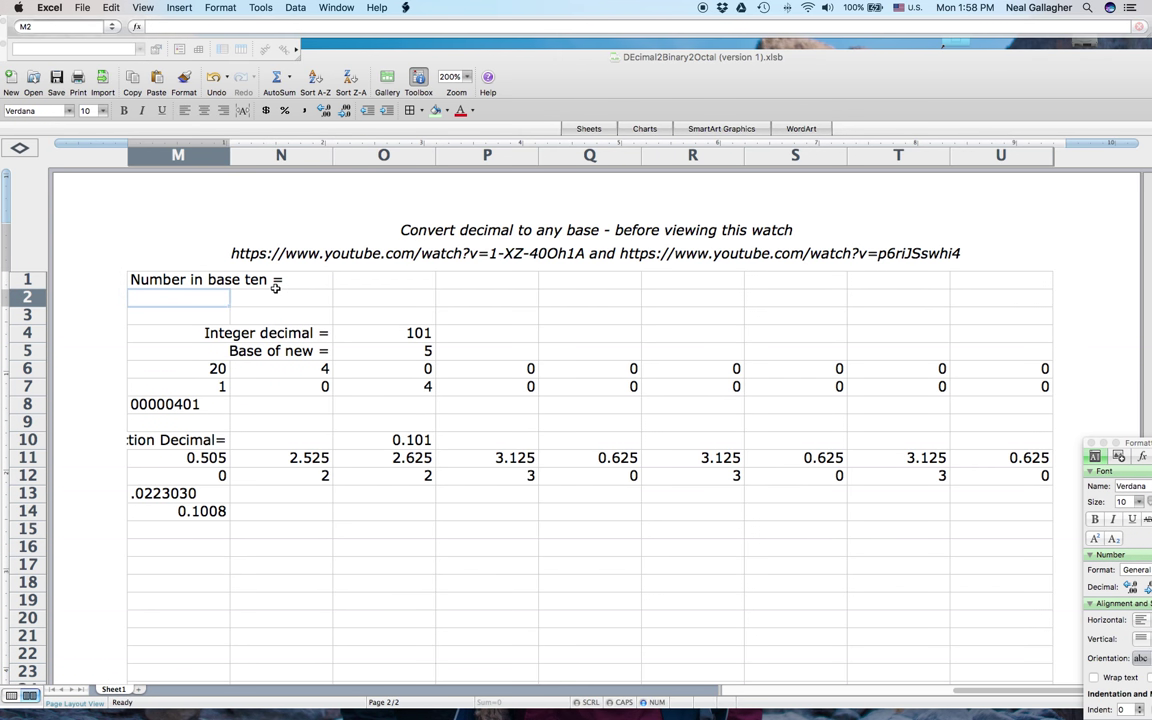
Step: Bring the Formatting Palette fully into view and right-align the "Number in base ten =" label in M1
left_click_drag(1138, 443, 933, 282)
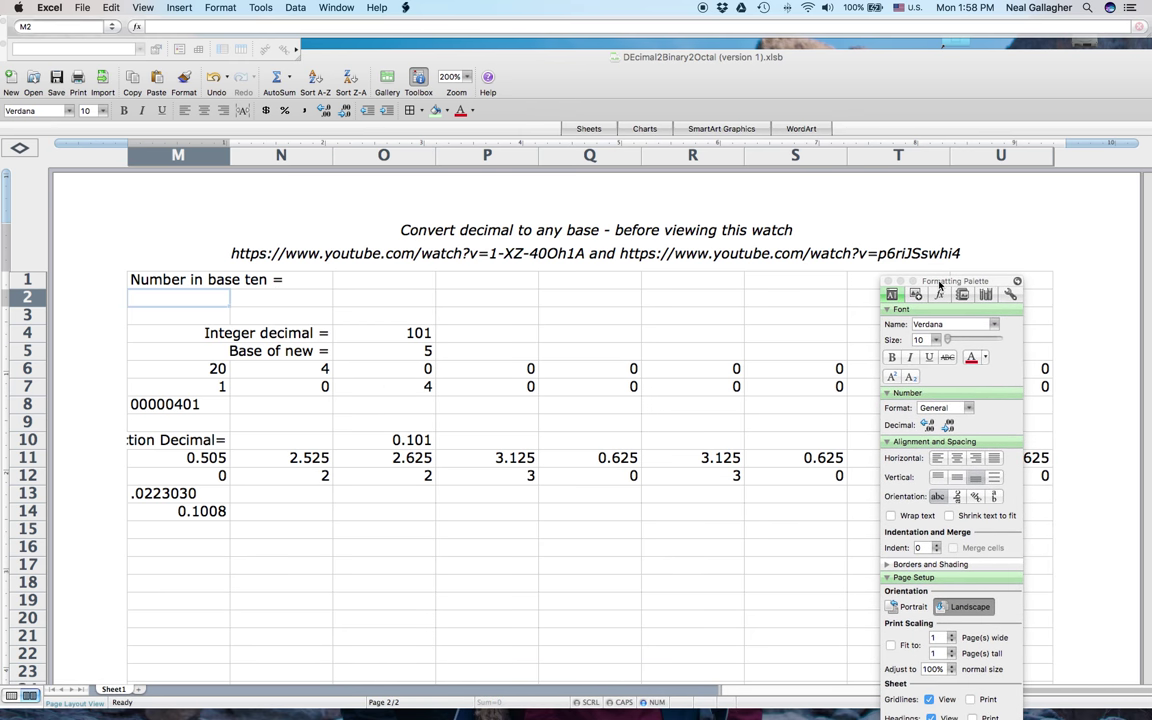
left_click(939, 459)
left_click_drag(190, 281, 290, 285)
left_click(953, 547)
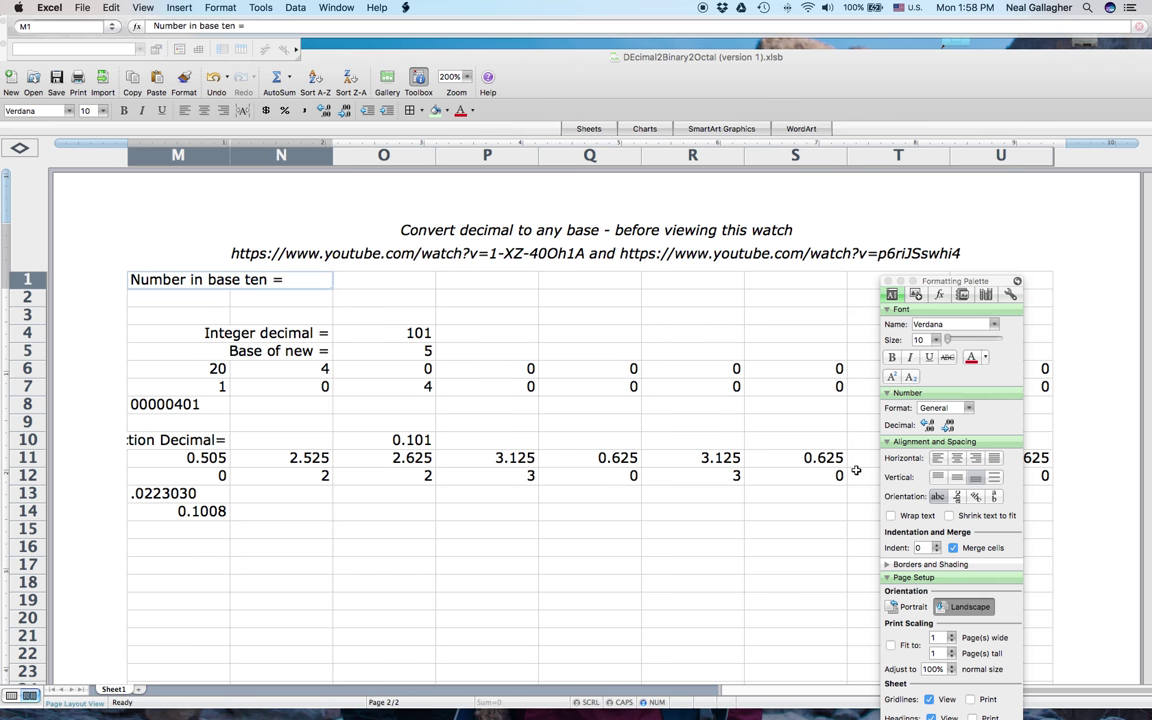
left_click(975, 458)
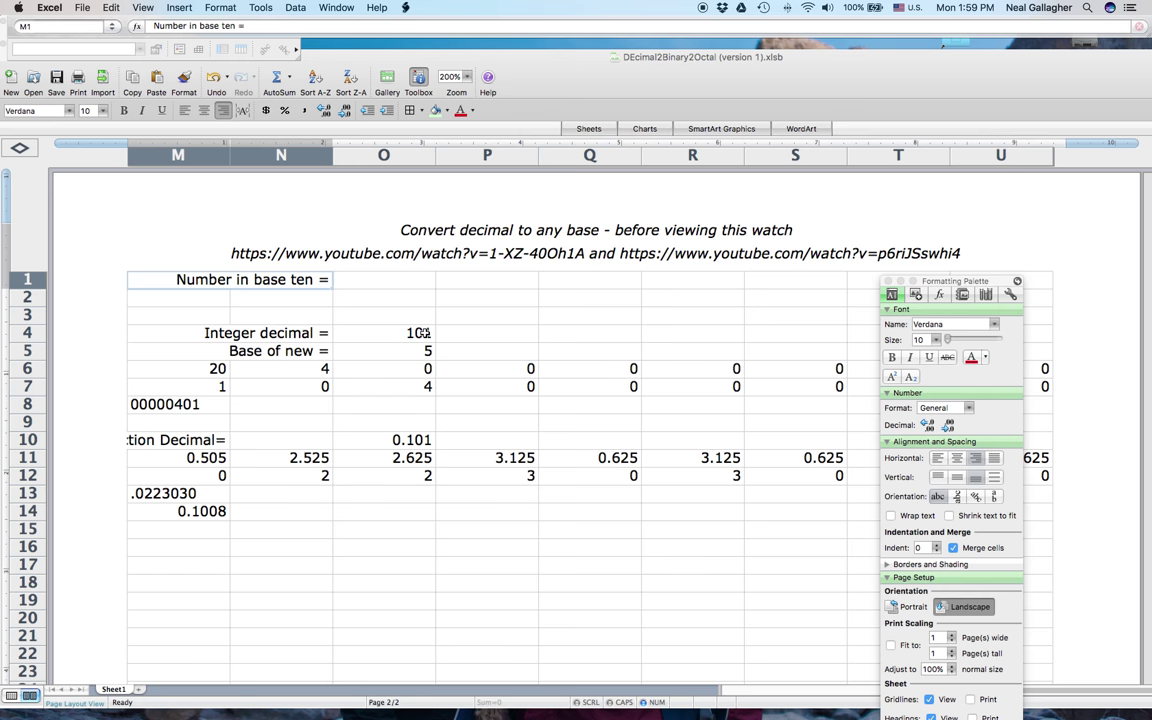
Step: Enter 101.101 in cell O1 beside the base-ten label and left-align it
left_click(367, 283)
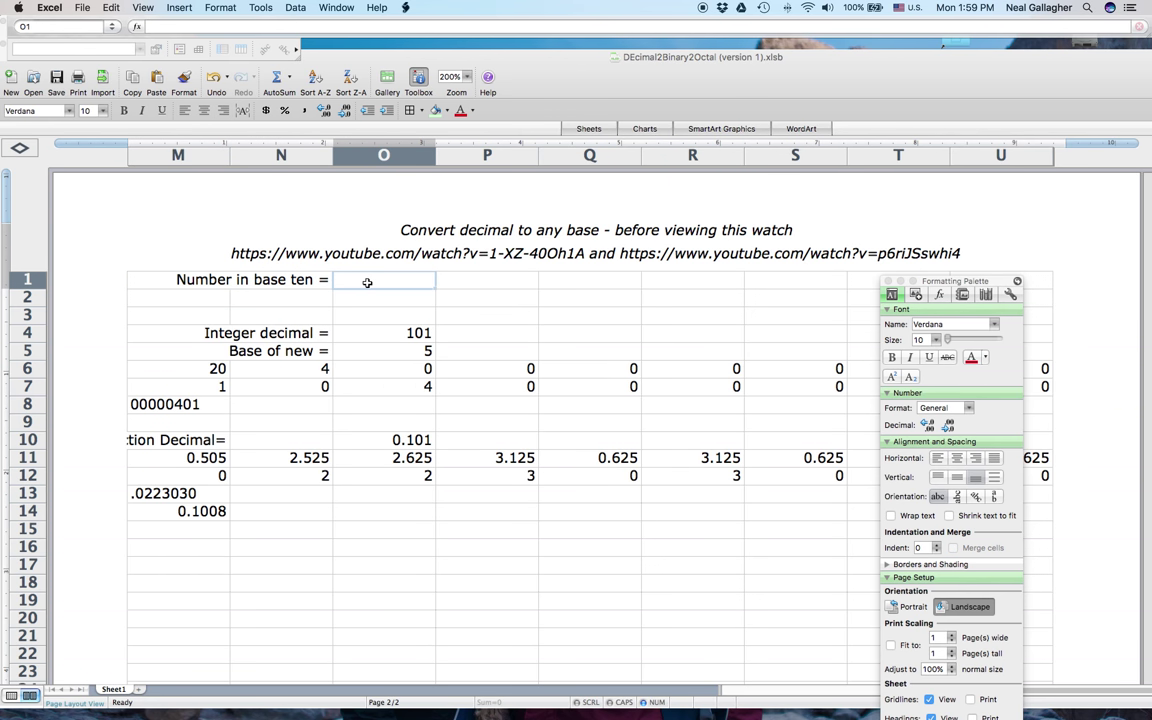
type("101")
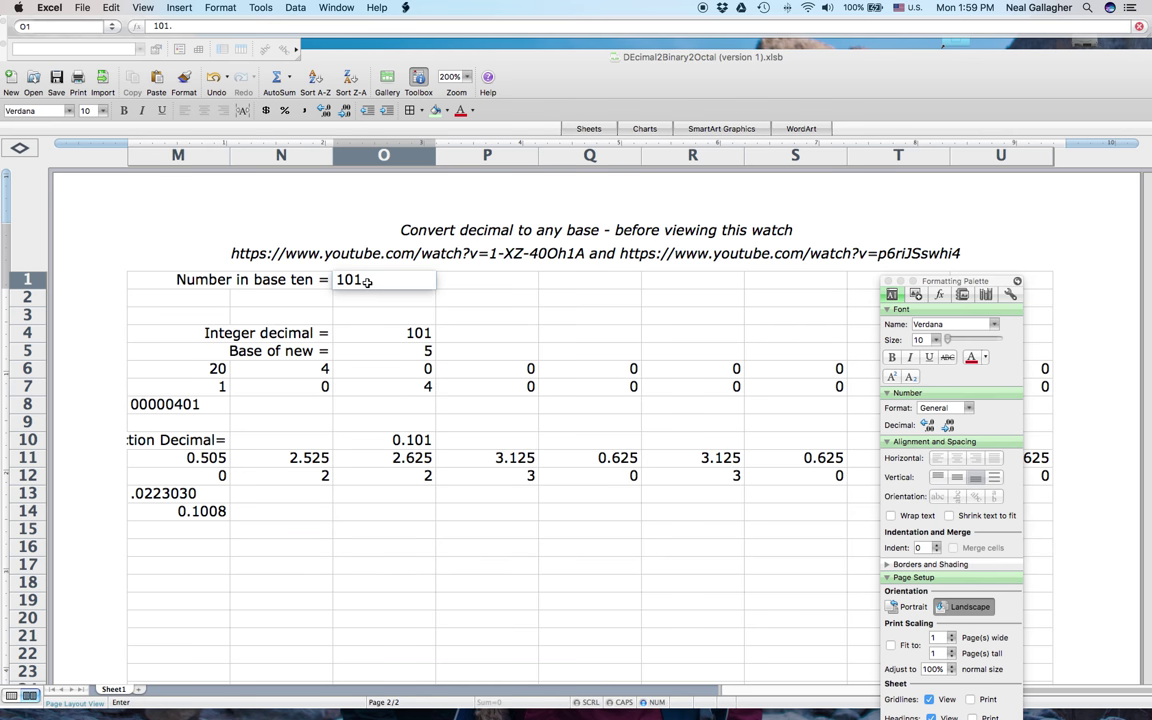
type(".101")
key("Return")
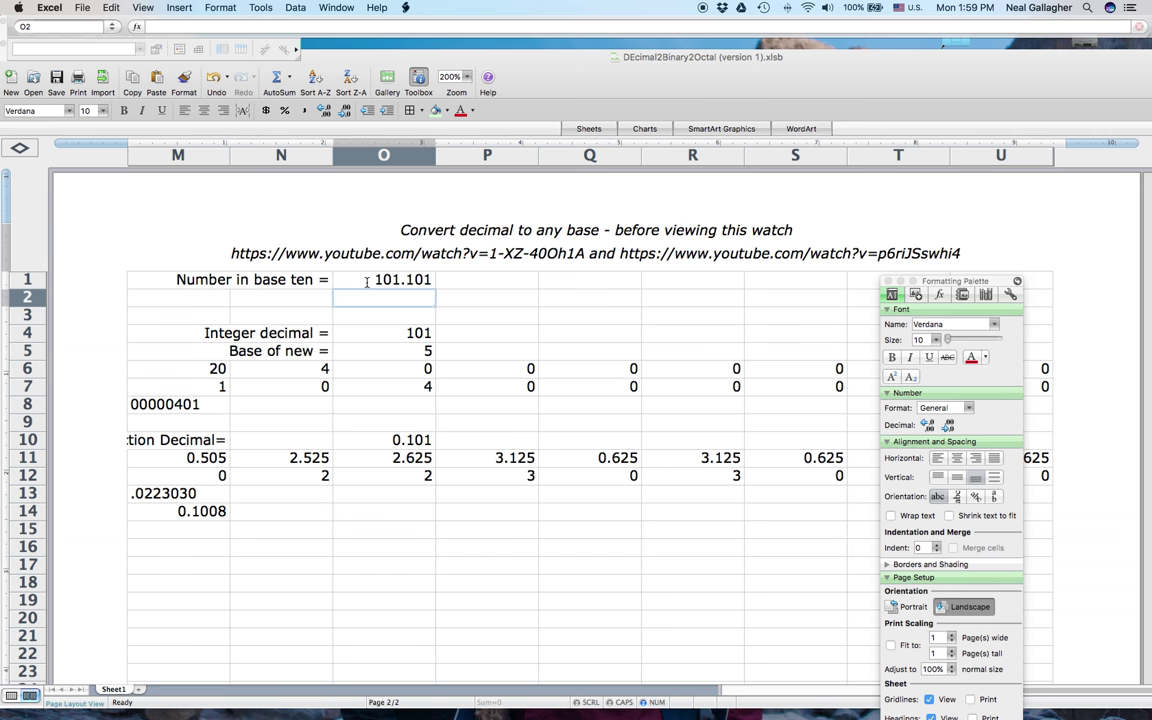
left_click(368, 282)
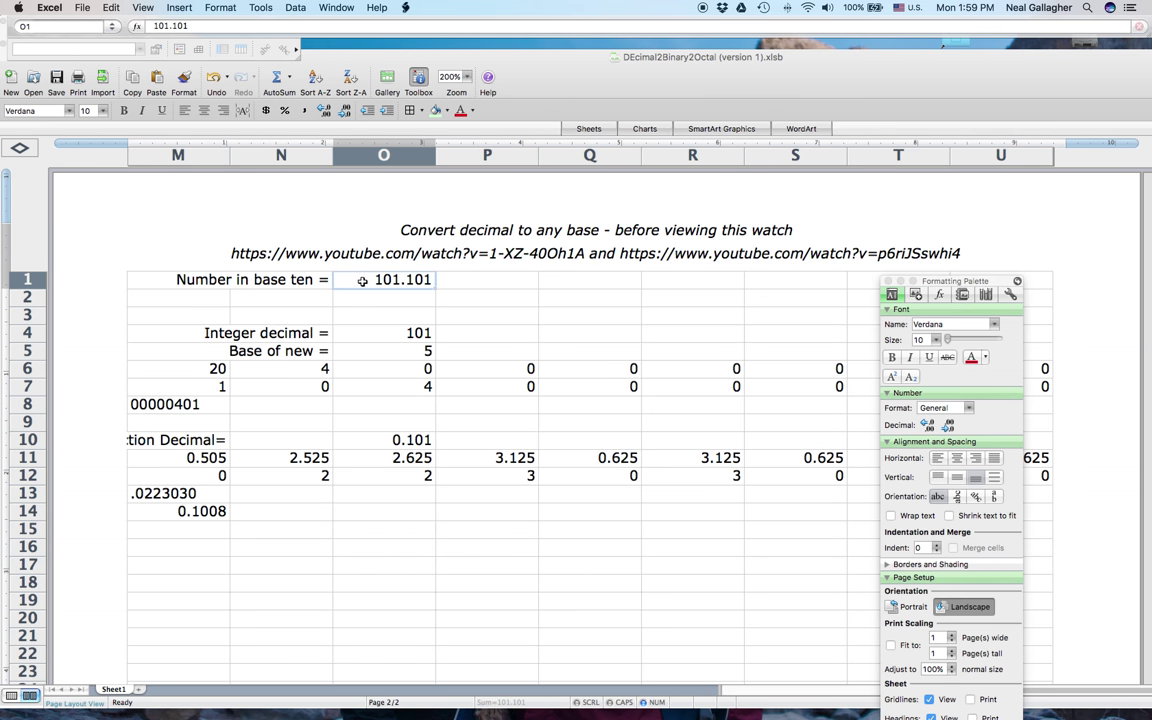
left_click(937, 459)
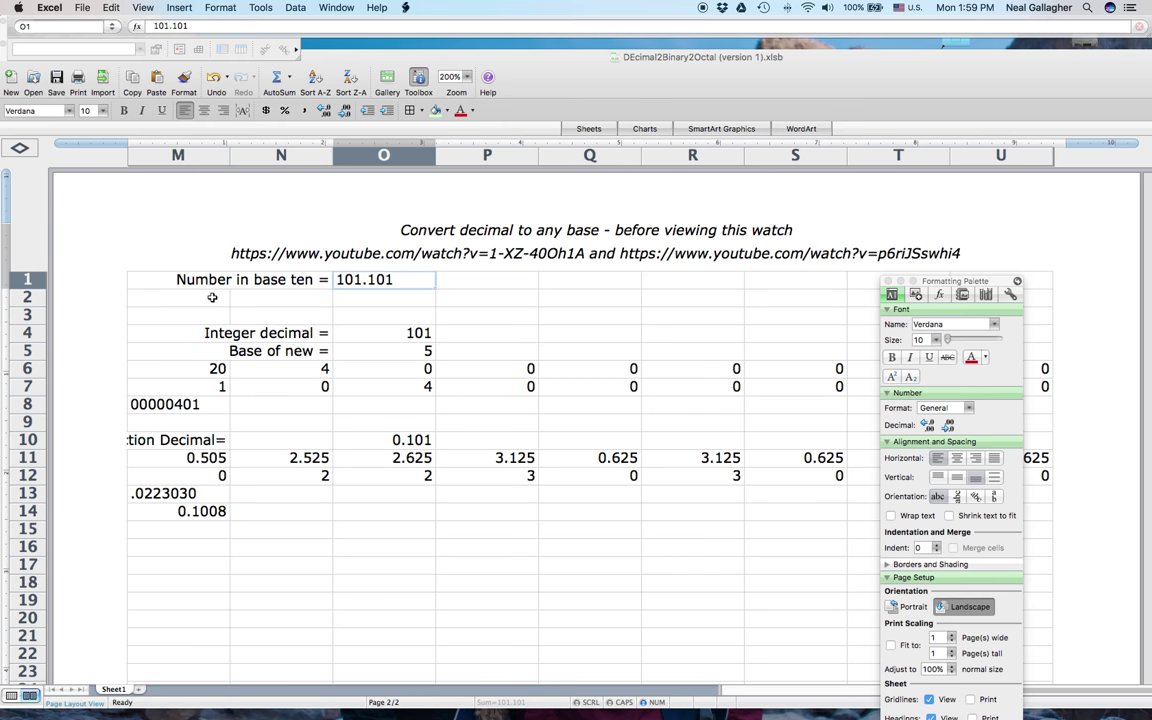
Step: Enter the label "New base =" in cell N2 and right-align it
left_click(253, 298)
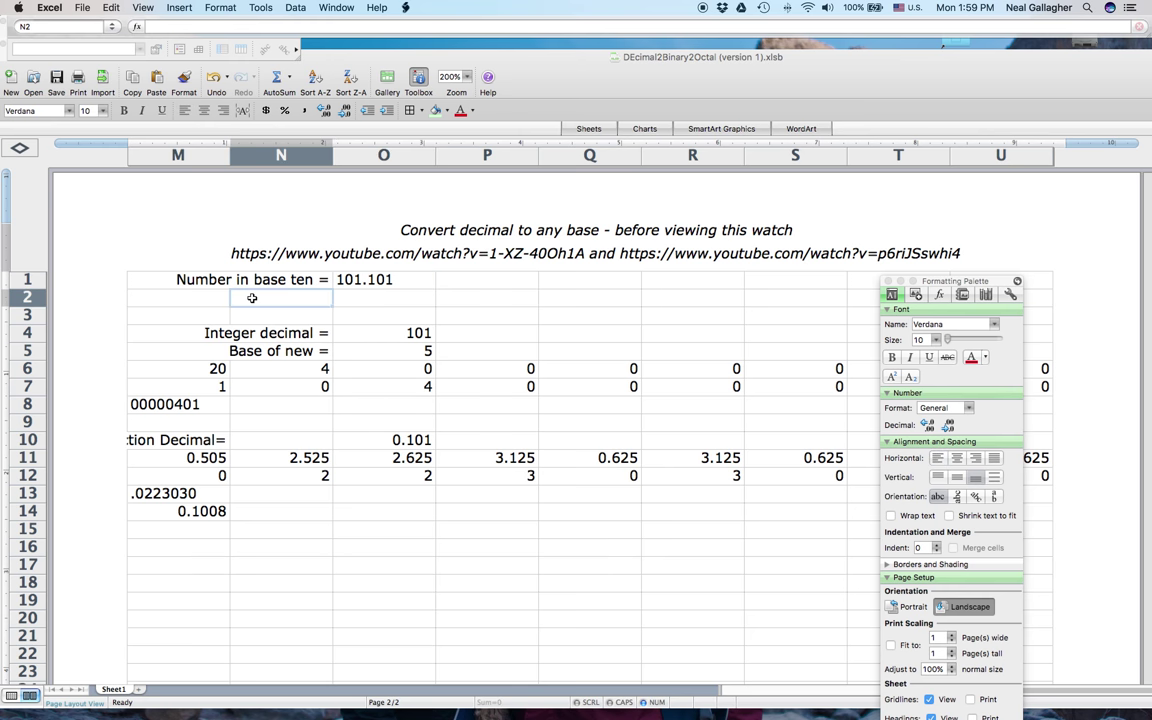
type("New base")
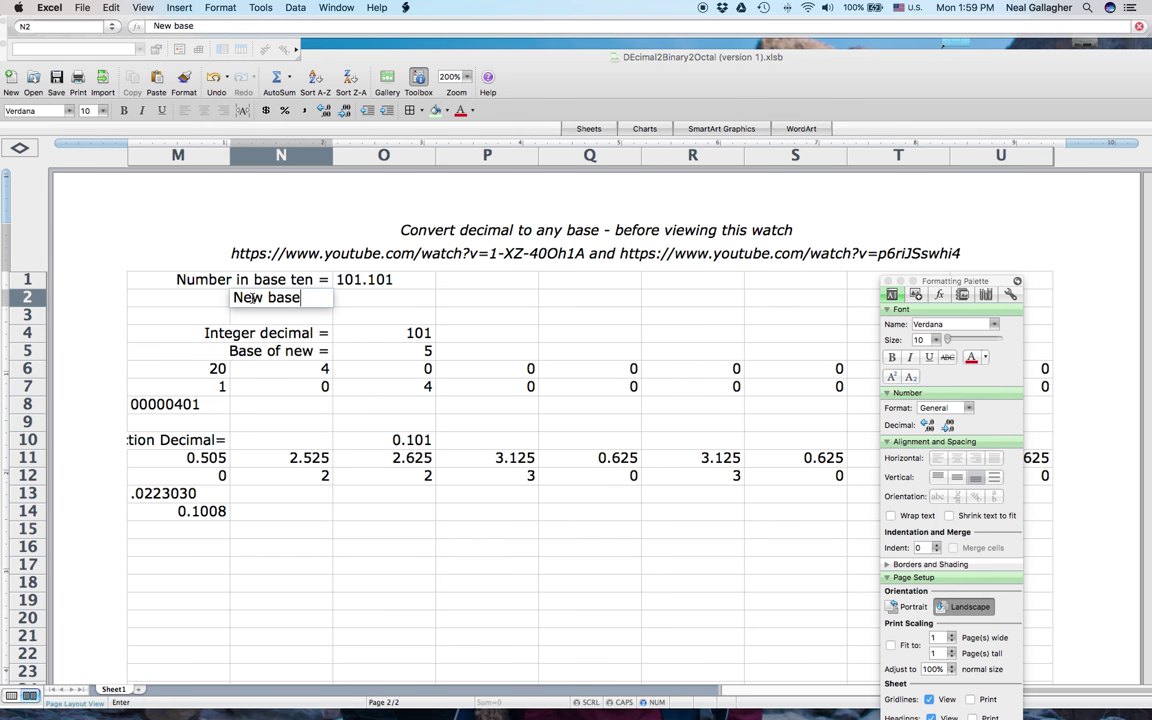
type(" =")
left_click(977, 458)
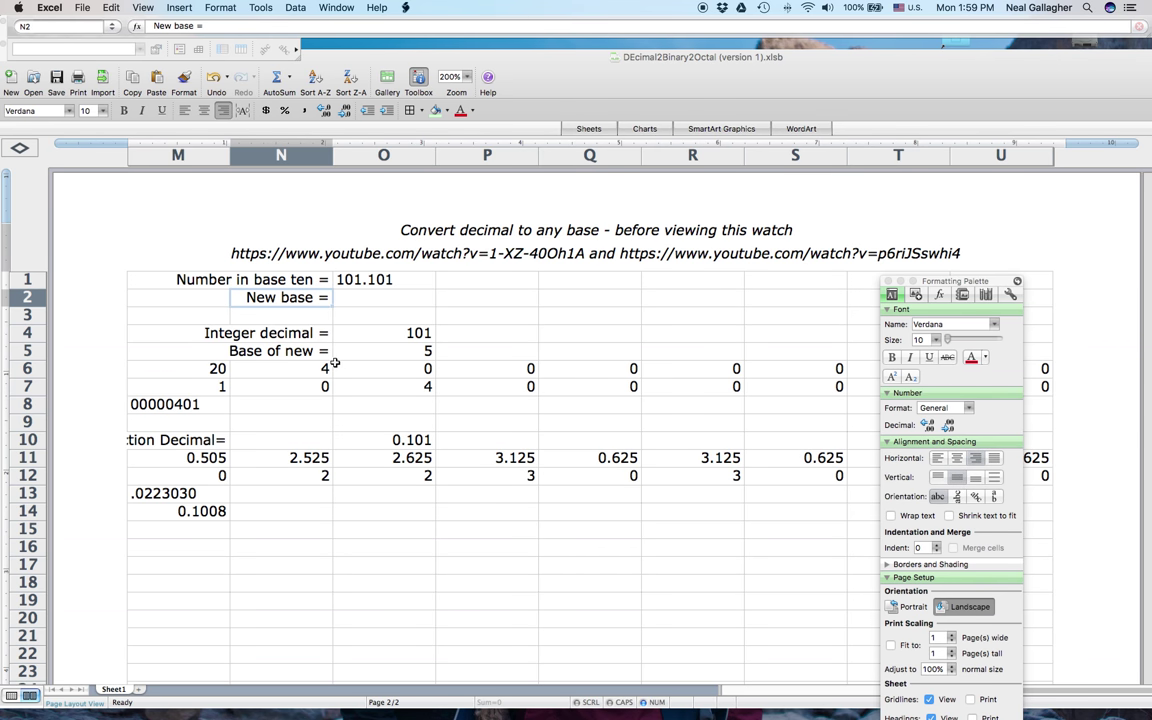
Step: Enter 5 as the new base in cell O2 and left-align it
left_click(377, 297)
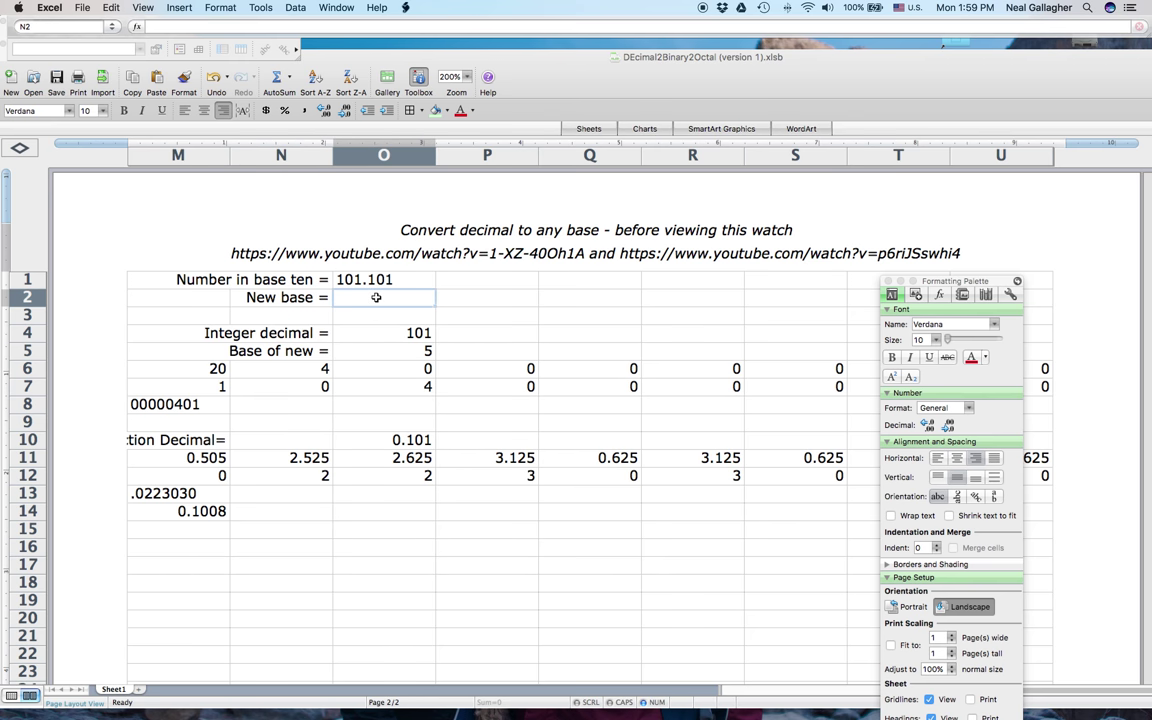
type("5")
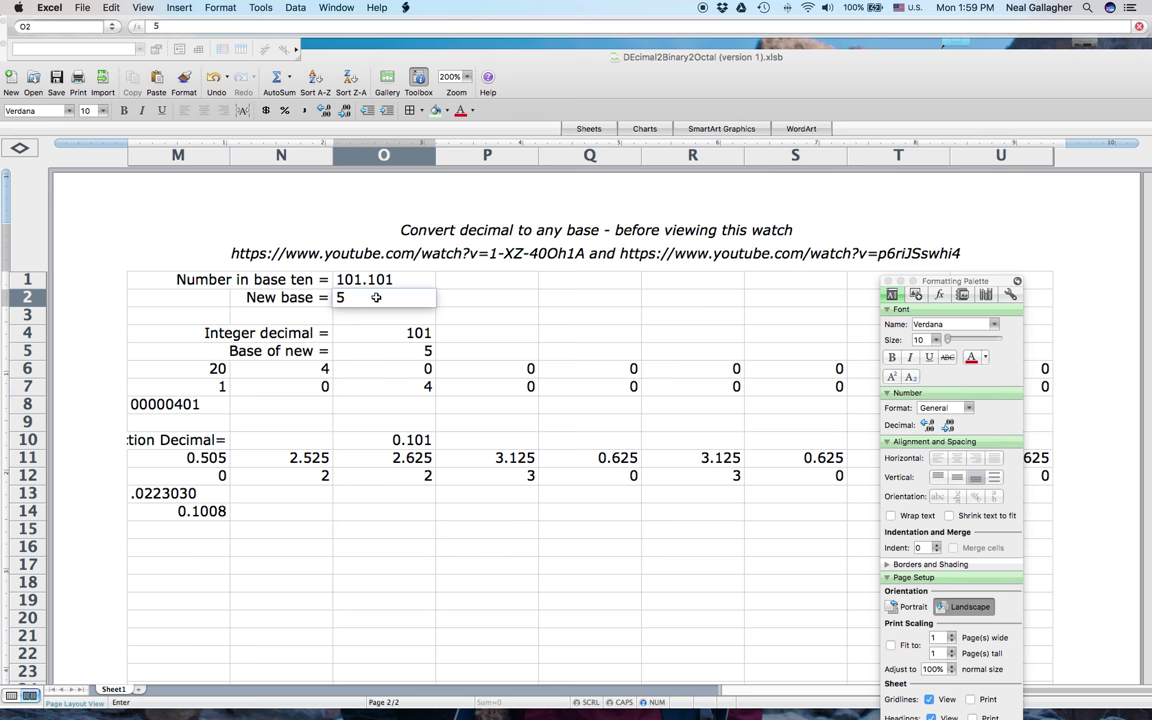
key("Return")
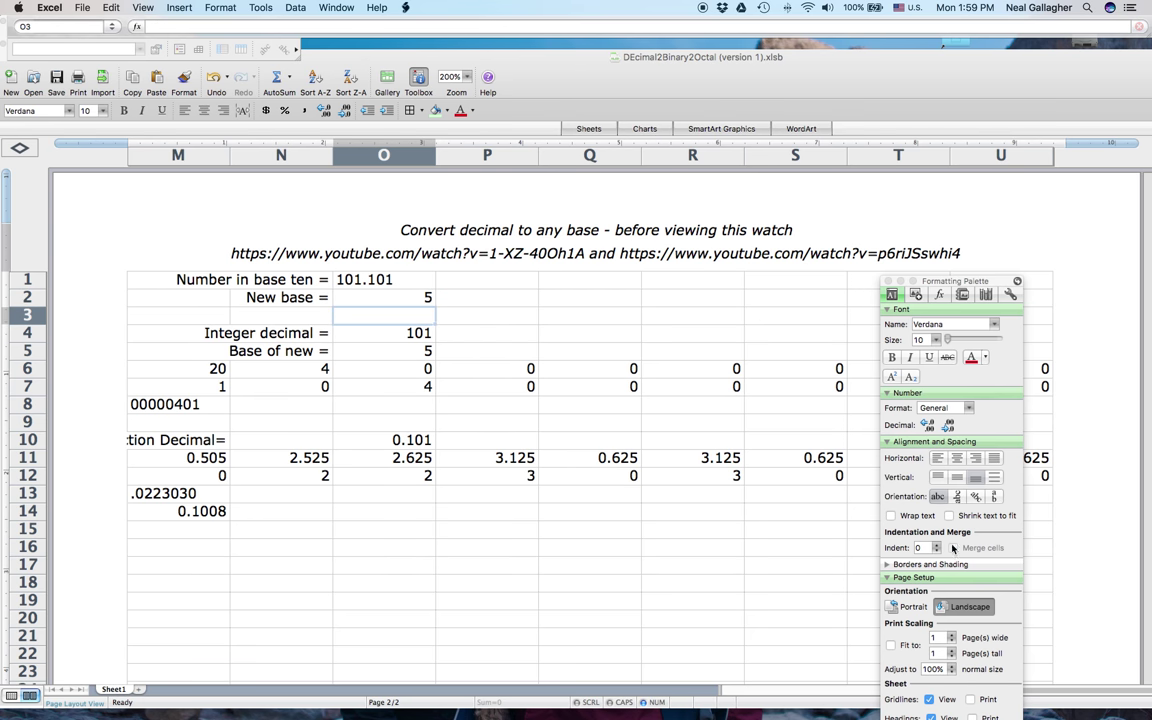
left_click(401, 300)
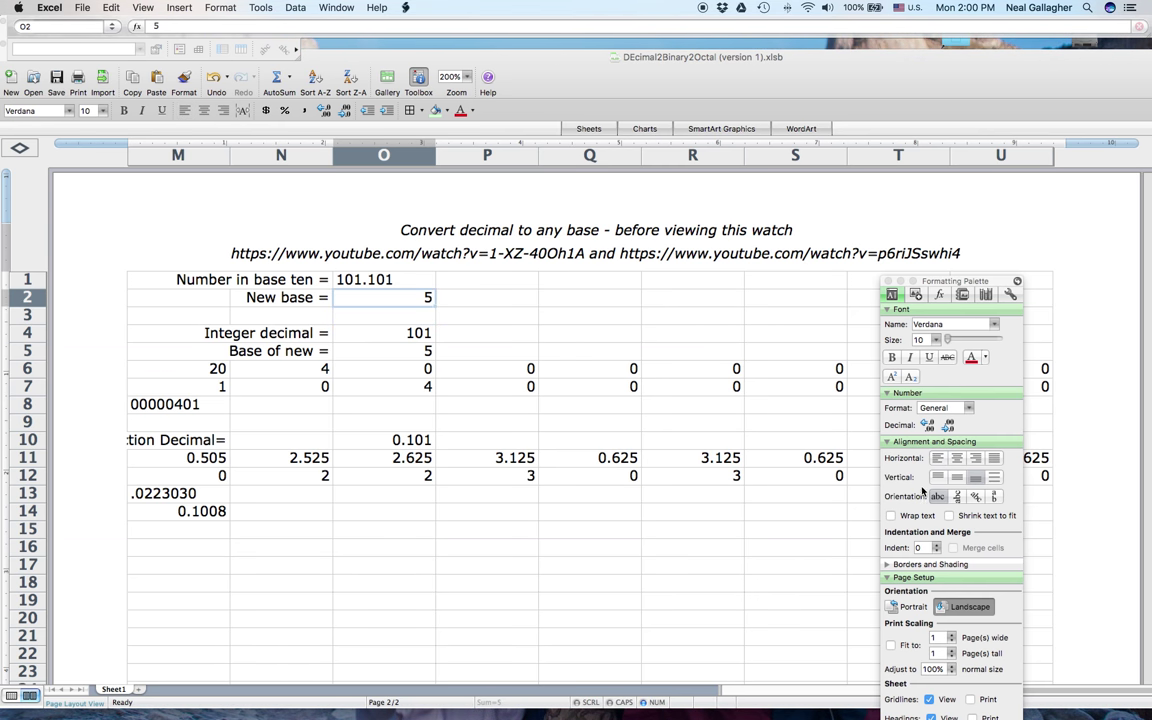
left_click(937, 460)
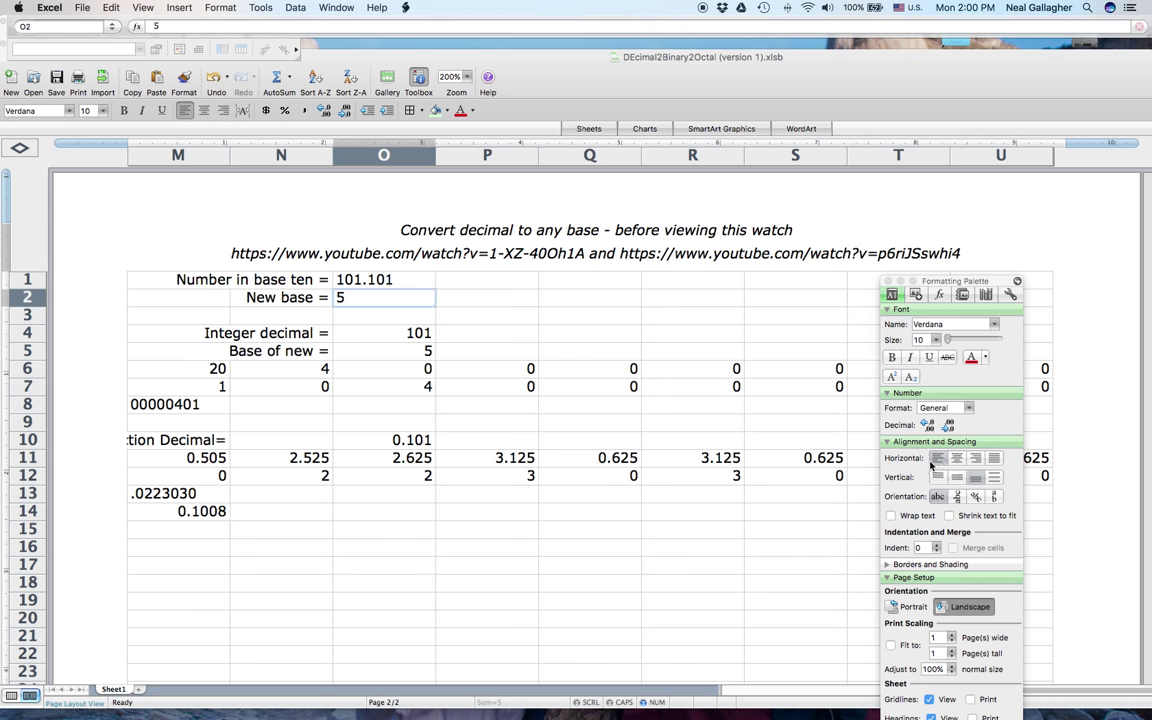
Step: Move the base value from O5 into O2 beside the "New base =" label and left-align it
left_click(276, 351)
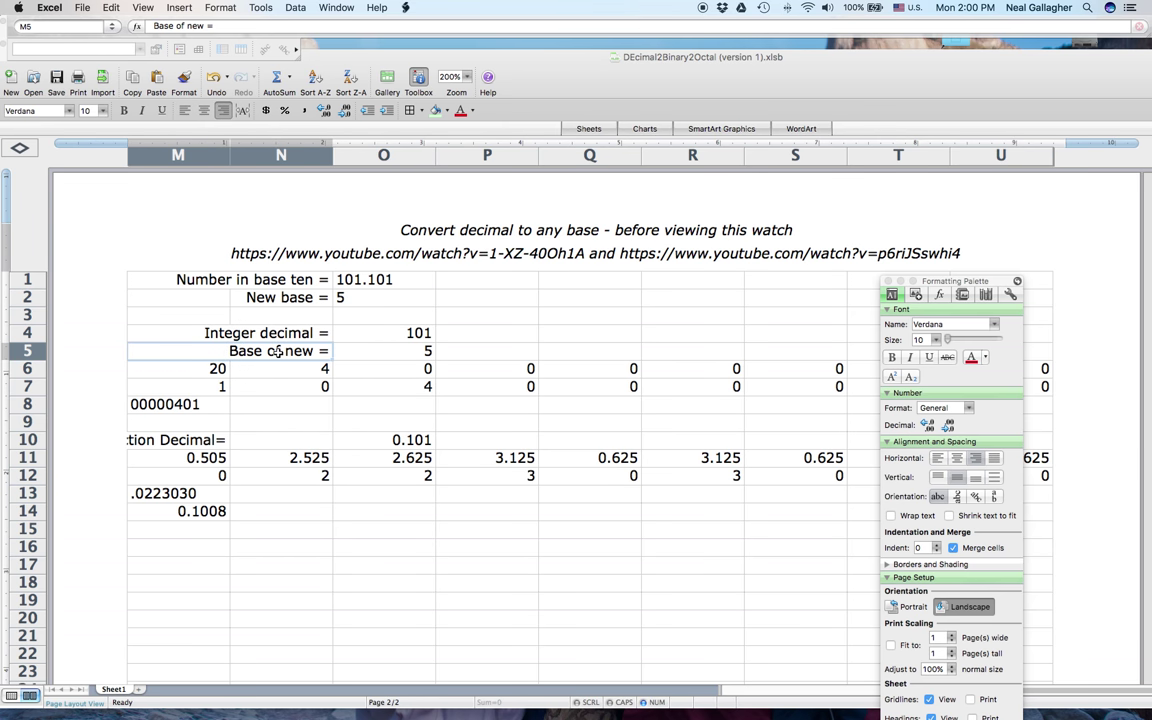
left_click(371, 354, "super")
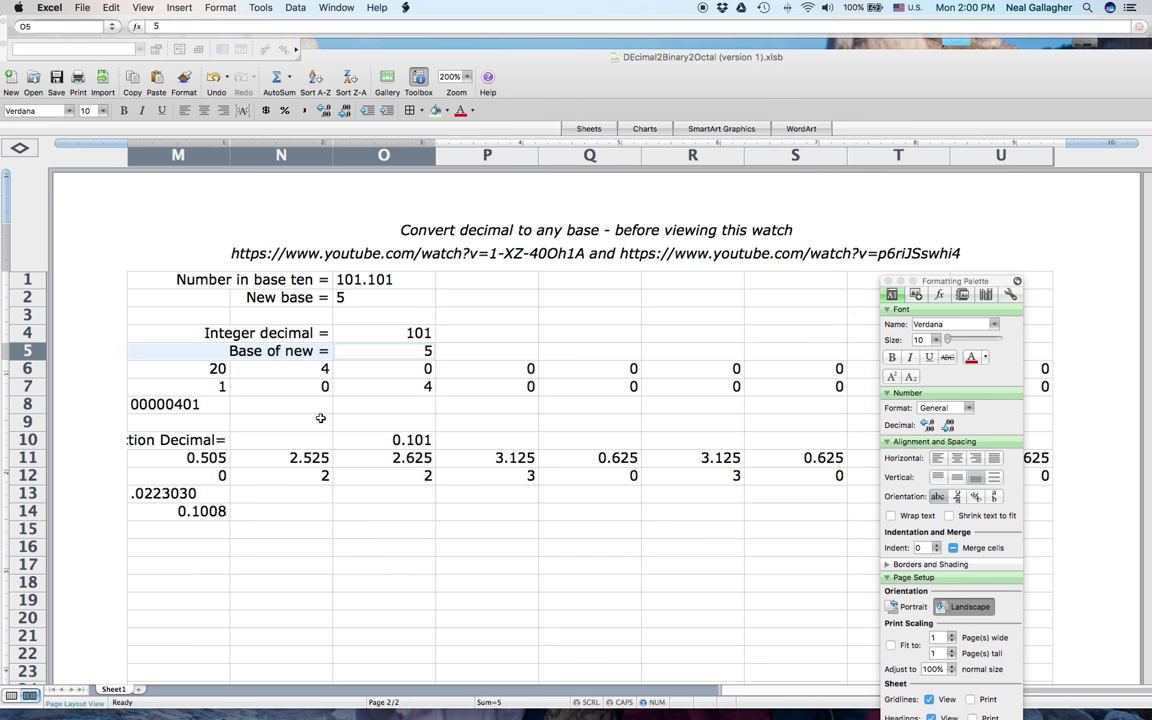
left_click(371, 352)
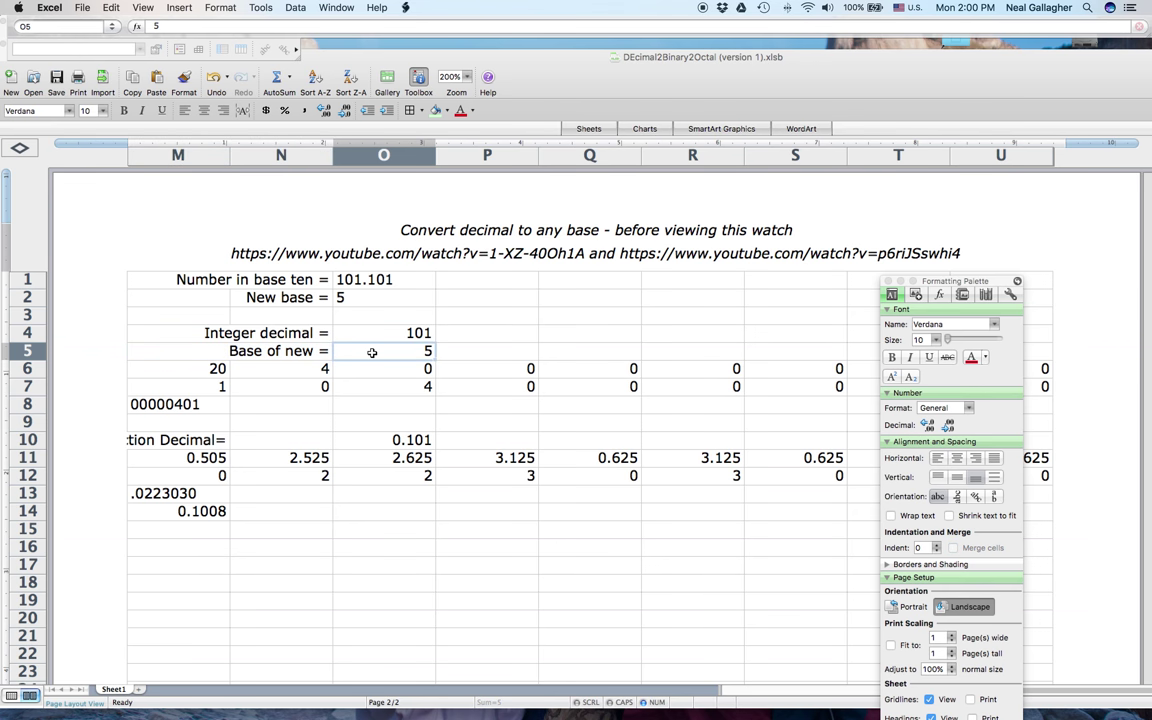
key("super+c")
left_click(372, 300)
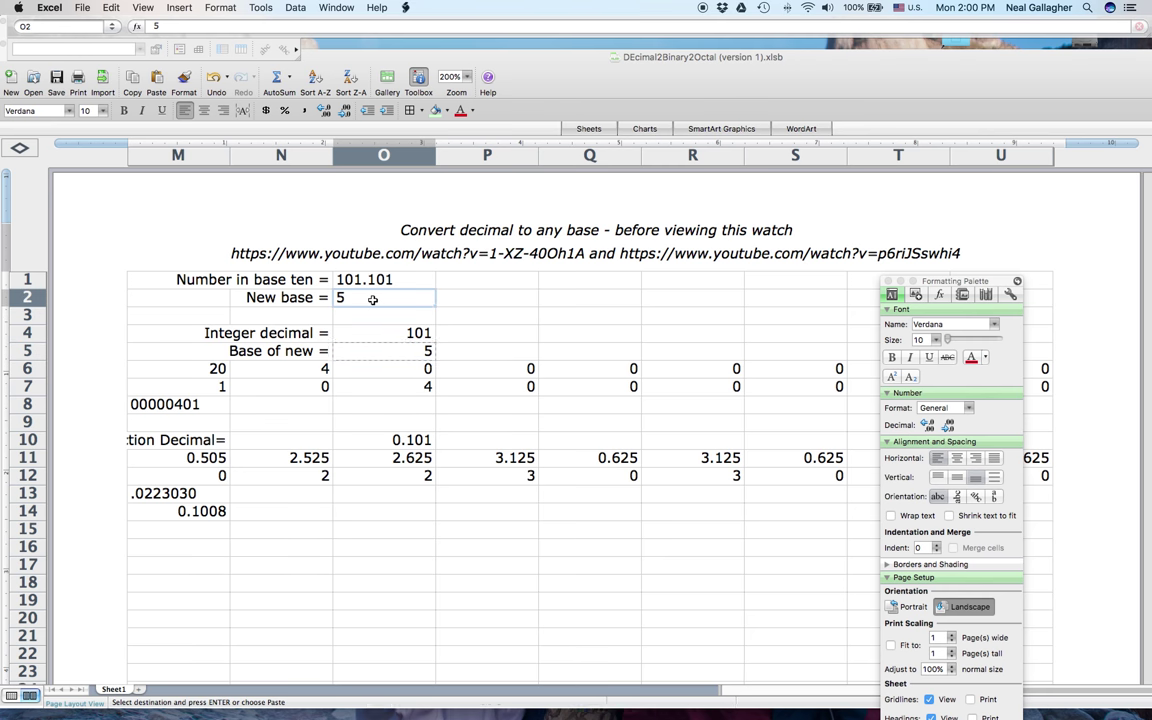
key("Return")
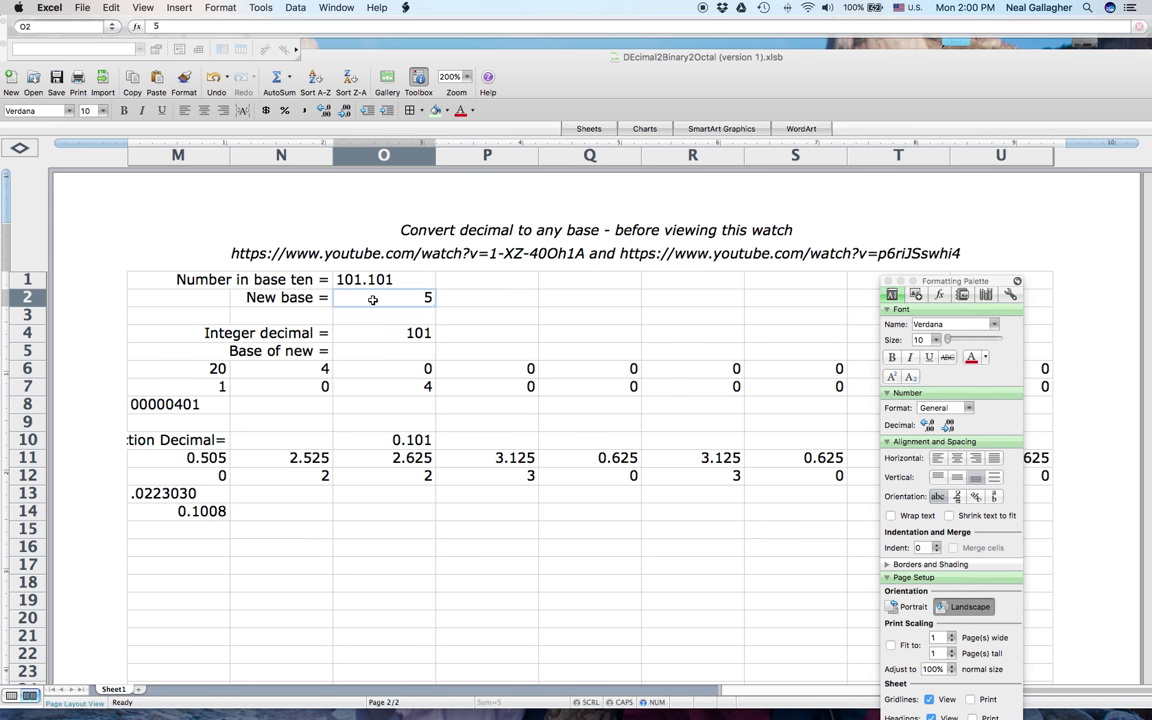
left_click(938, 460)
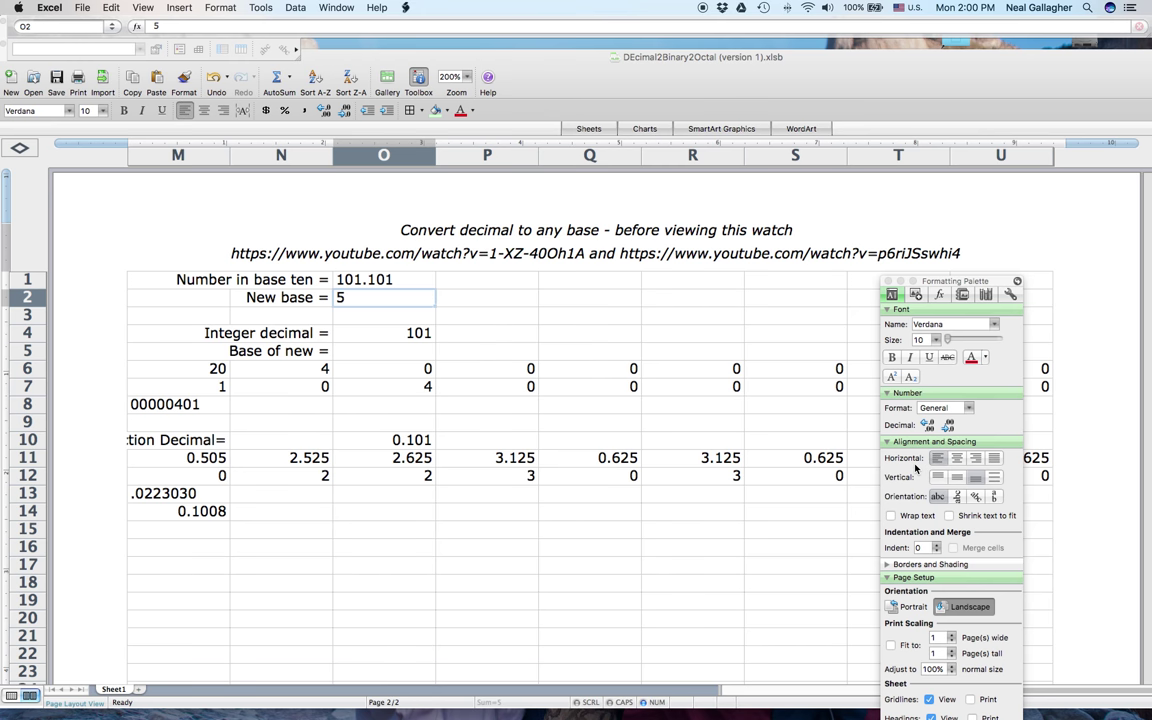
Step: Clear everything, contents and formats, from the merged "Base of new =" label cell in row 5
left_click(273, 352)
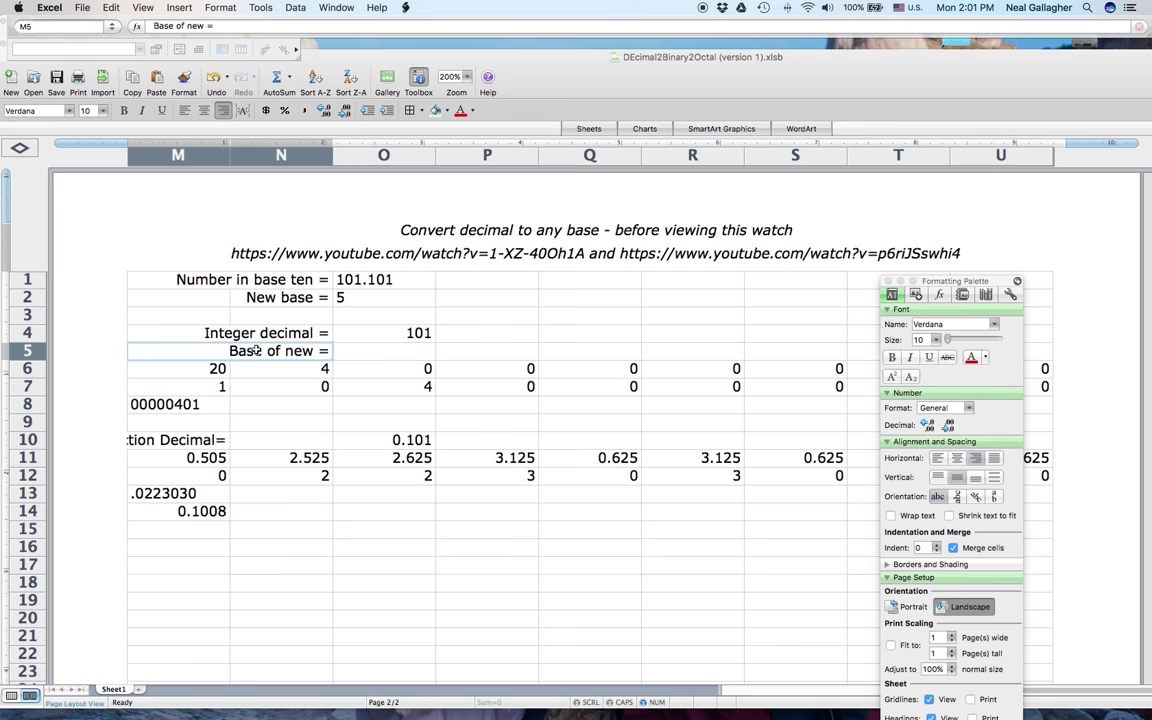
left_click(85, 9)
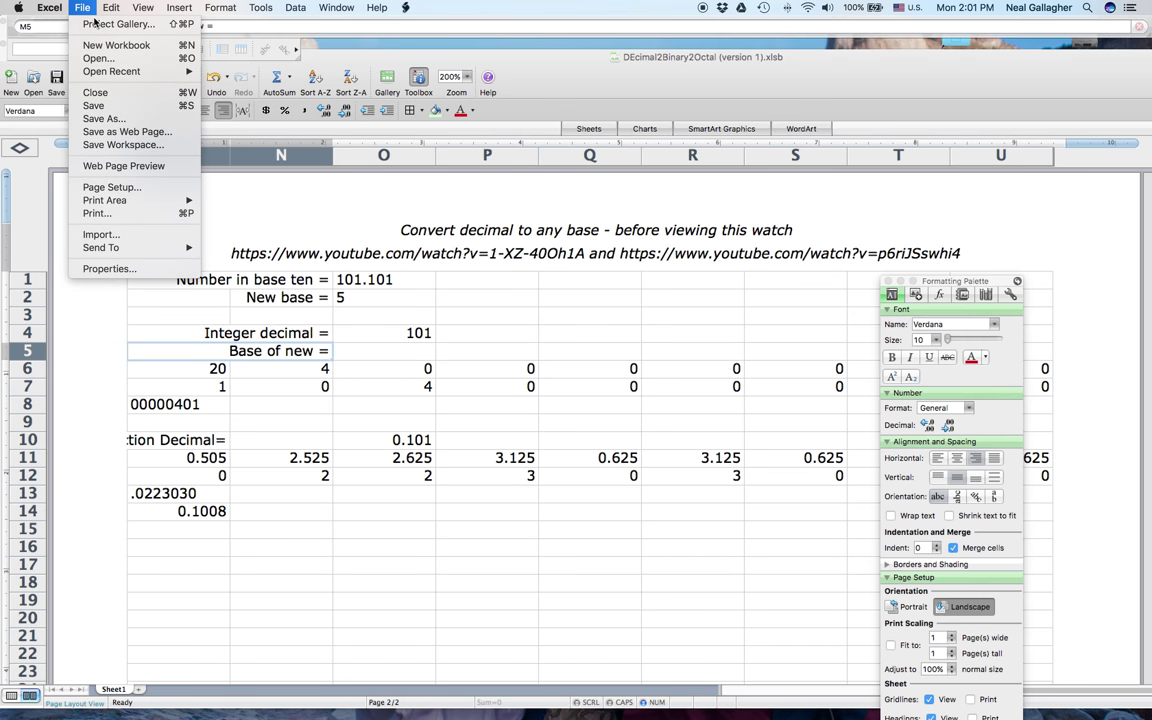
left_click(577, 90)
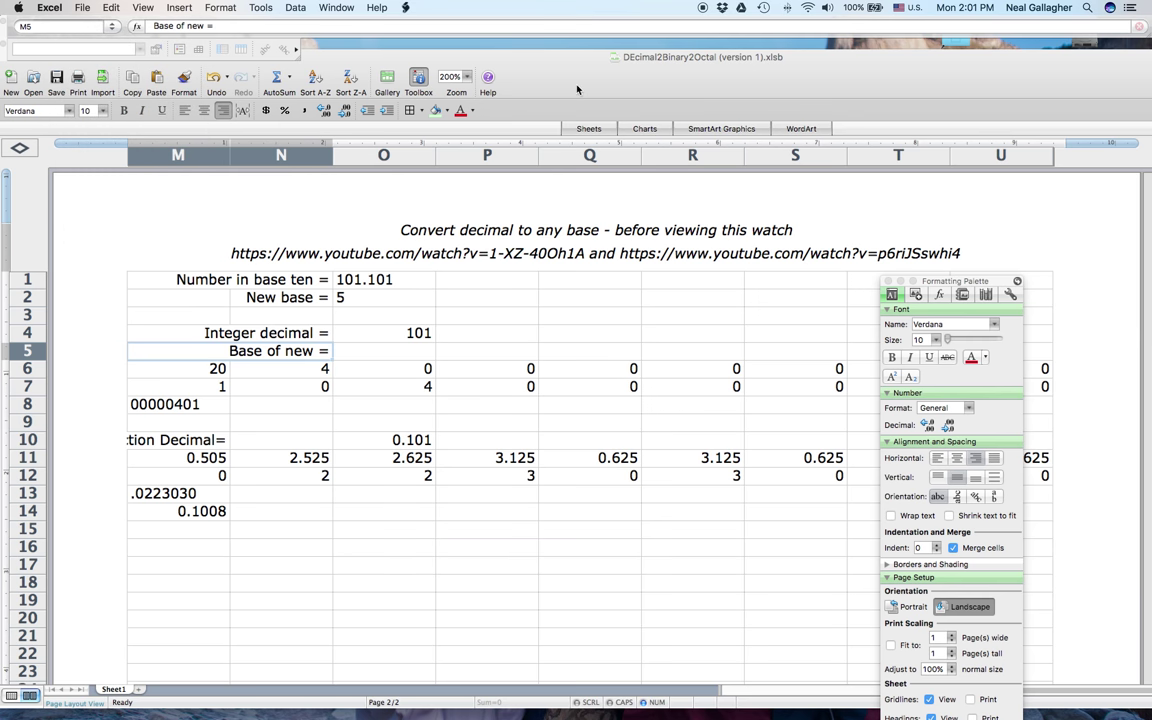
left_click(108, 10)
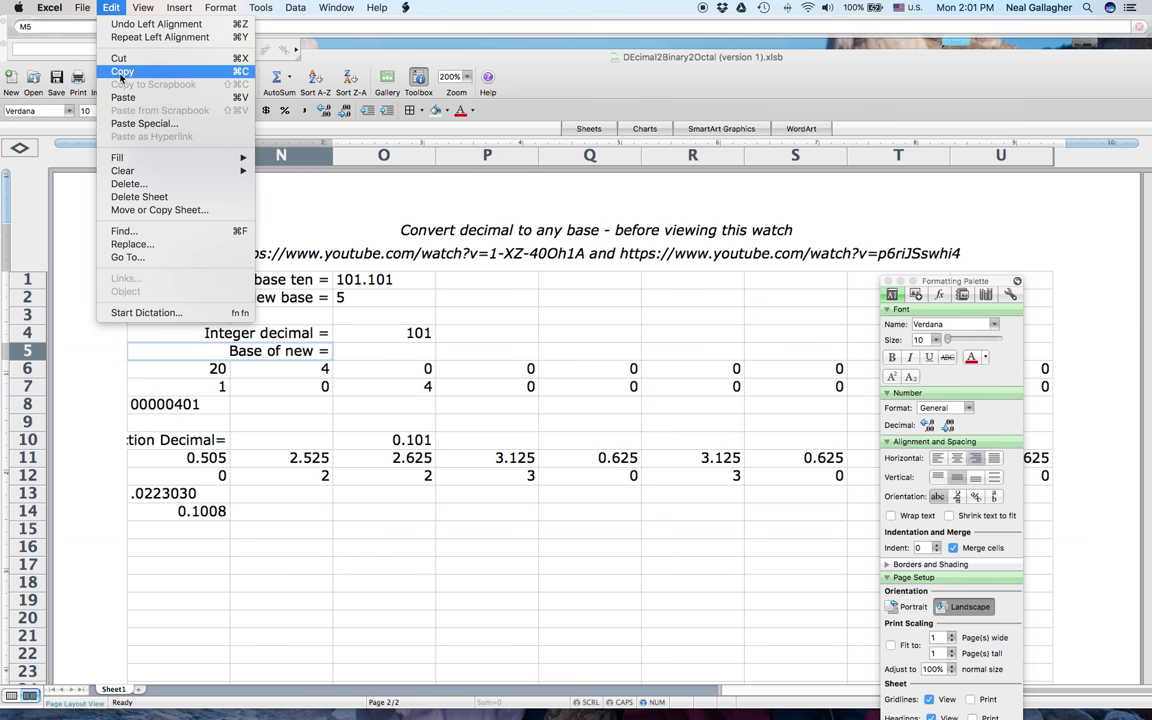
mouse_move(130, 158)
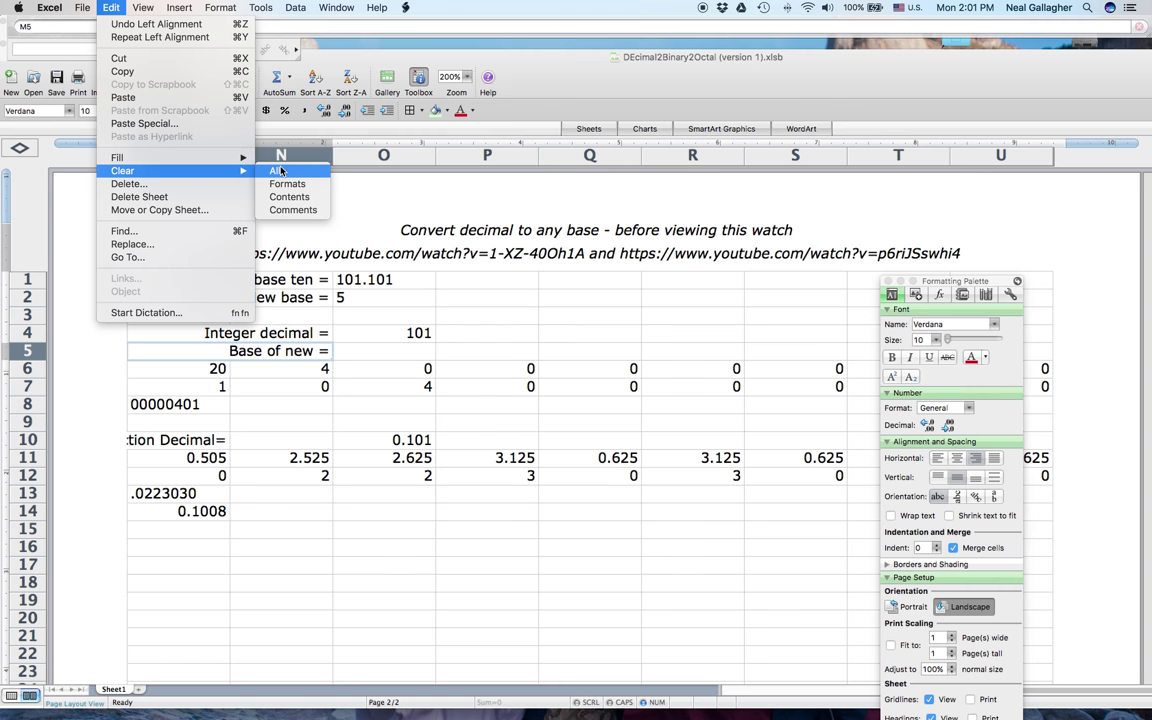
left_click(280, 171)
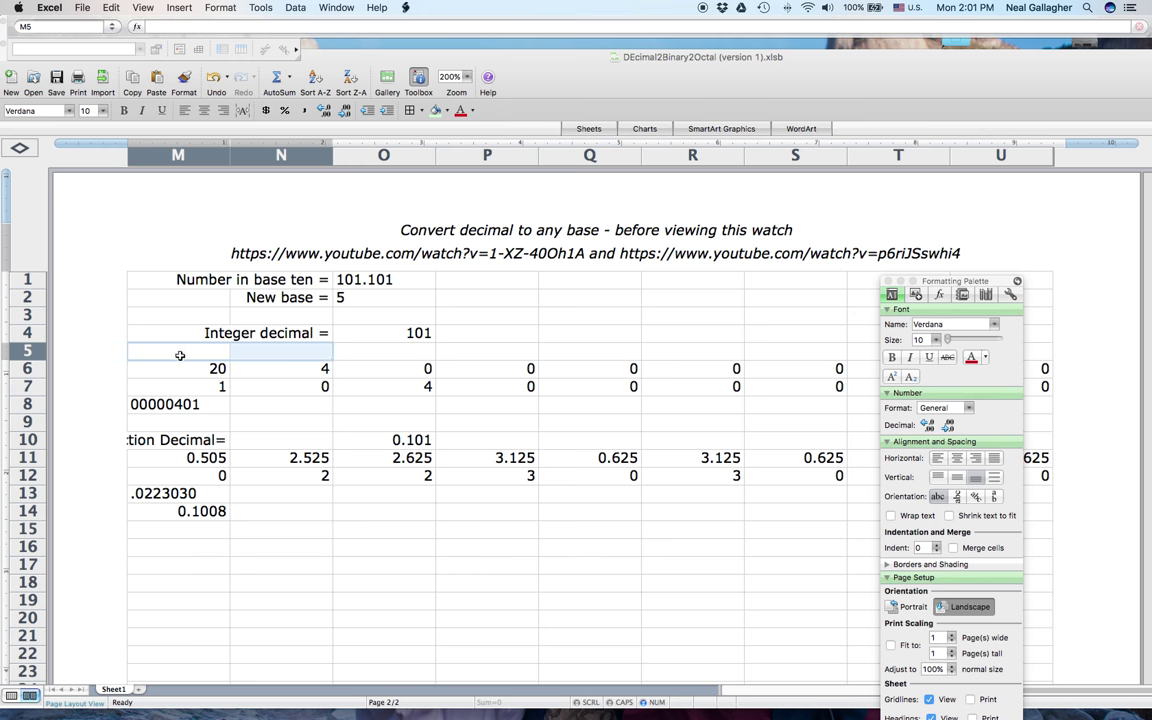
Step: Move the "Integer decimal =" label and its value from row 4 down to M5:O5
left_click(264, 338)
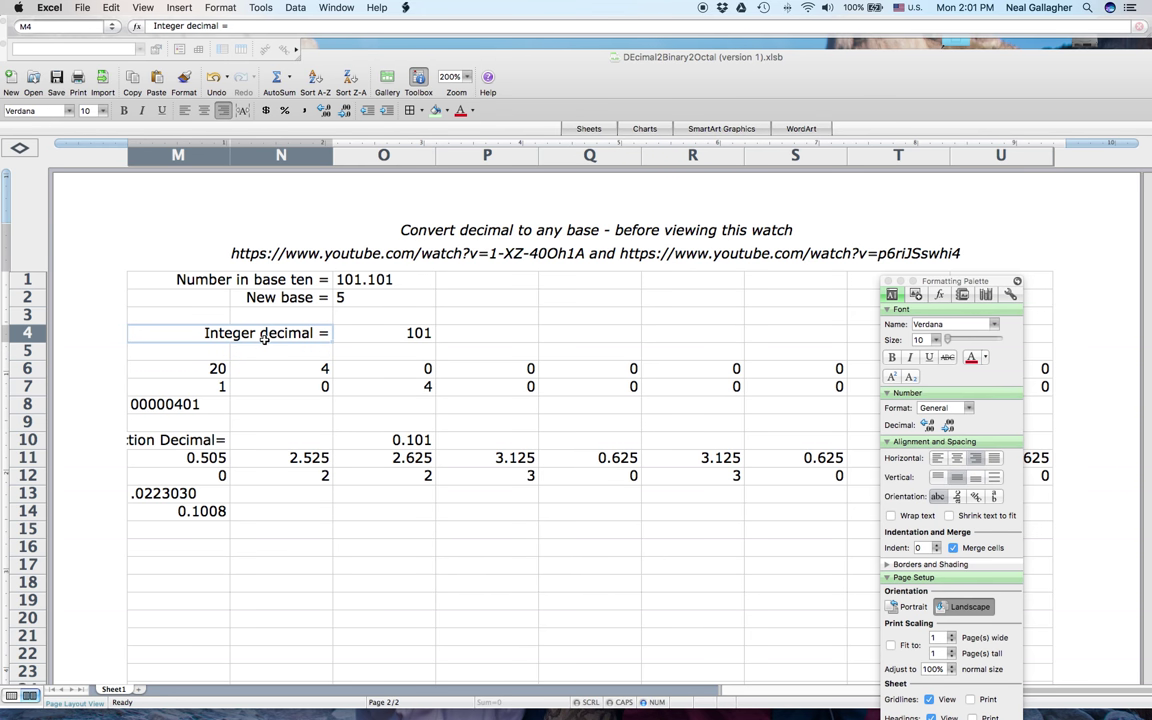
left_click(390, 341, "shift")
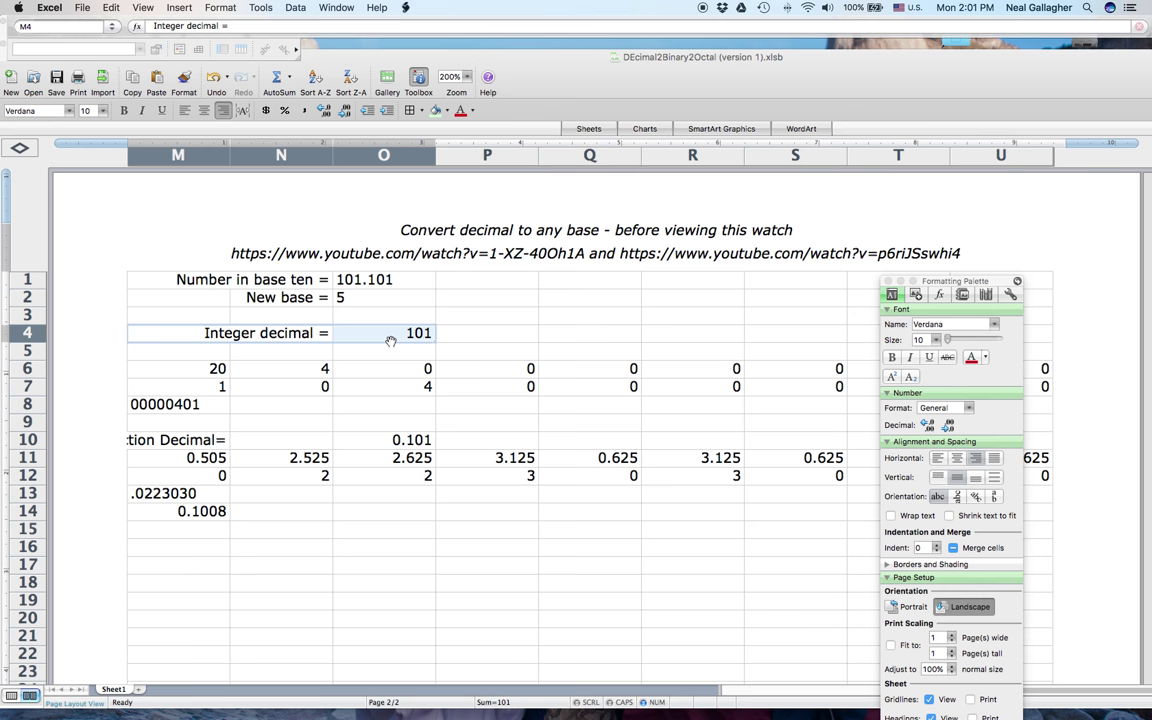
key("super+c")
left_click(198, 353)
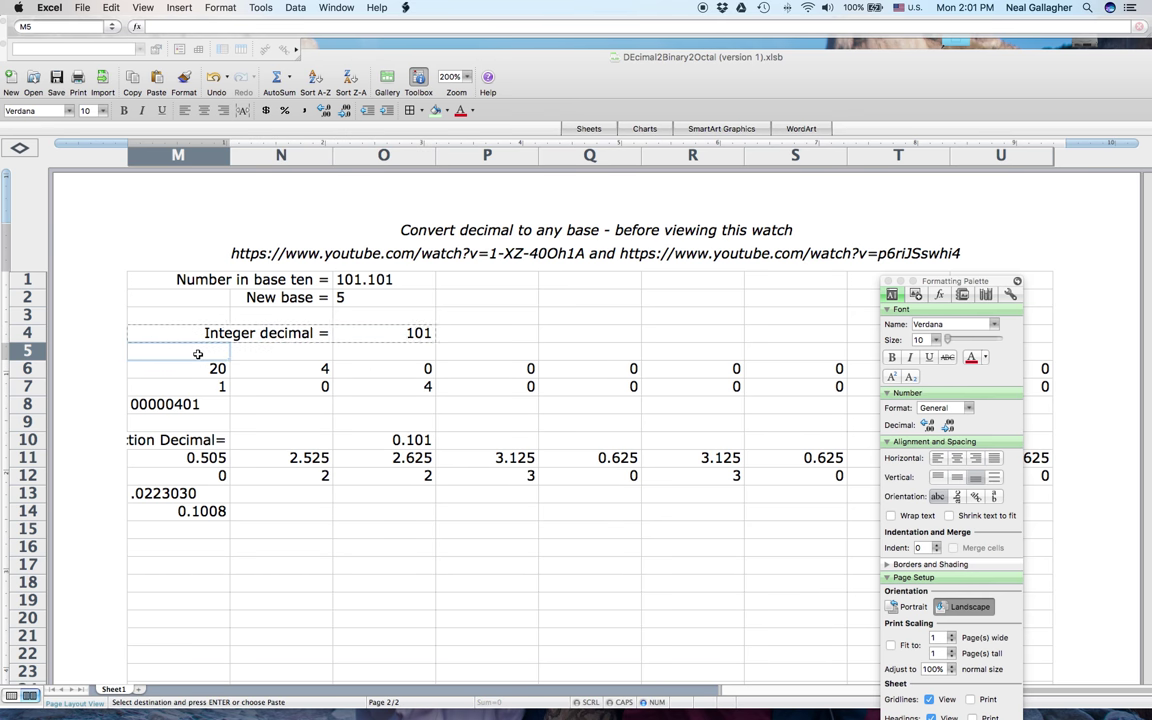
key("super+v")
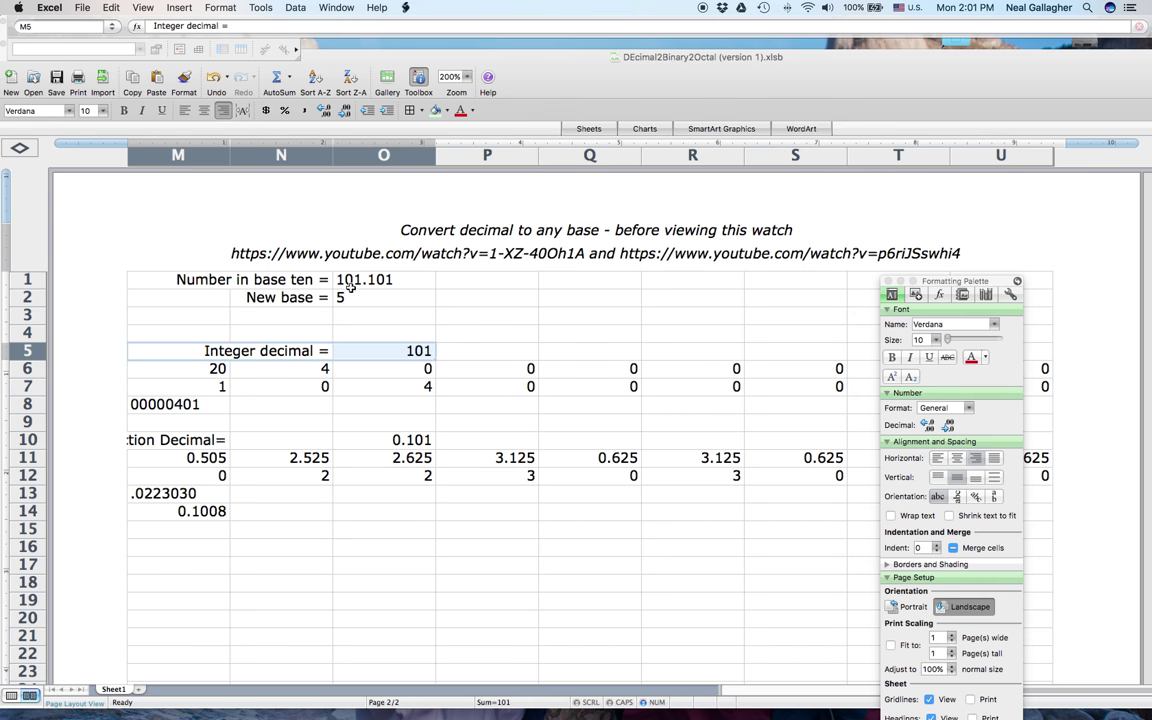
Step: Replace the integer value in O5 with the formula =INT(O1)
left_click(373, 353)
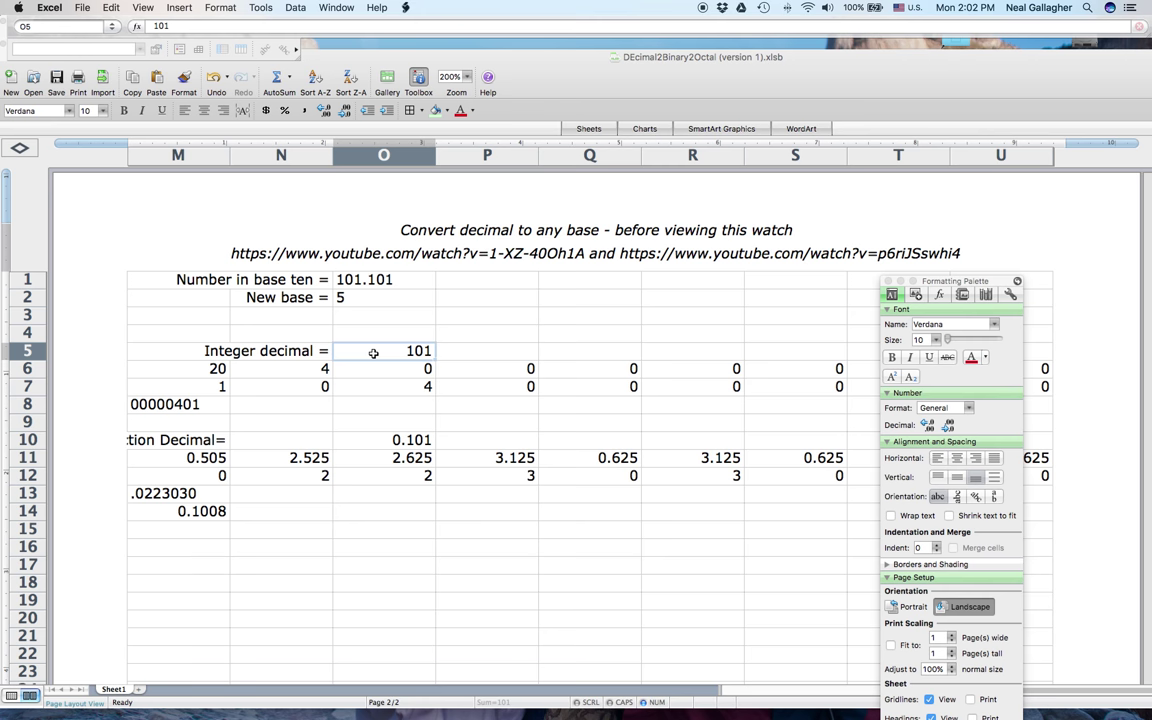
type("=")
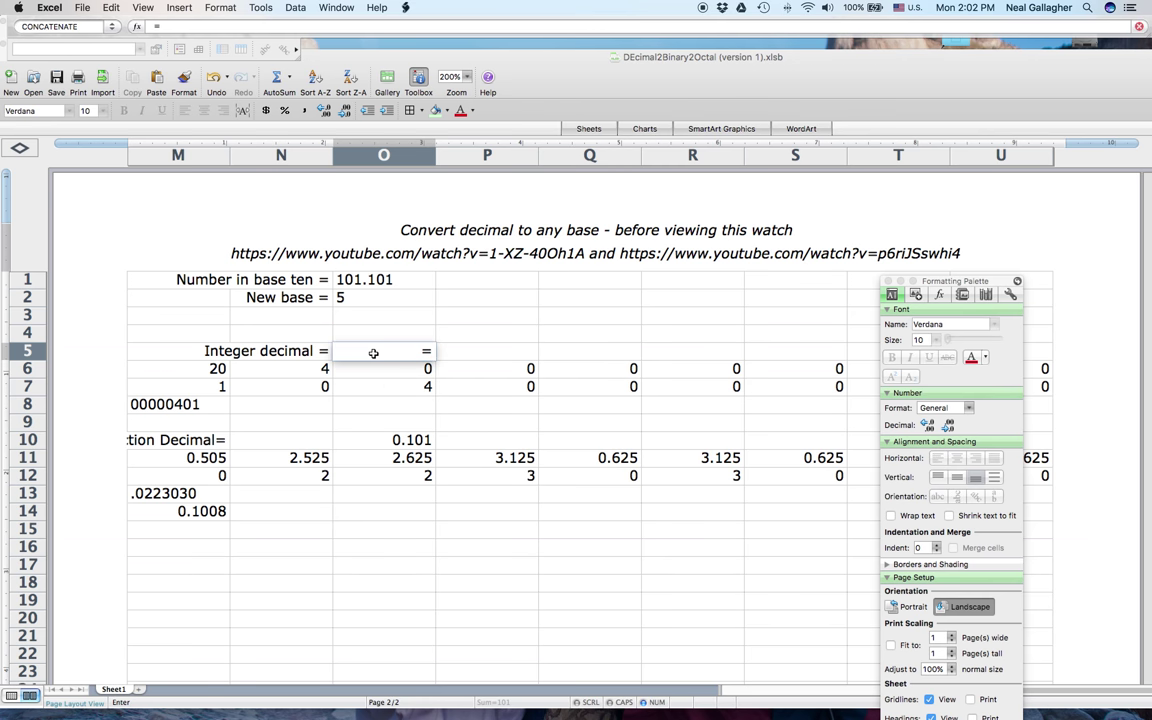
type("int")
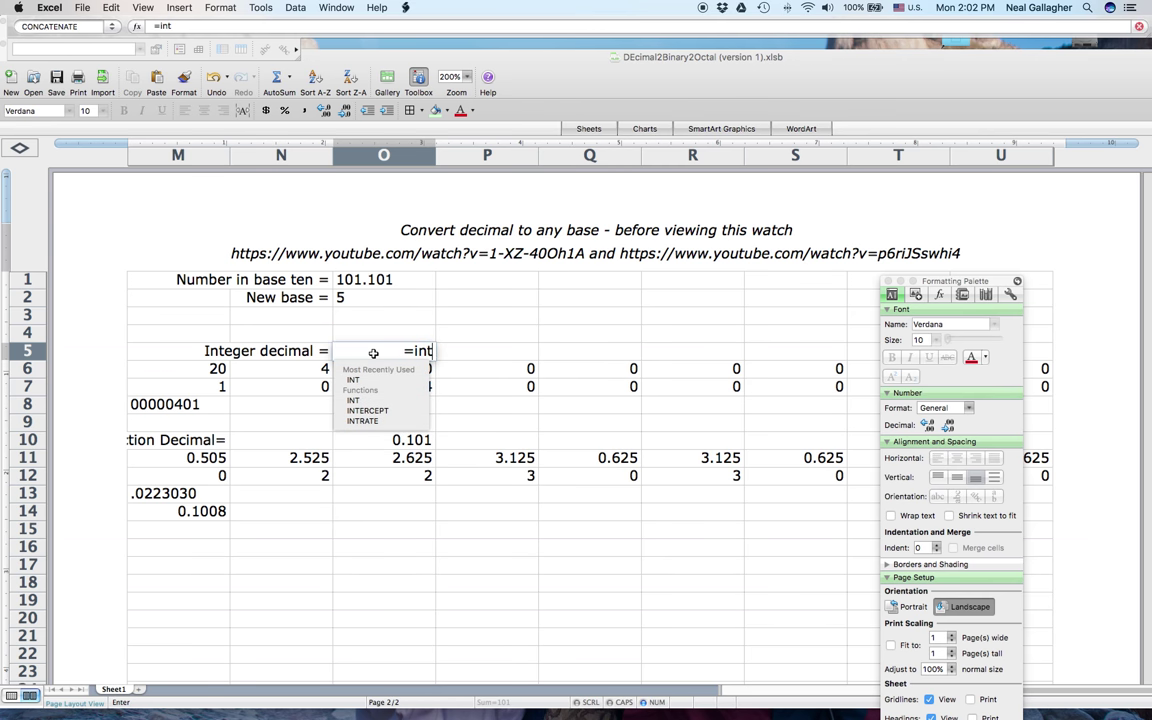
type("(")
left_click(378, 280)
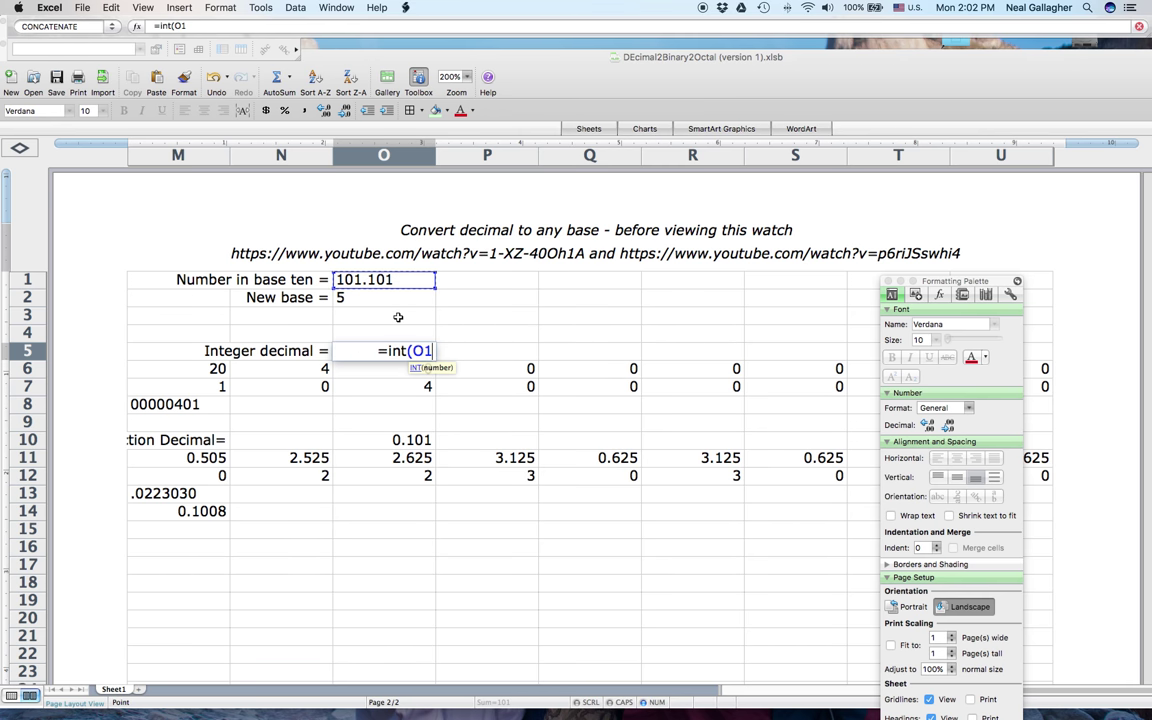
type(")")
key("Return")
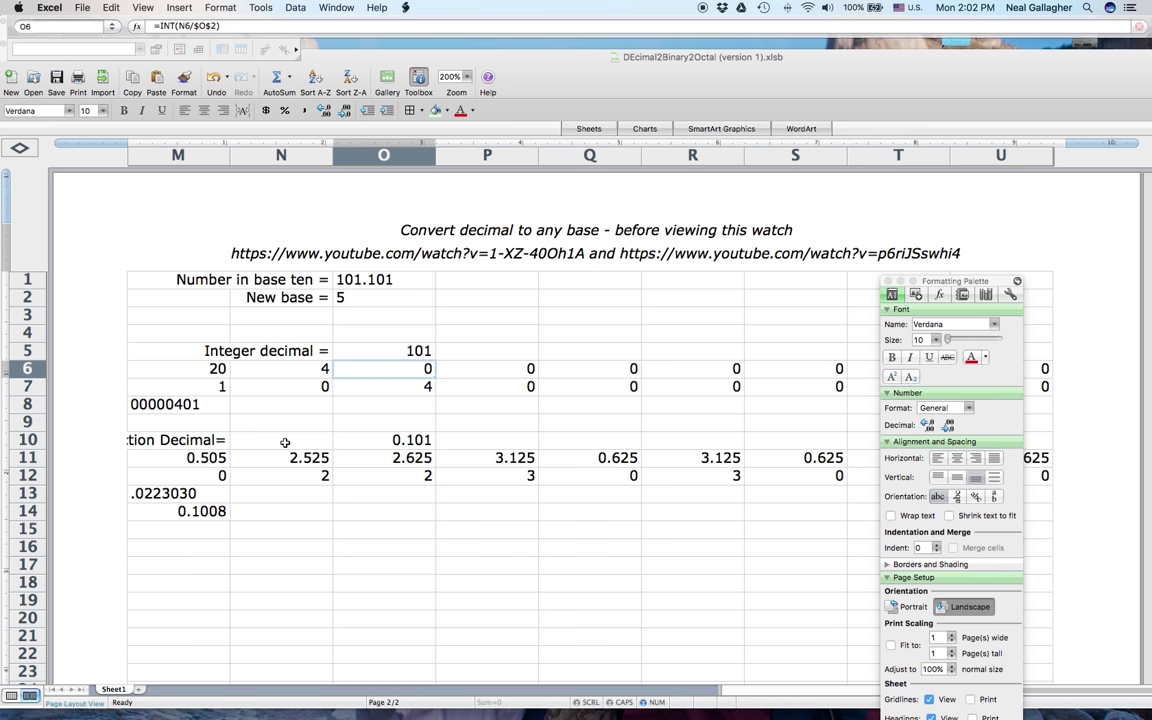
Step: Merge cells M10 and N10 so the "Fraction Decimal=" label spans both columns
scroll(320, 440, "left", 10)
scroll(337, 440, "right", 10)
left_click(166, 439)
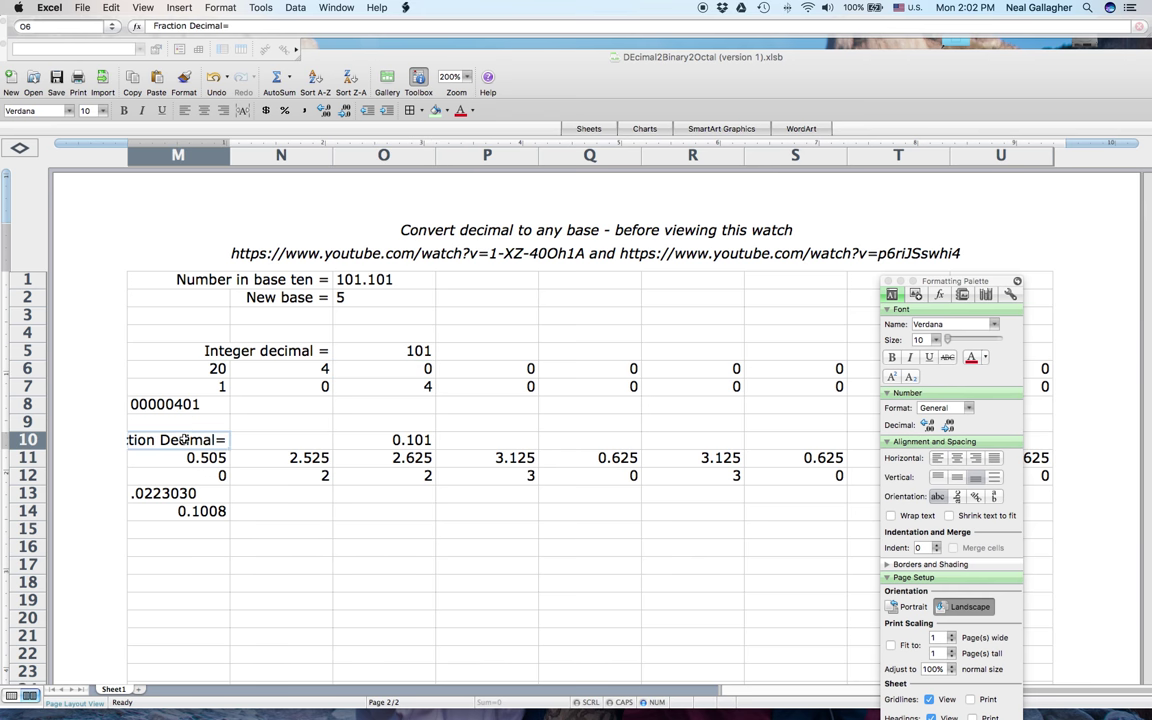
left_click(274, 441, "shift")
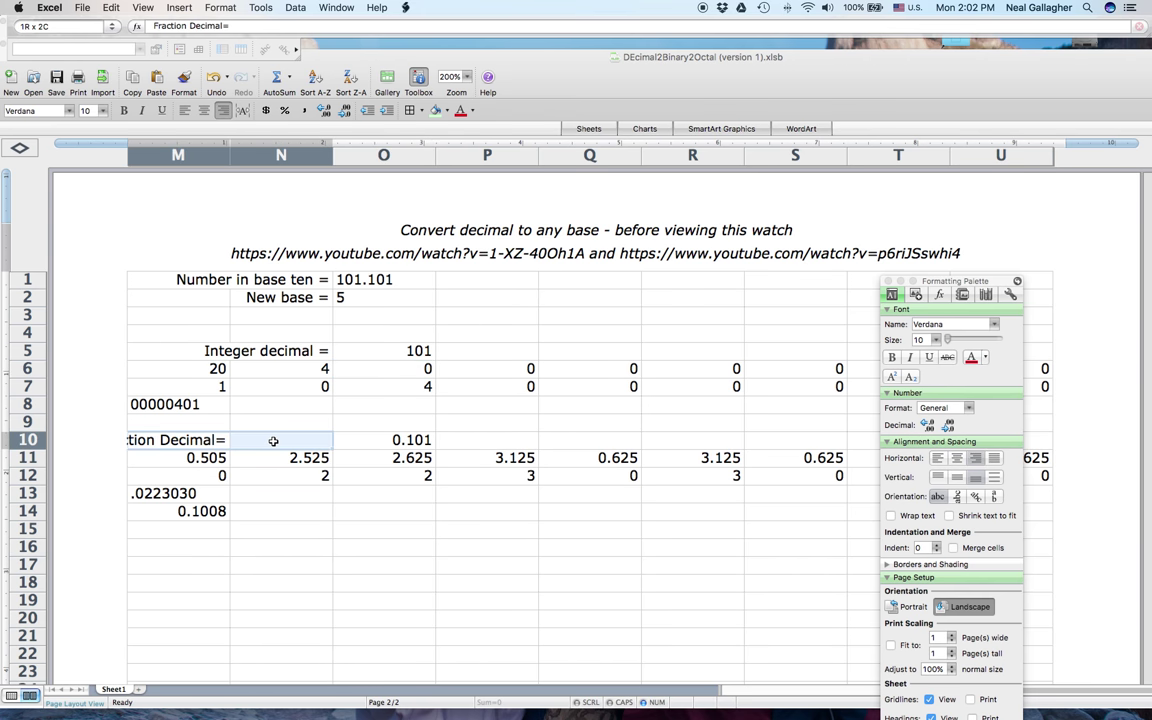
left_click(214, 8)
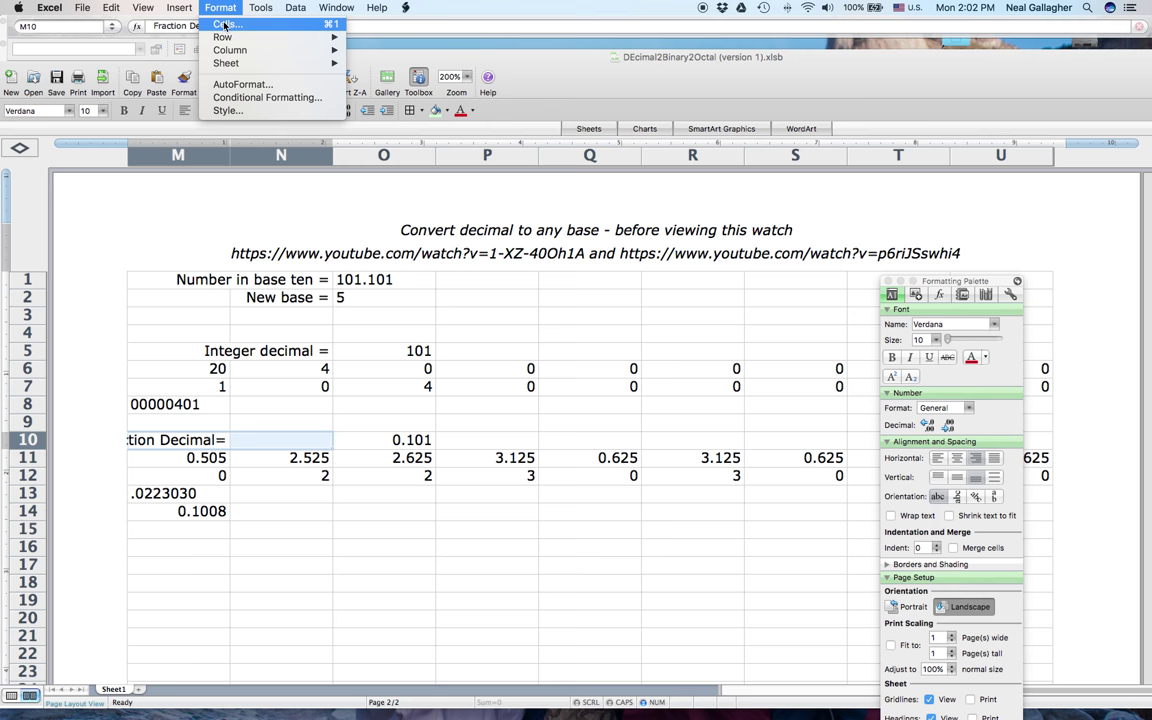
left_click(224, 23)
left_click(282, 238)
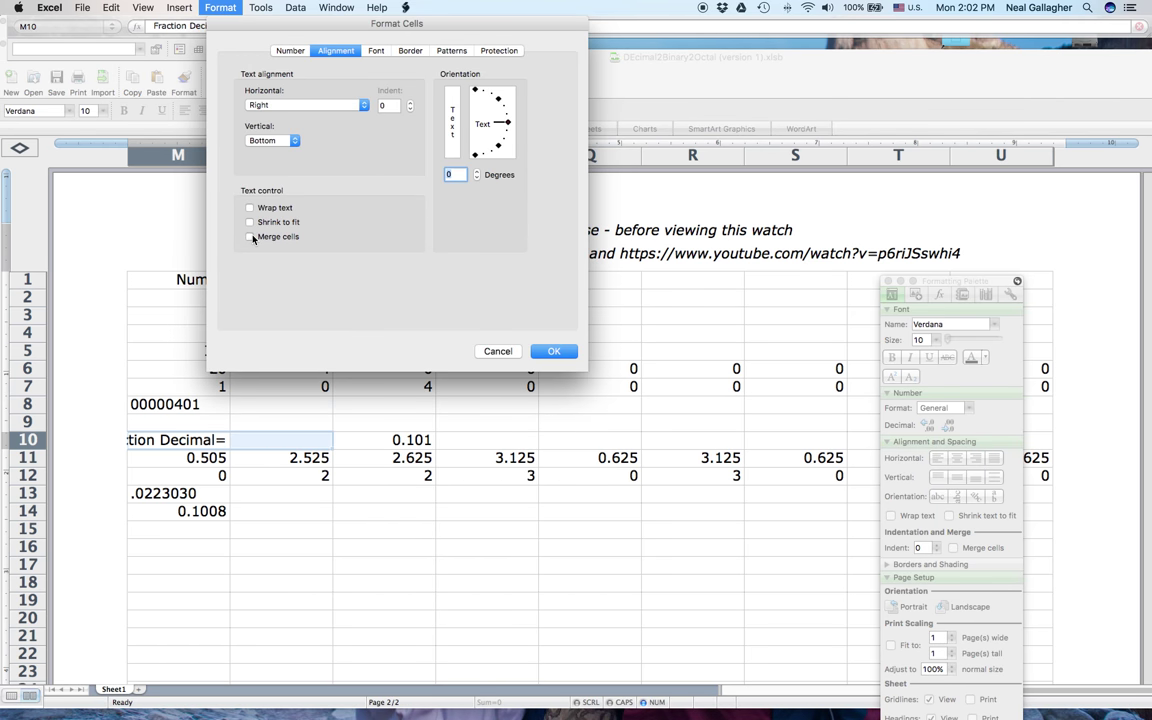
left_click(552, 352)
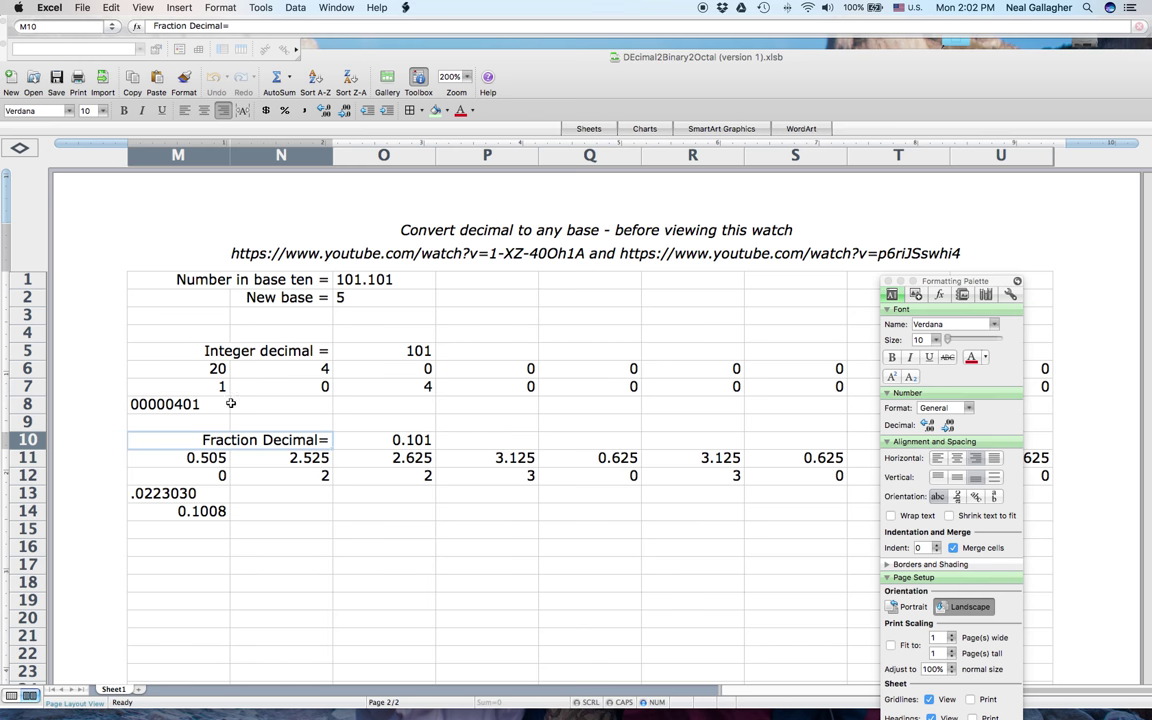
Step: Replace the fraction value in O10 with the formula =O1-O5
left_click(368, 442)
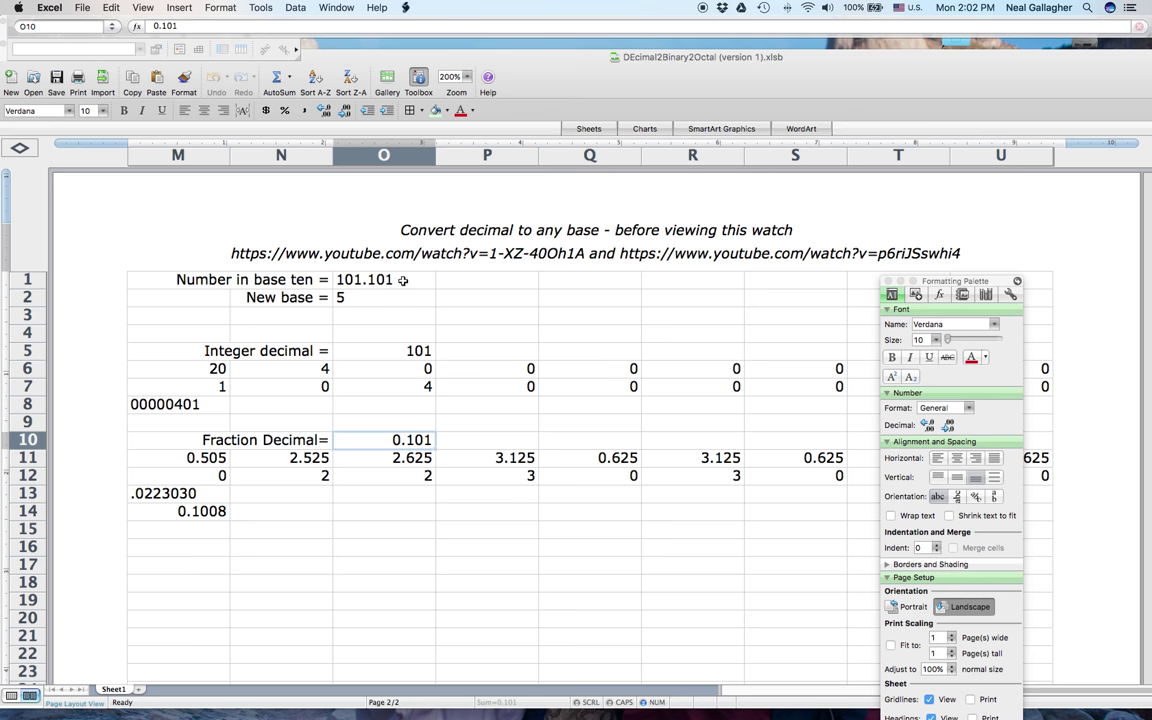
double_click(362, 442)
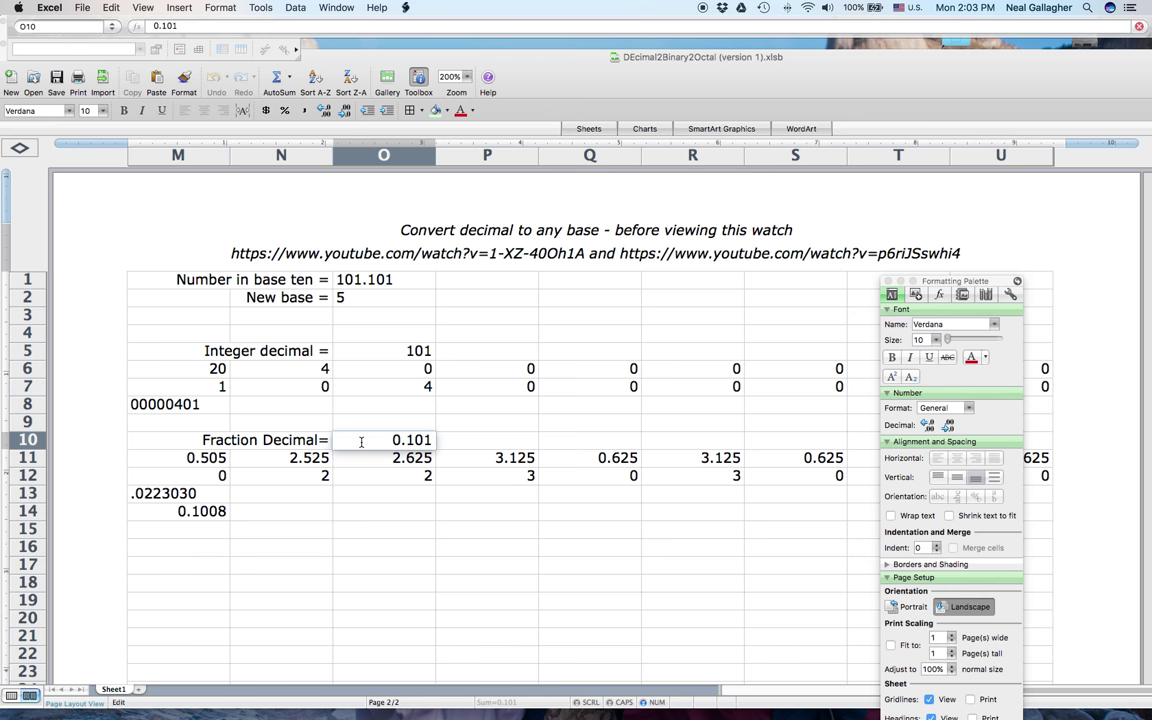
type("=")
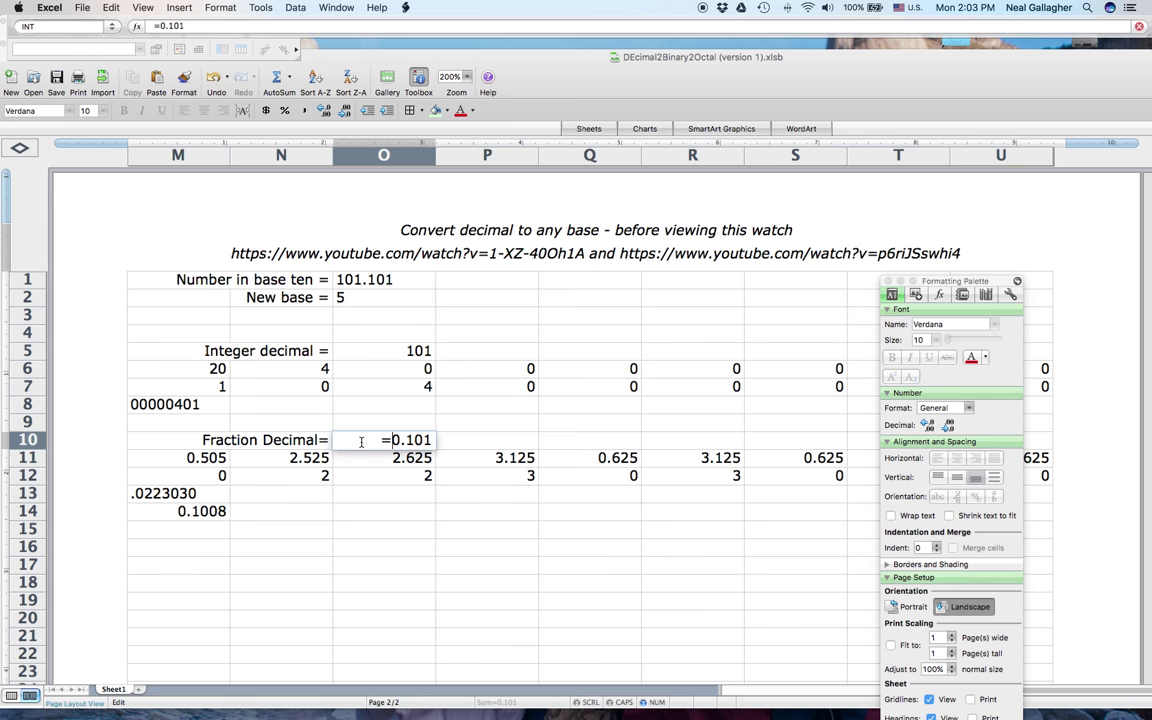
left_click_drag(391, 441, 429, 441)
key("BackSpace")
left_click(365, 281)
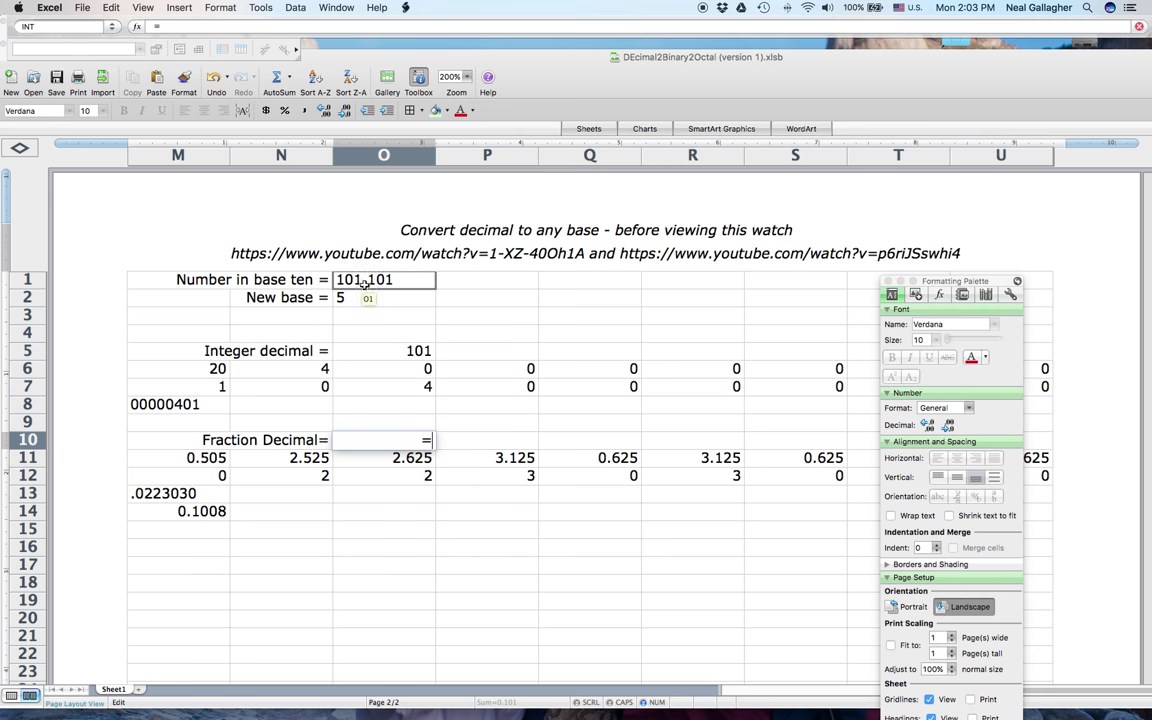
type("-")
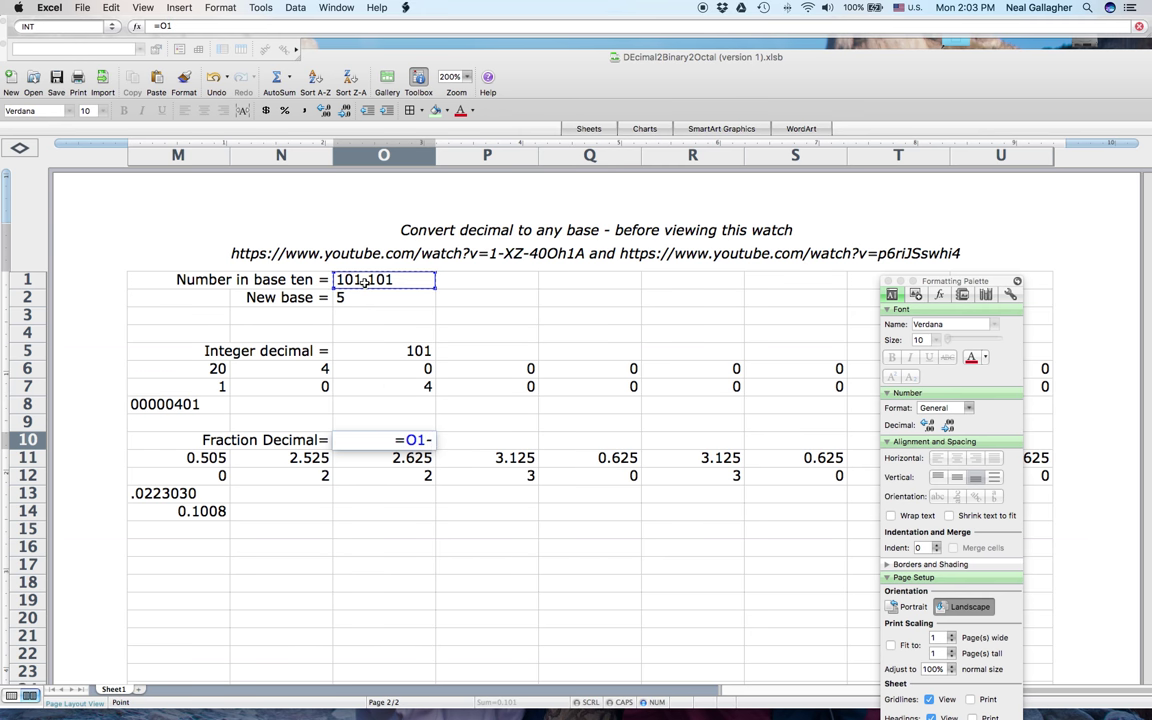
left_click(400, 351)
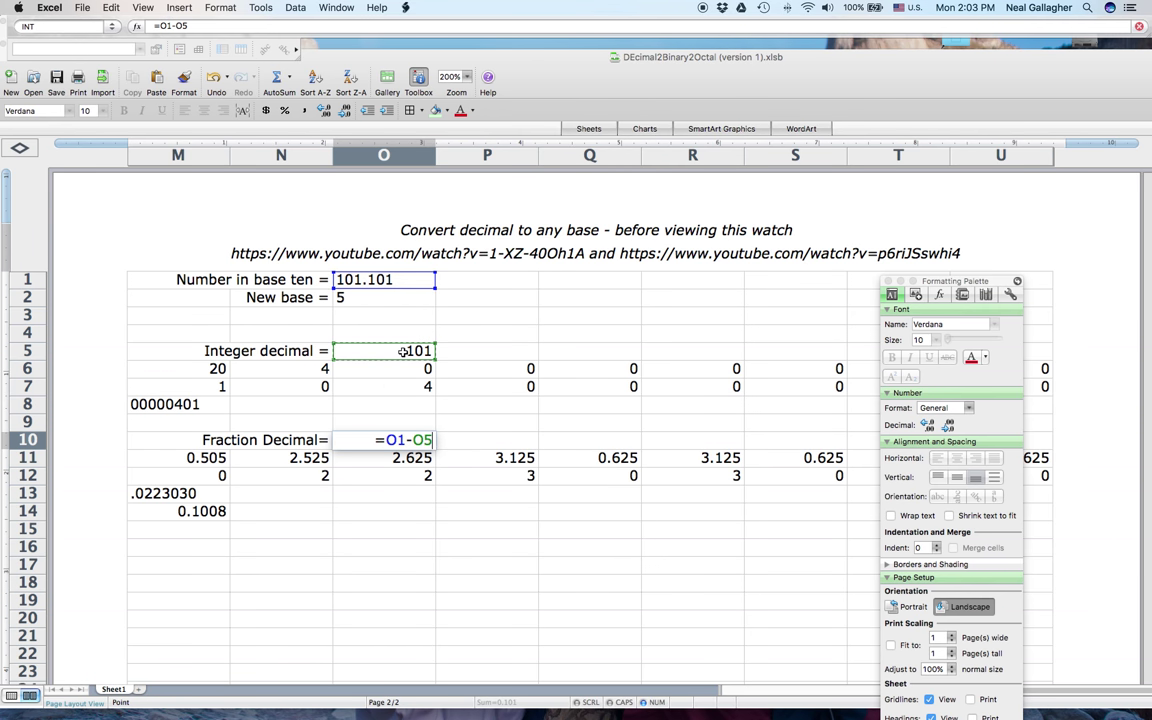
key("Return")
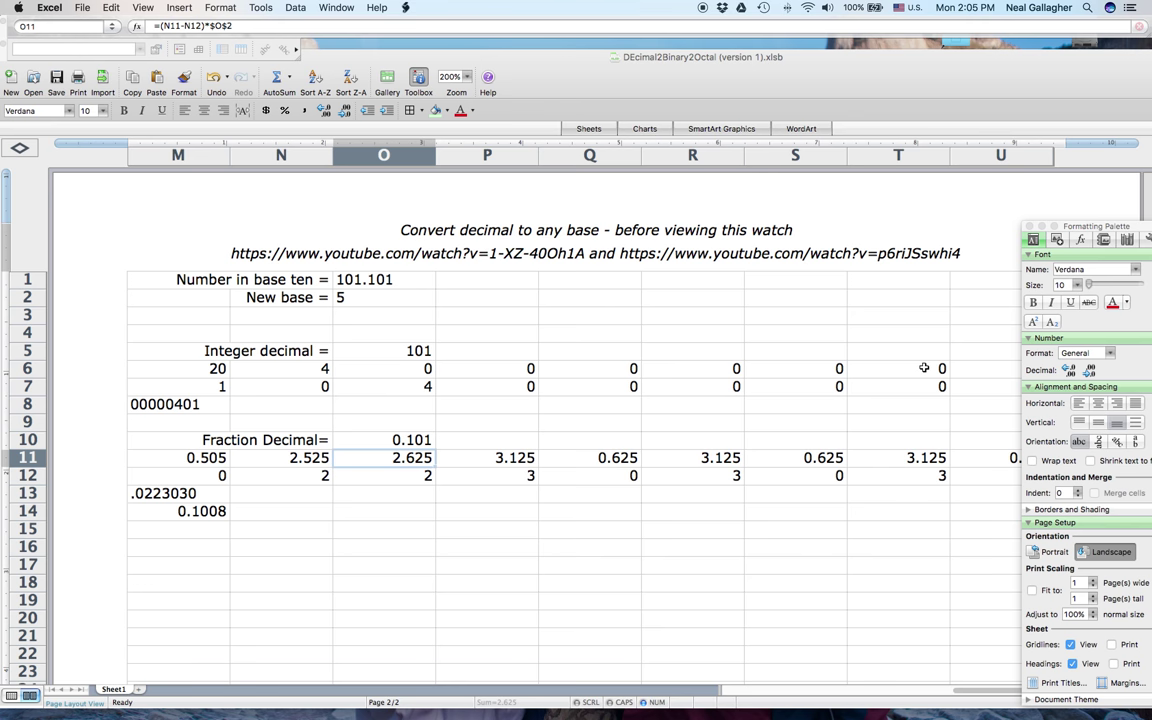
Step: Examine the quotient and remainder formulas in P6 and P7 for their reference to the new base cell
left_click(499, 373)
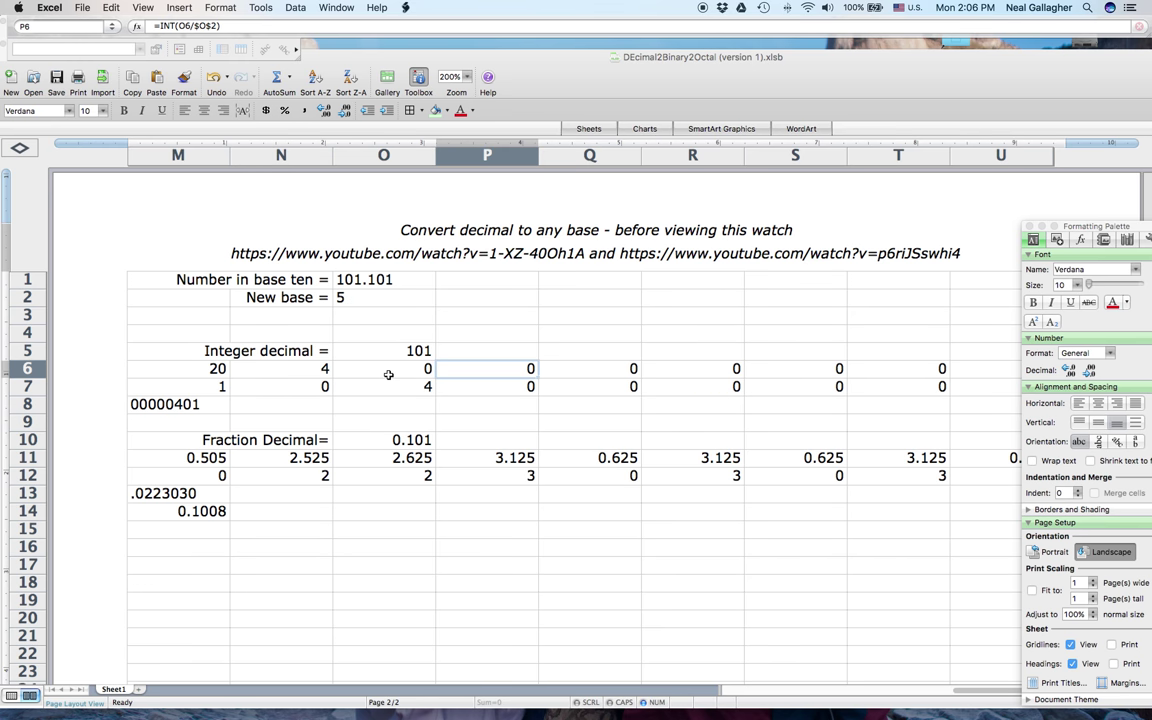
left_click(483, 390)
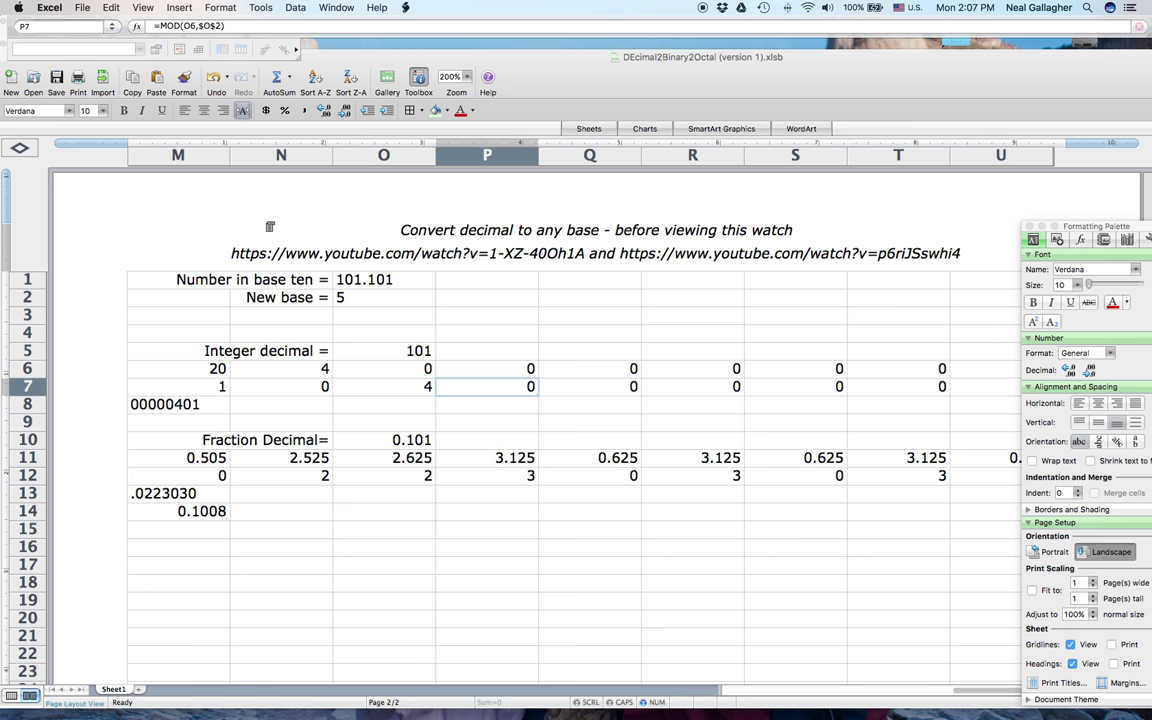
Step: Compare the INT quotient formula in P6 with the MOD remainder formula in P7
left_click(493, 372)
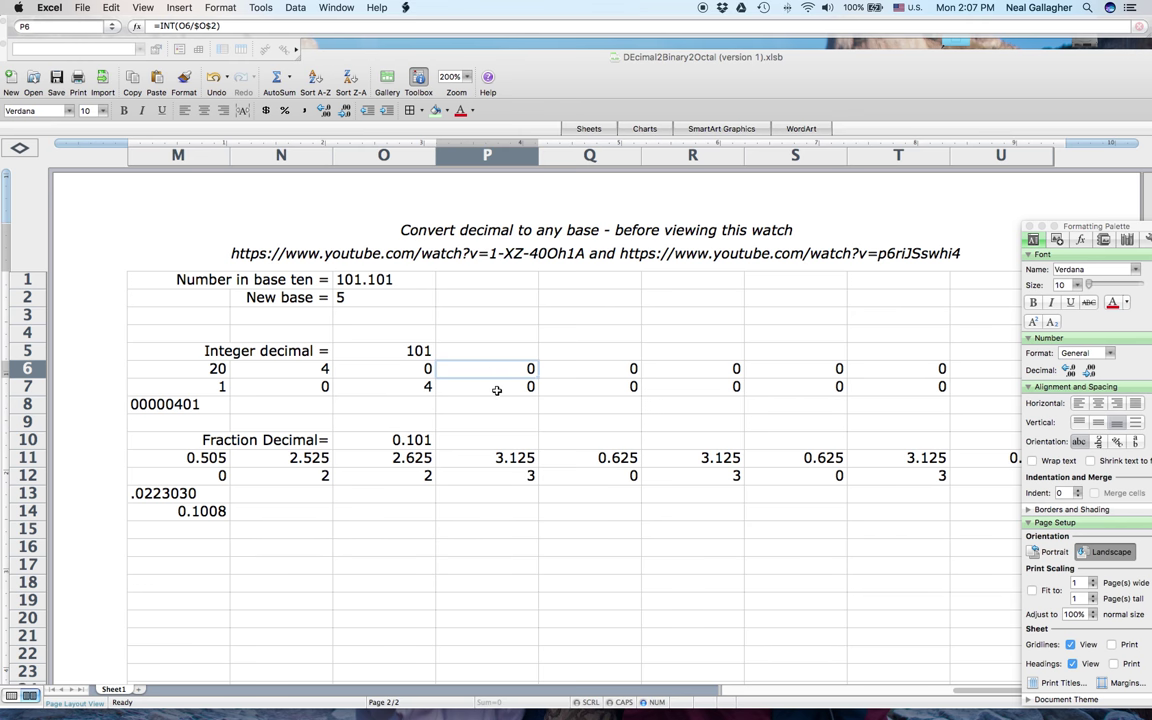
left_click(496, 390)
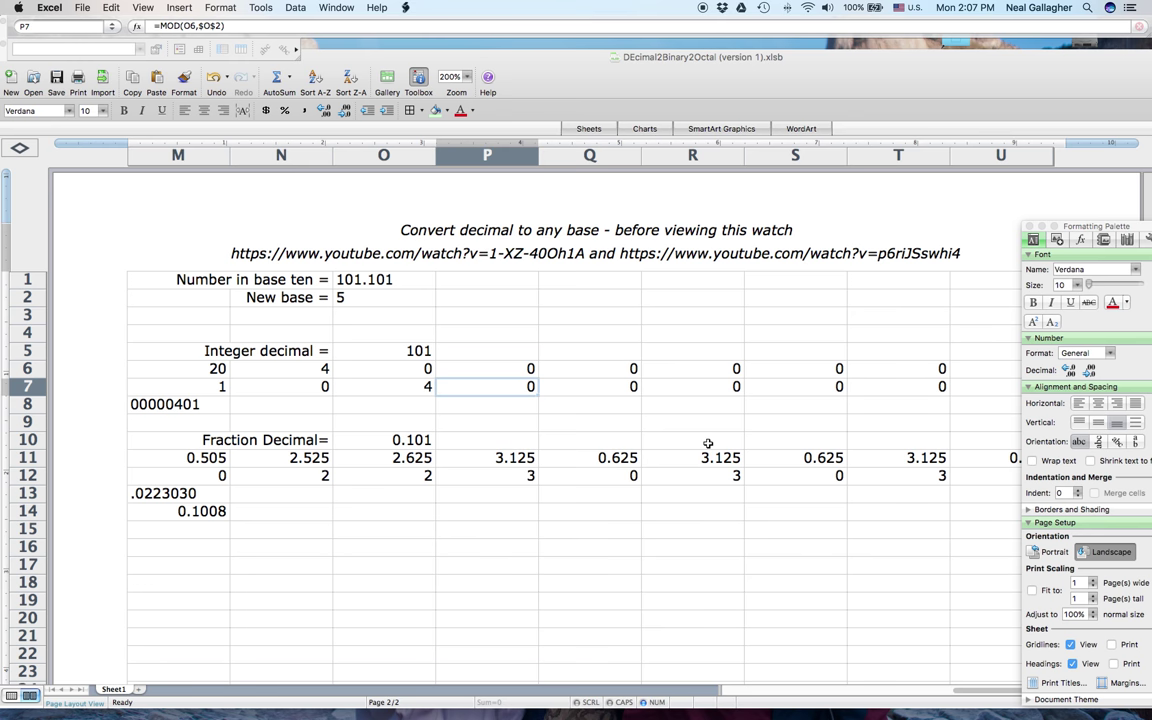
Step: Move the Formatting Palette clear of column U and insert T8 as the first argument of the CONCATENATE formula in M8
left_click(176, 404)
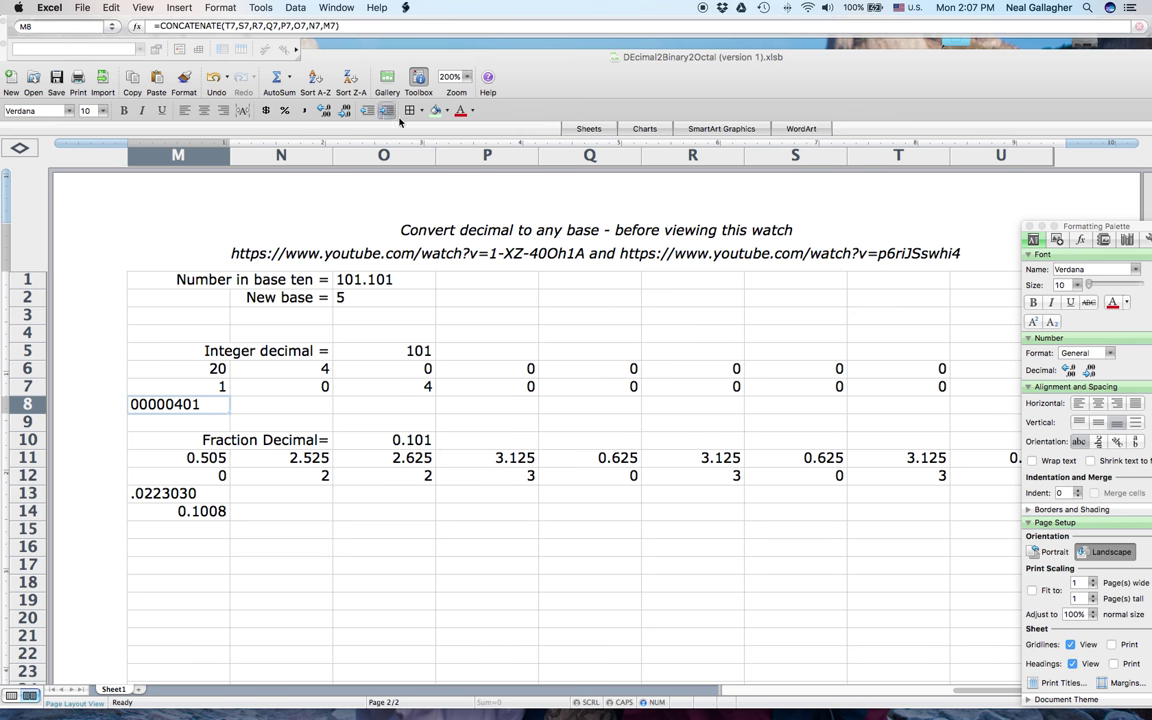
left_click_drag(1100, 217, 1151, 458)
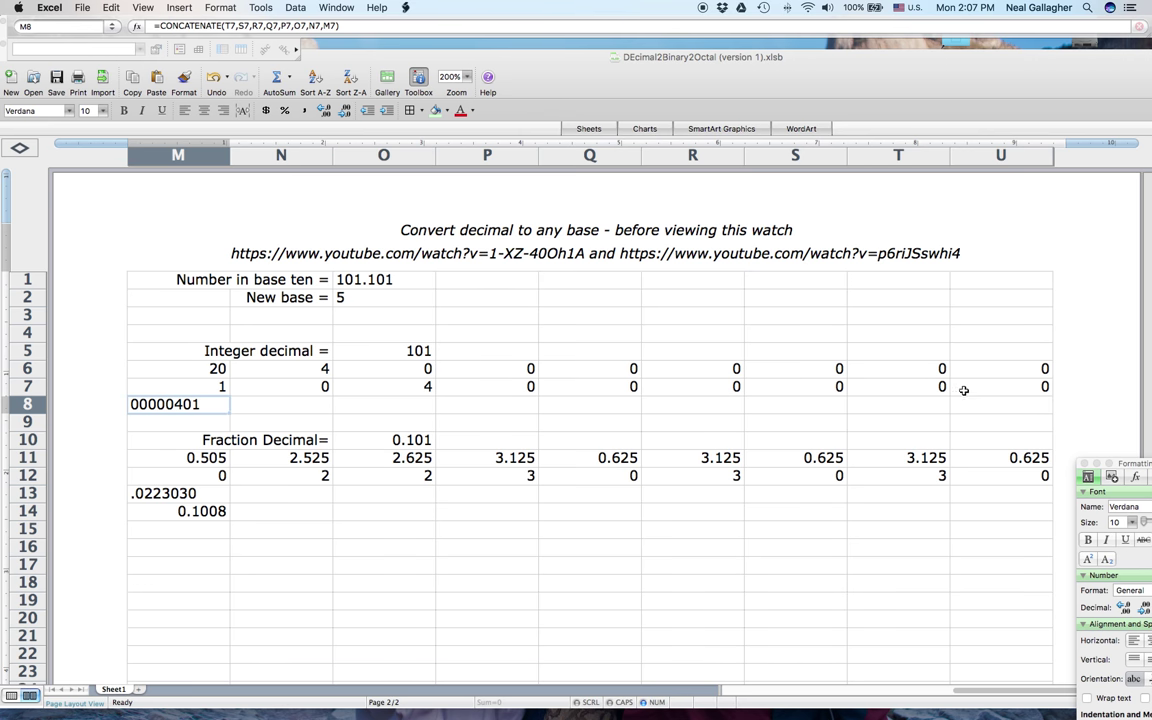
left_click(203, 26)
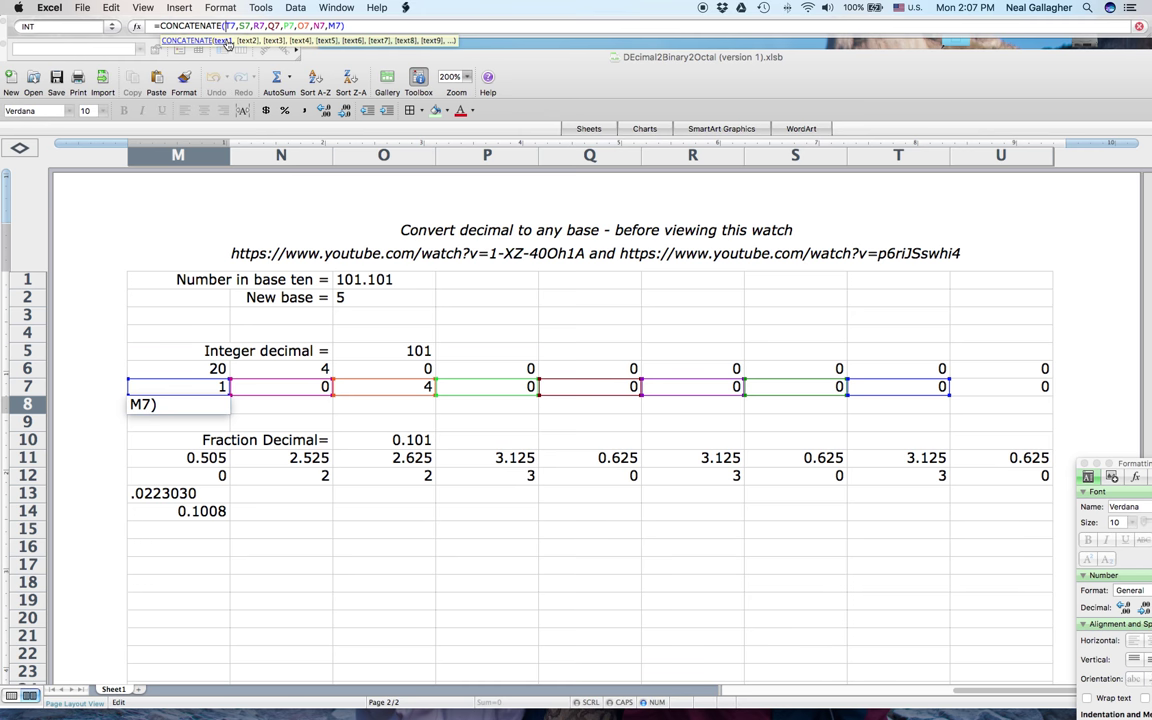
type("T")
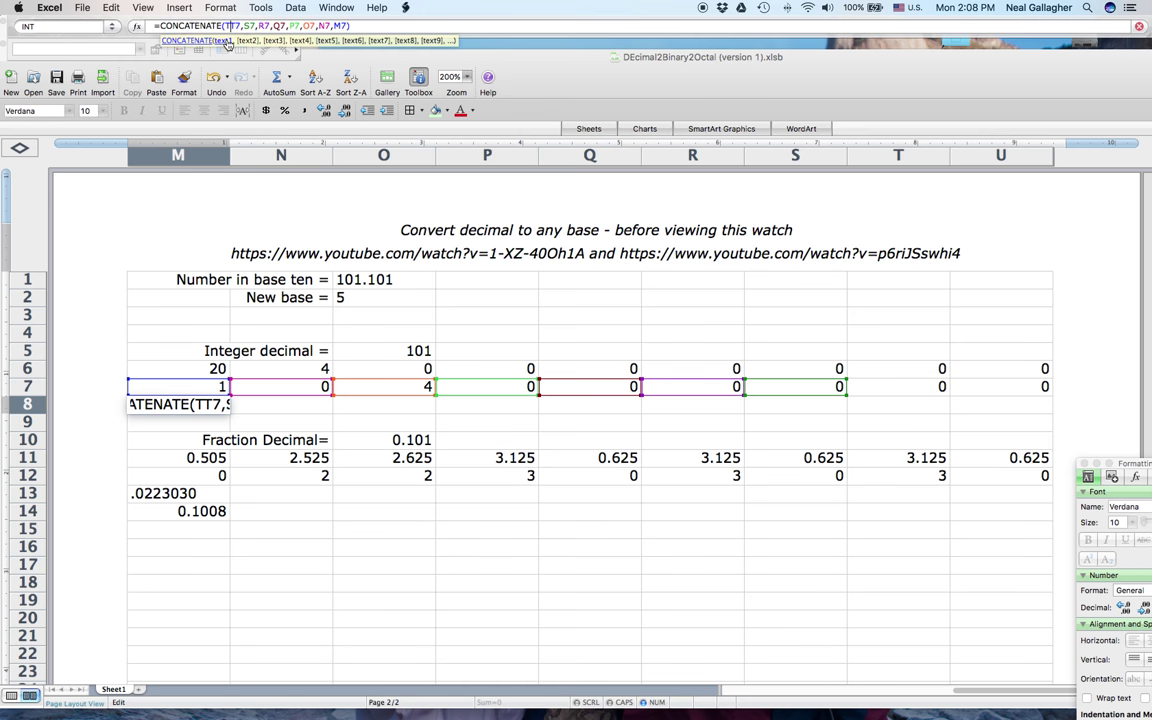
type("8,")
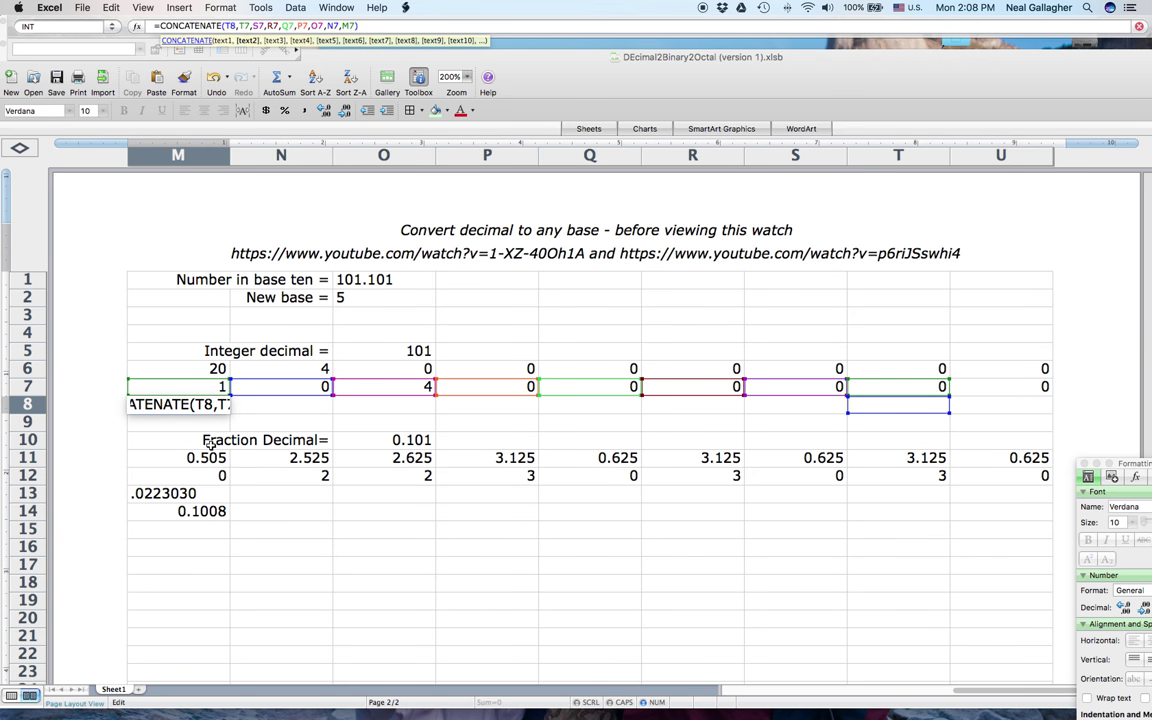
key("Return")
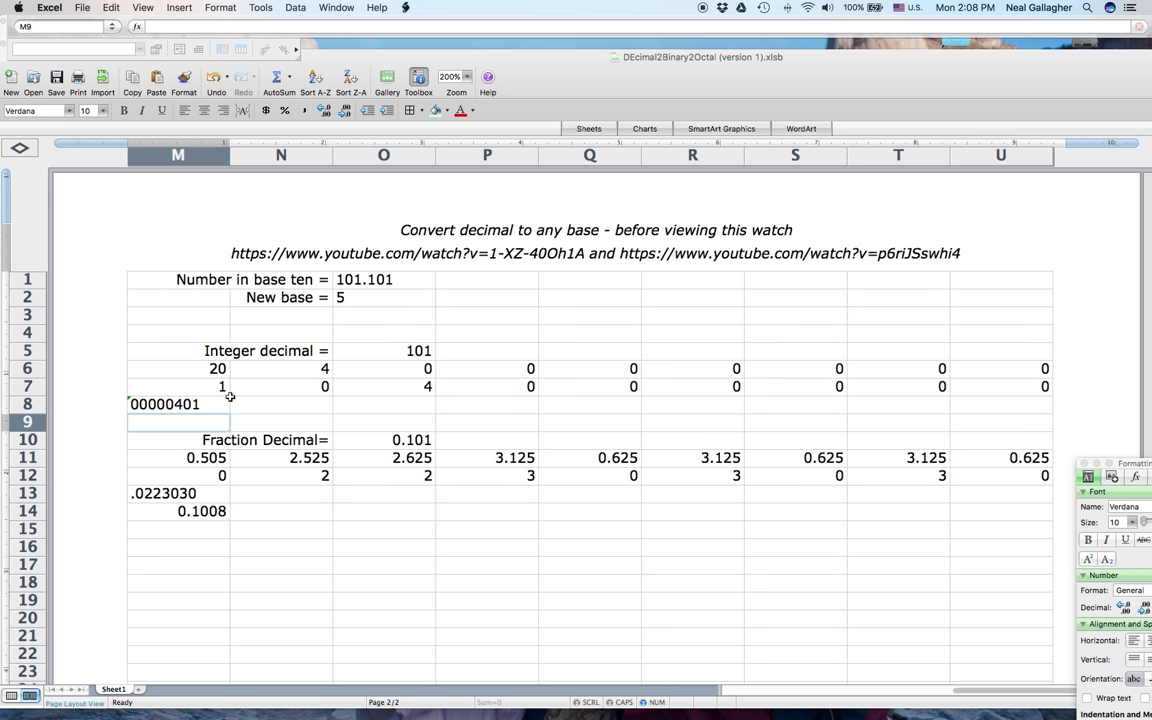
Step: Ignore the error flagged on the CONCATENATE formula in M8
left_click(129, 401)
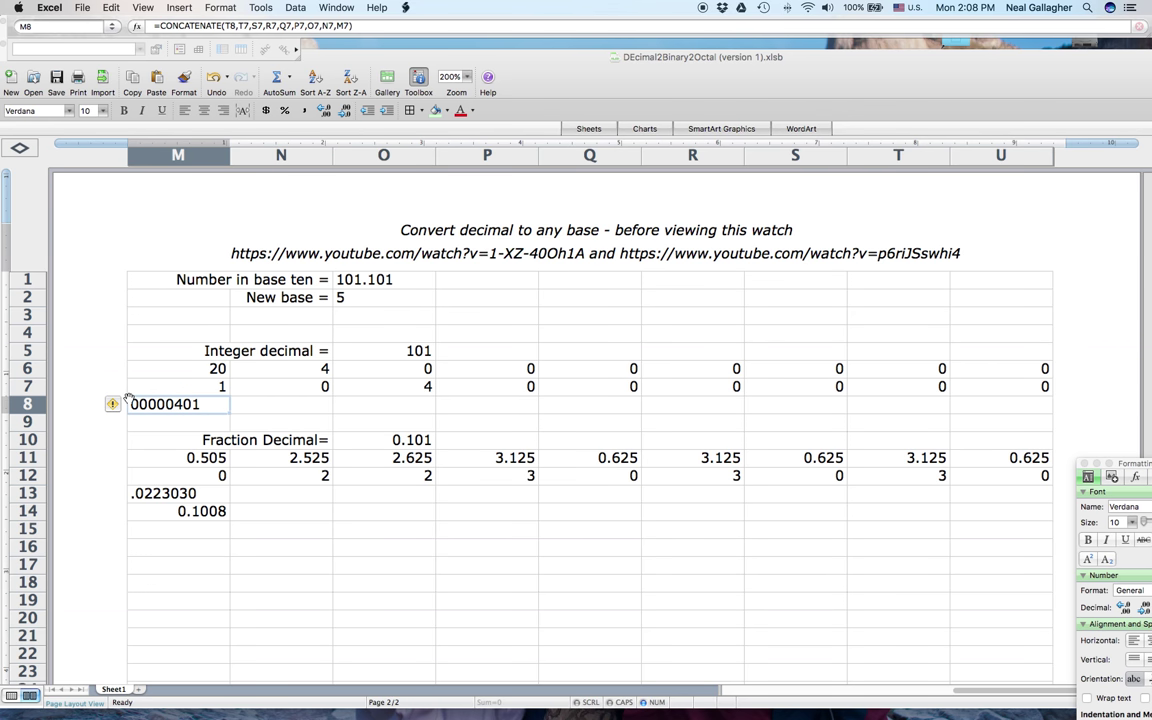
left_click(111, 405)
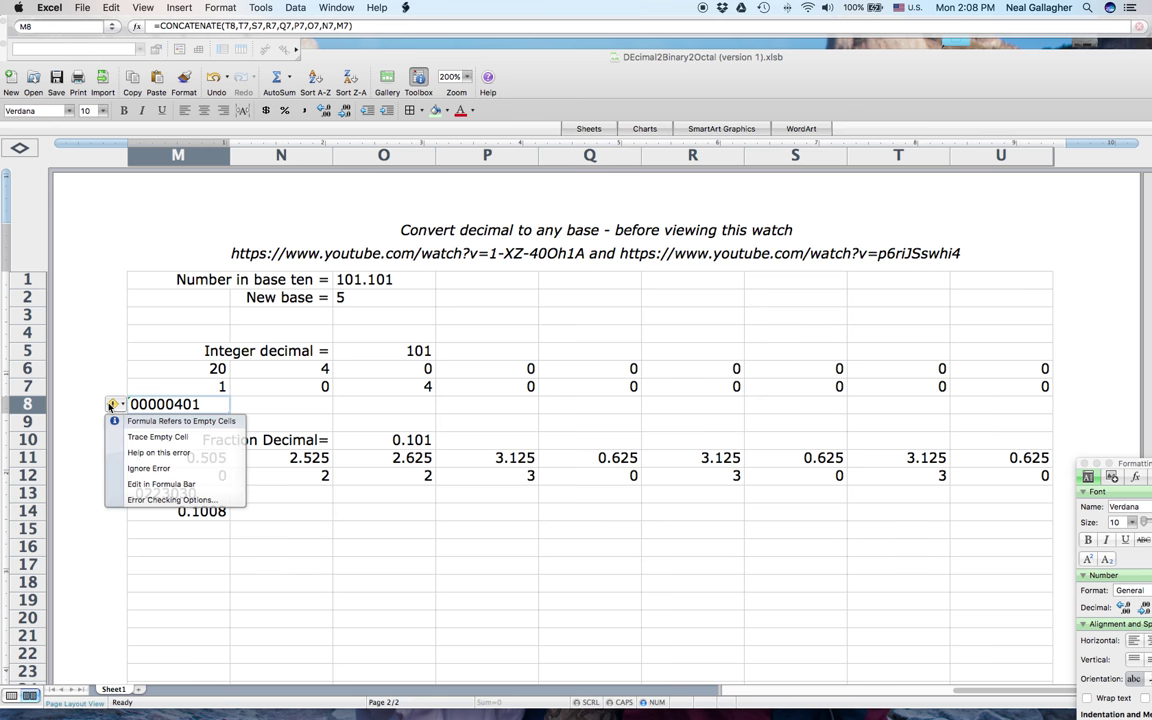
left_click(138, 468)
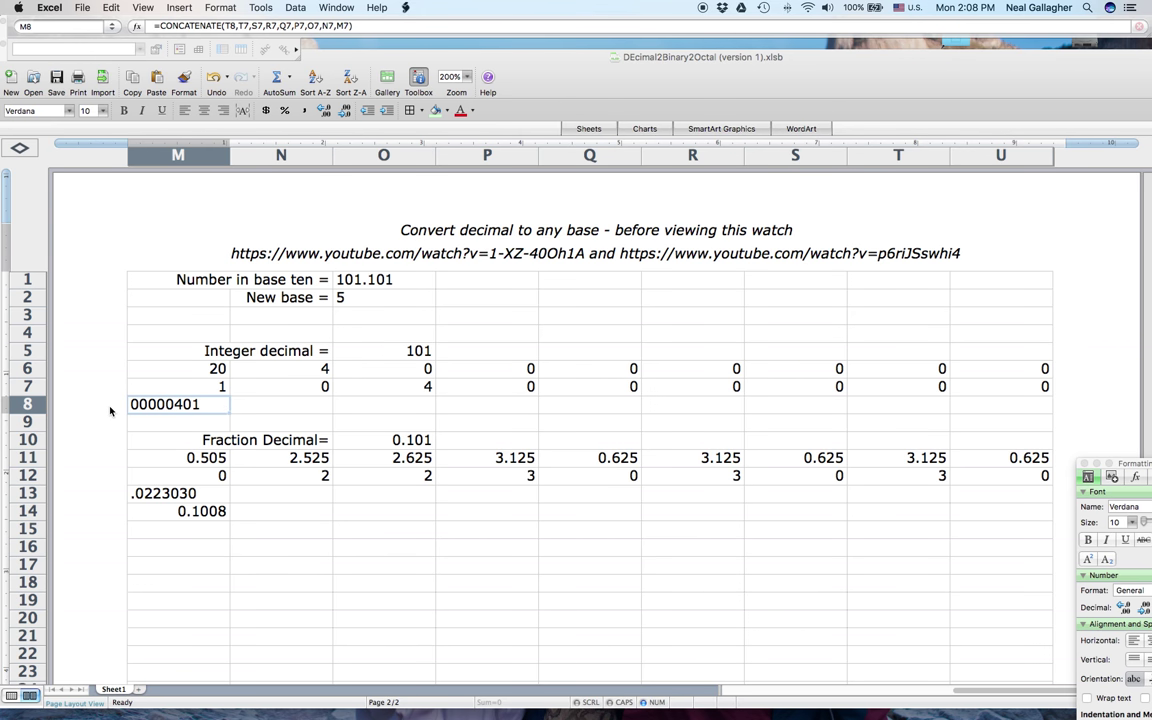
Step: Enter If(02>4,1,0) in the empty cell N16 as a sample condition
left_click(293, 549)
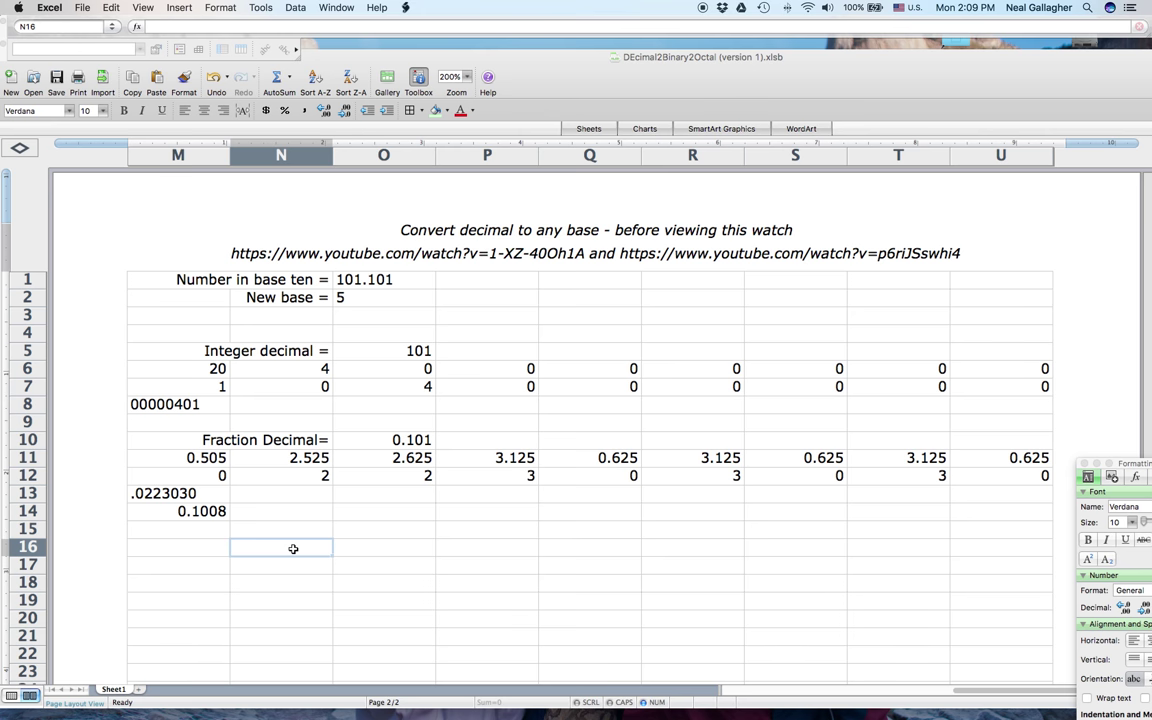
type("f")
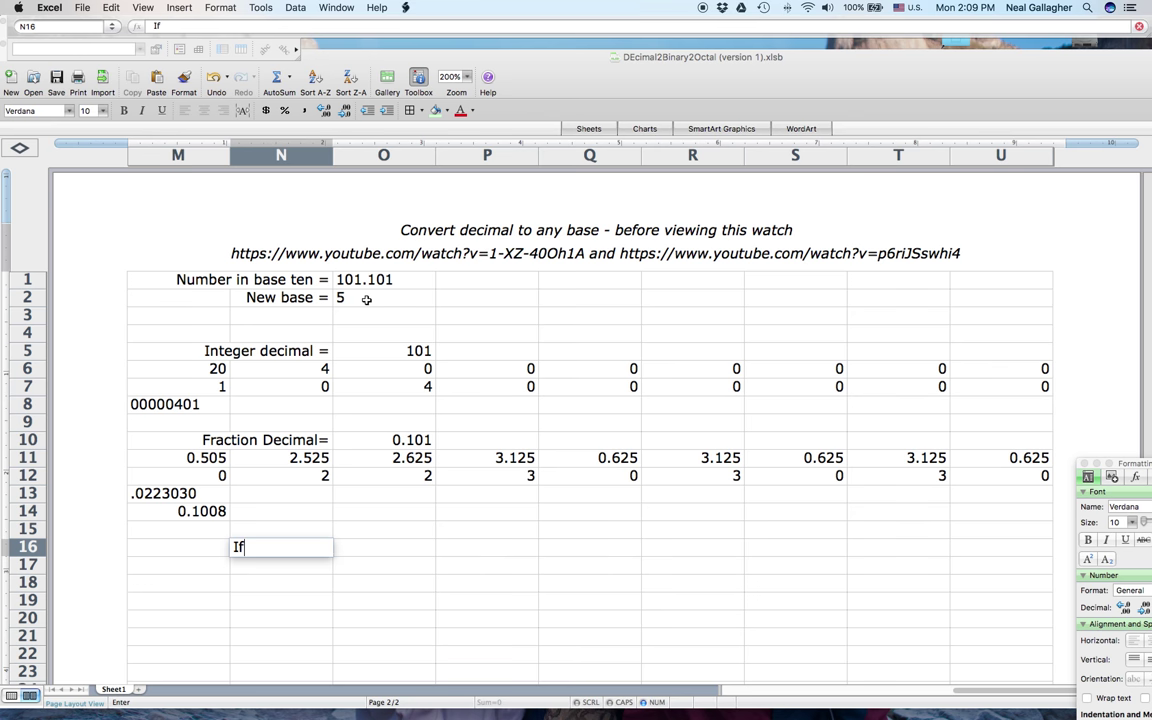
type("o2")
key("BackSpace")
key("BackSpace")
type("(02>4,")
type("1,")
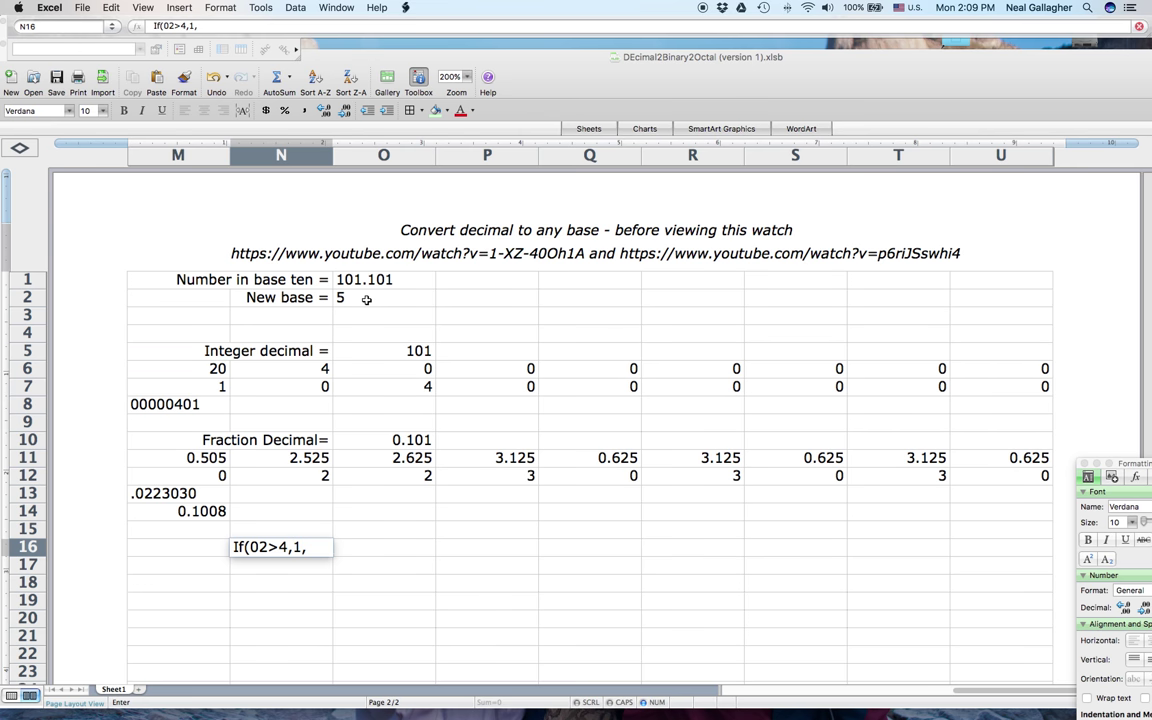
type("0)")
key("Return")
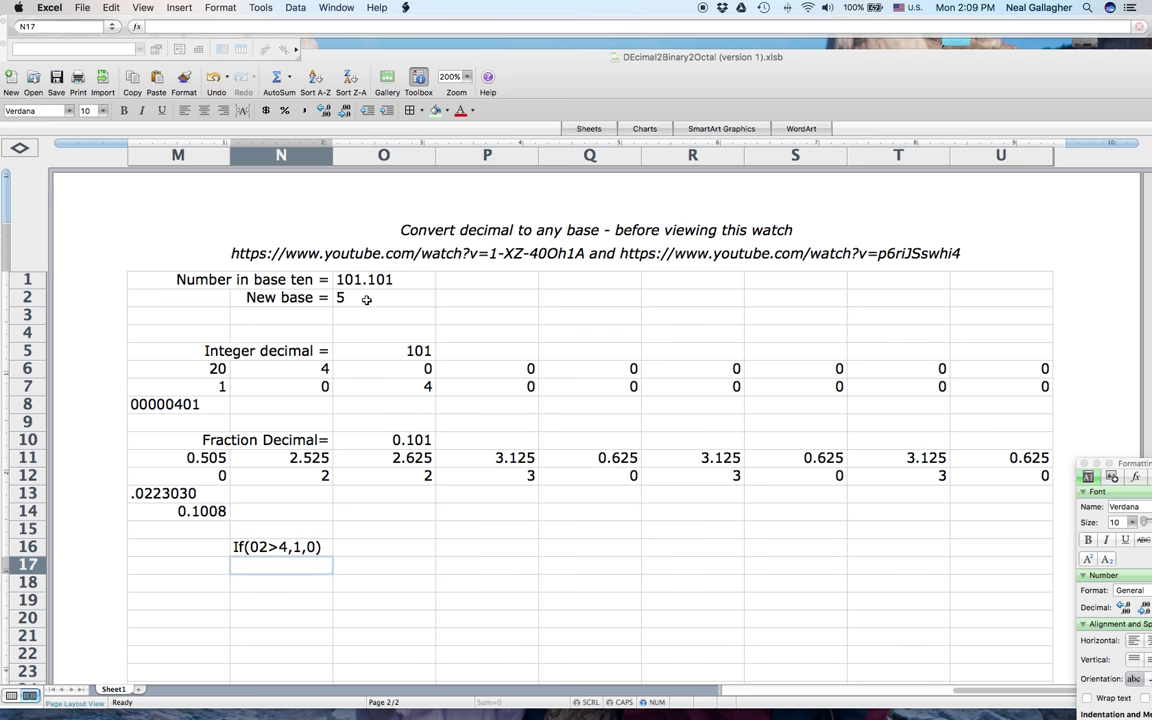
Step: Add a leading equals sign to the N16 entry so it evaluates as a formula
left_click(255, 548)
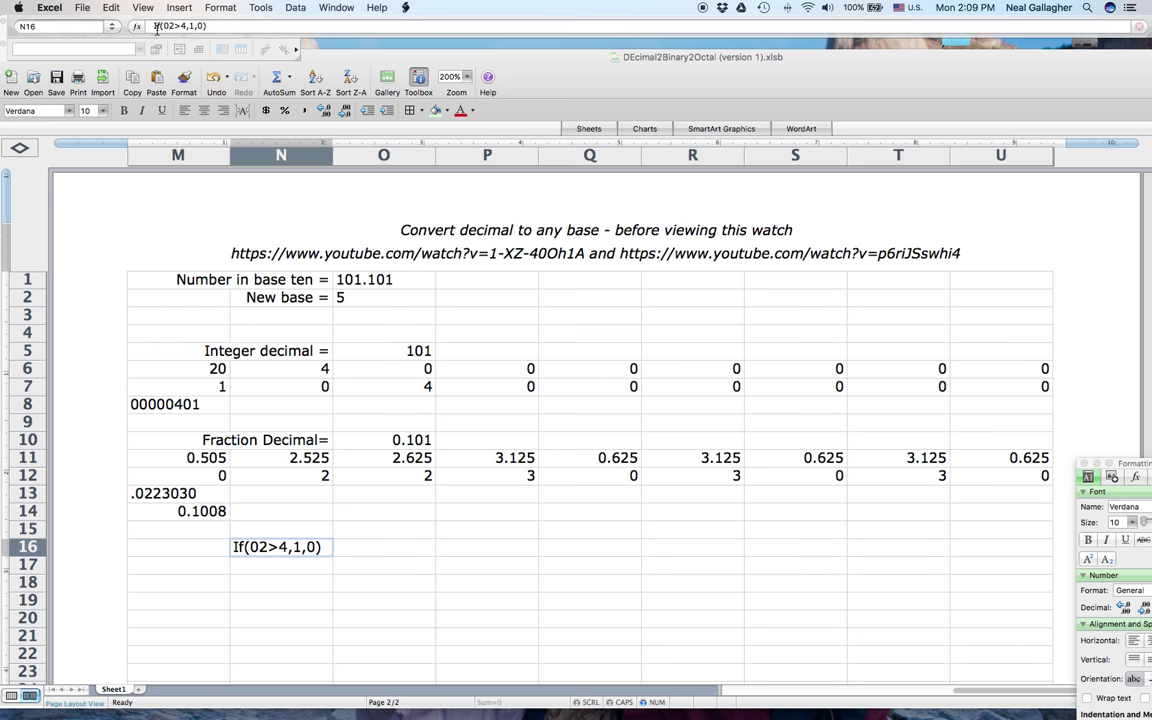
left_click(153, 26)
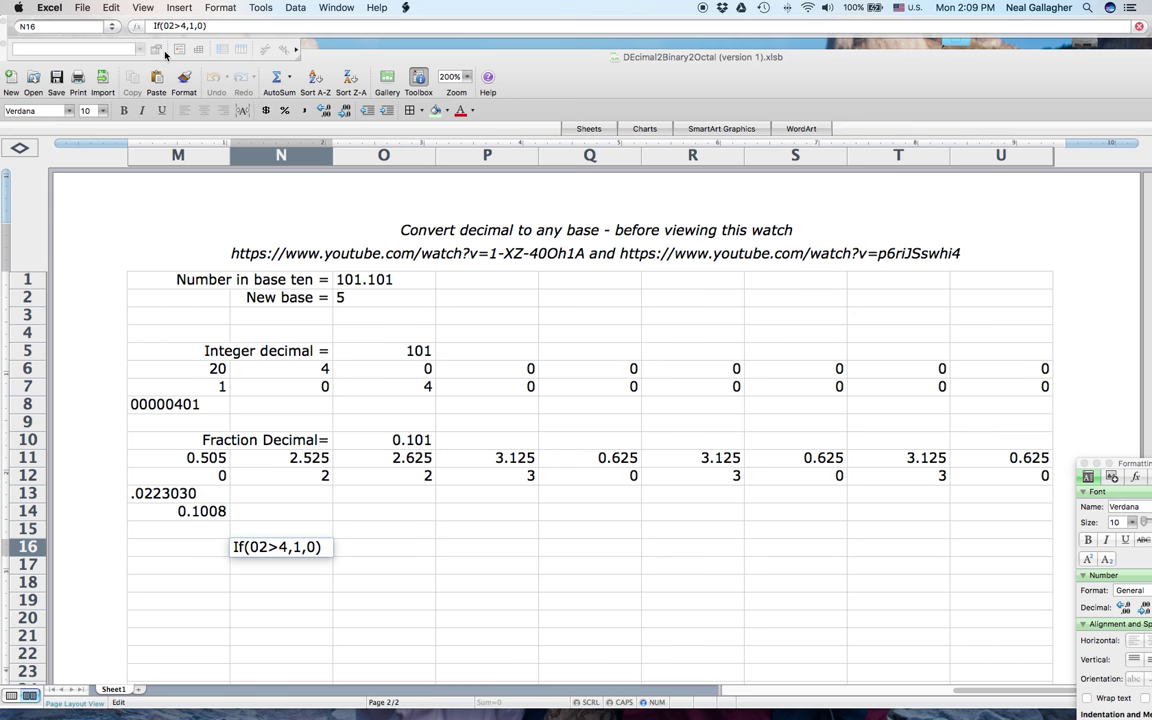
type("=")
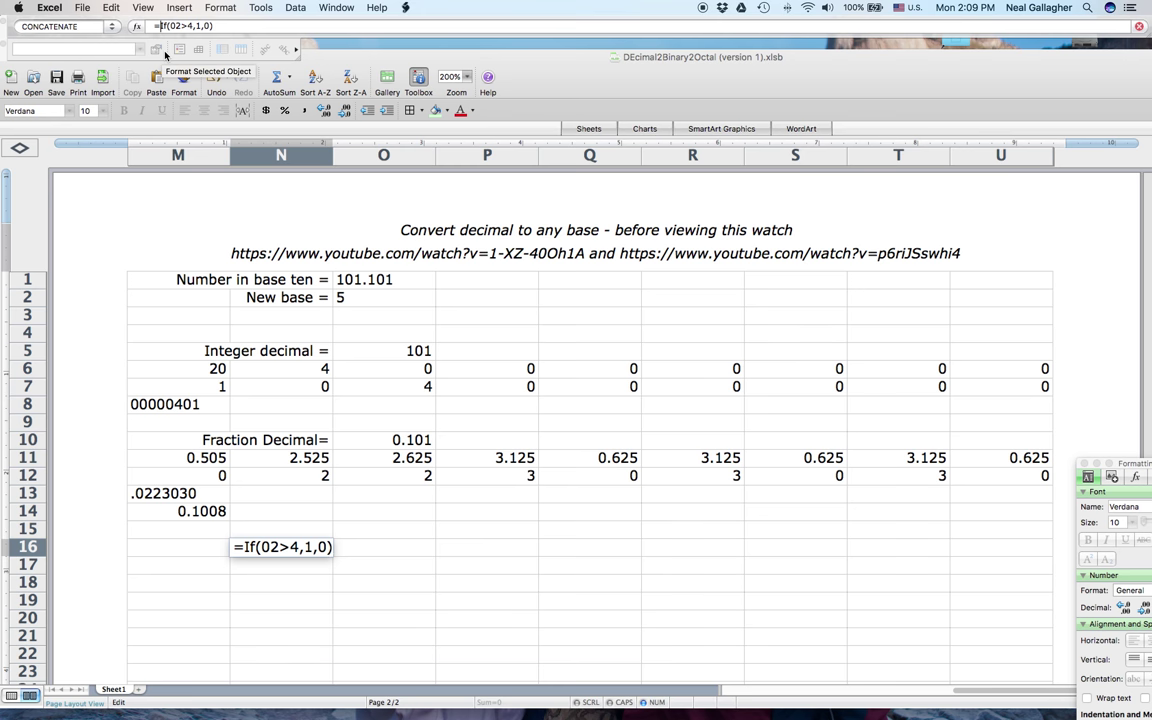
key("Return")
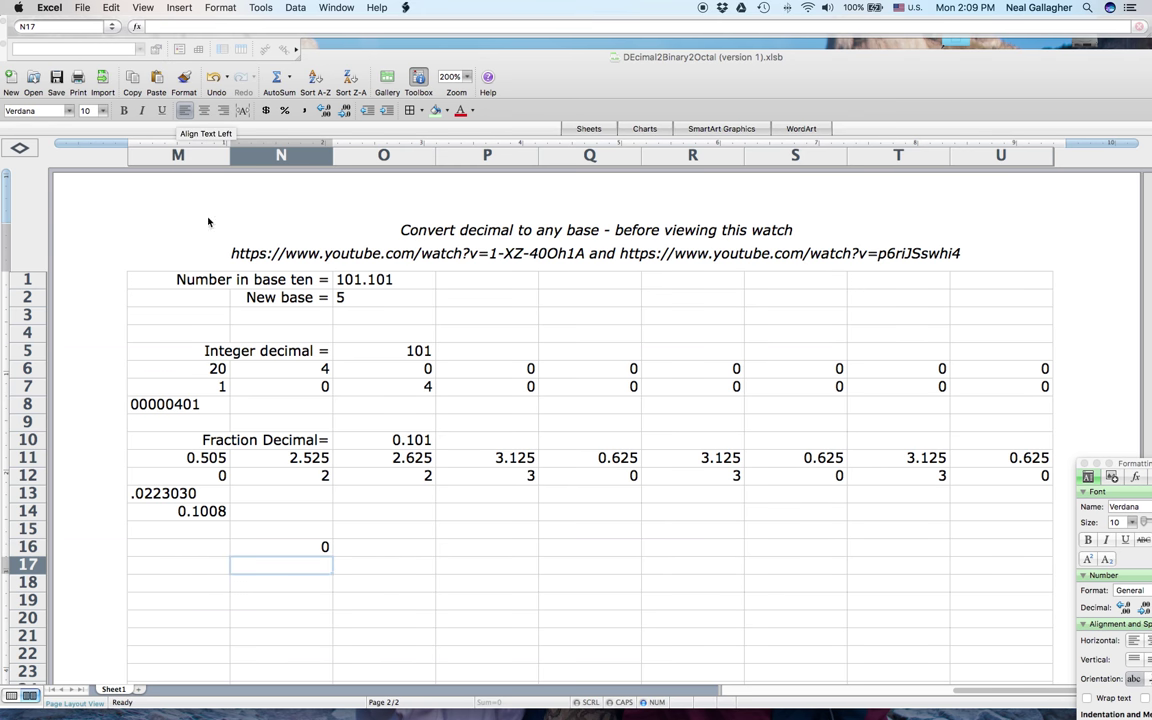
Step: Correct the condition in N16 to reference the new base cell, making the formula =IF(O2>4,1,0)
left_click(302, 552)
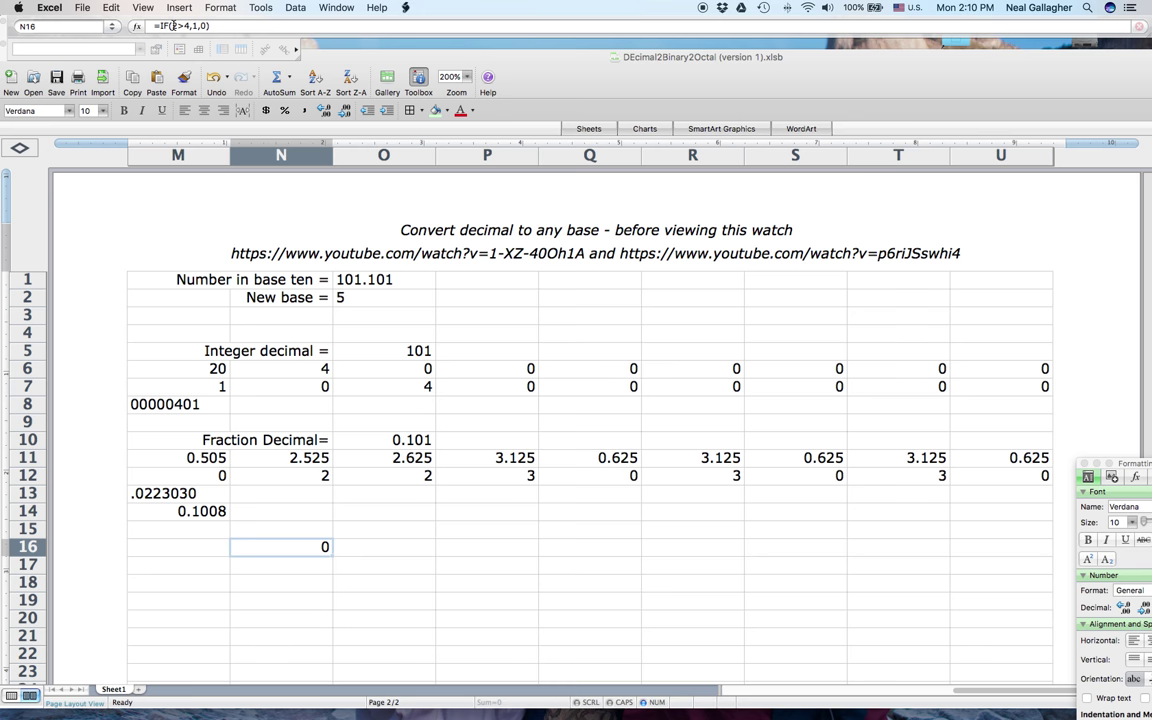
left_click(174, 26)
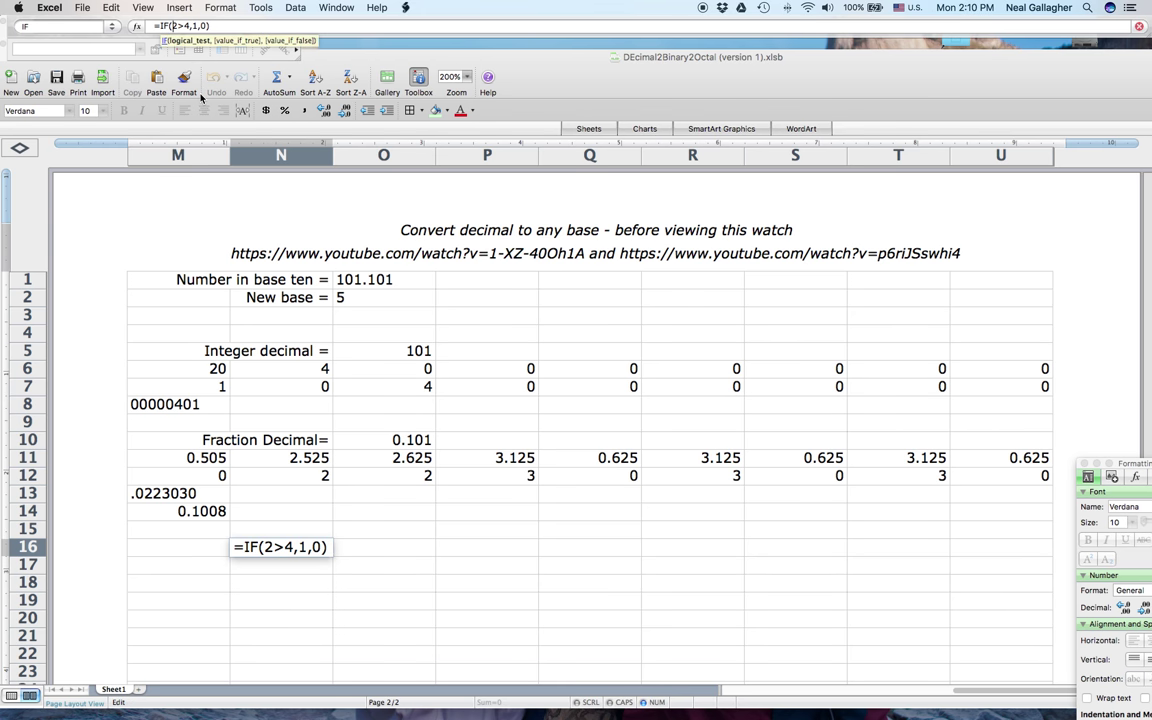
type("o")
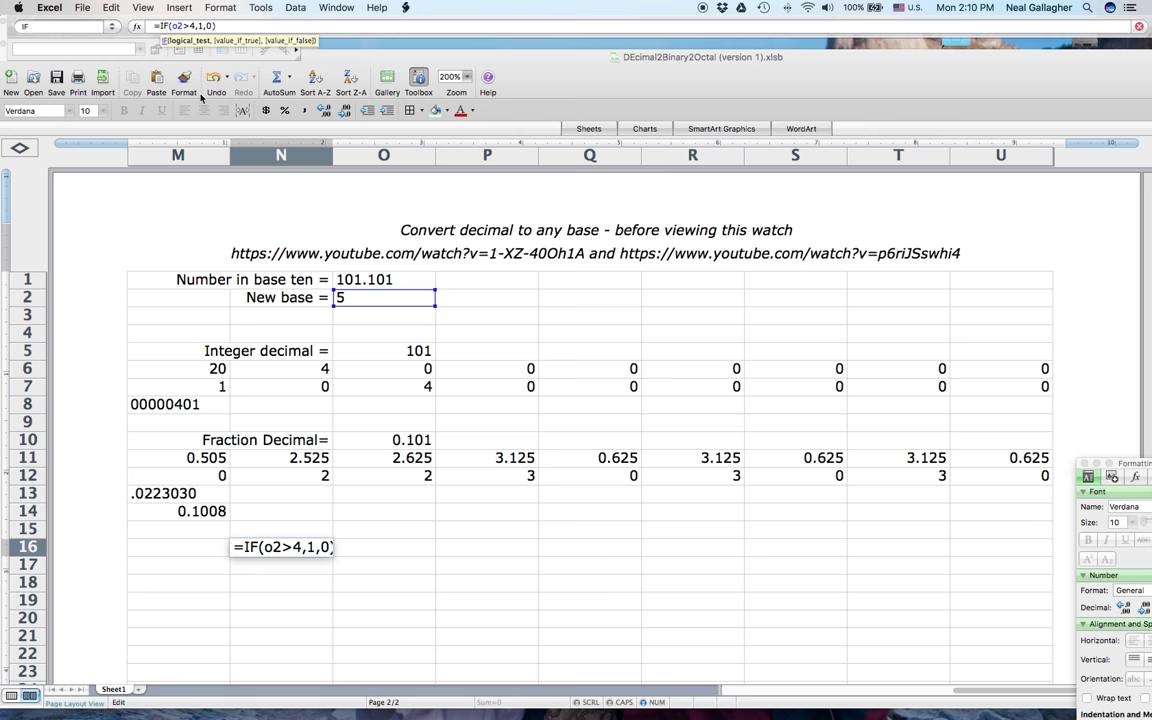
left_click(238, 31)
key("Return")
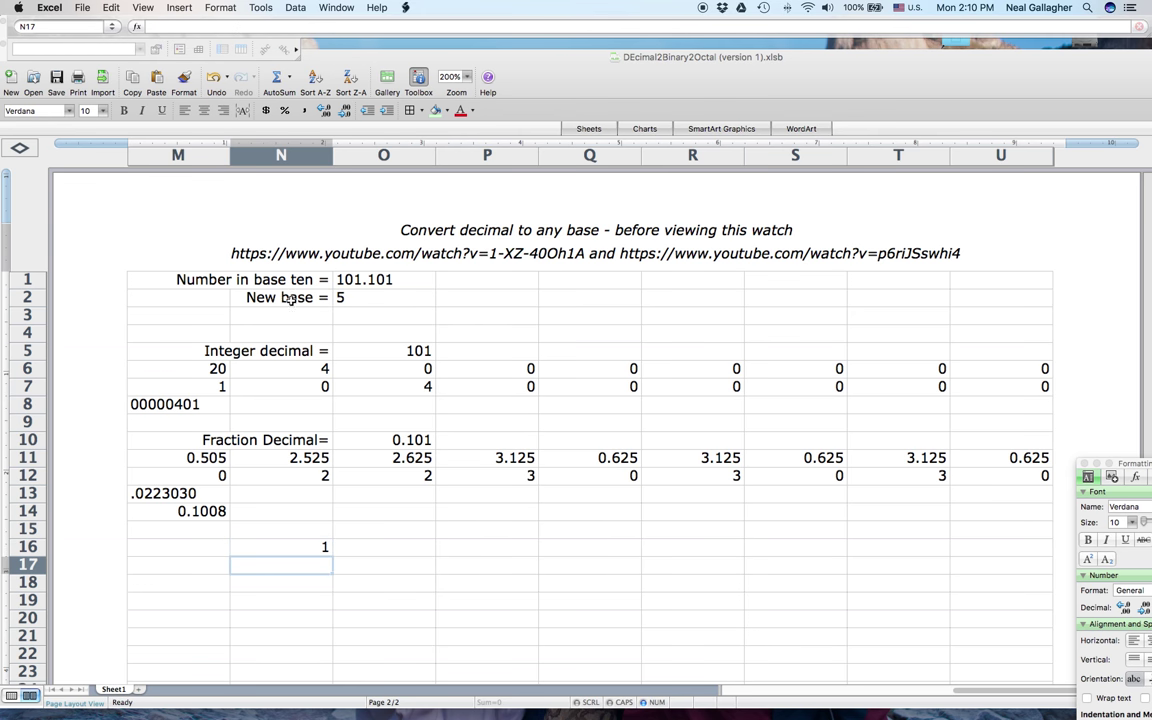
Step: Change the comparison in N16 to less than, making the formula =IF(O2<4,1,0)
left_click(303, 547)
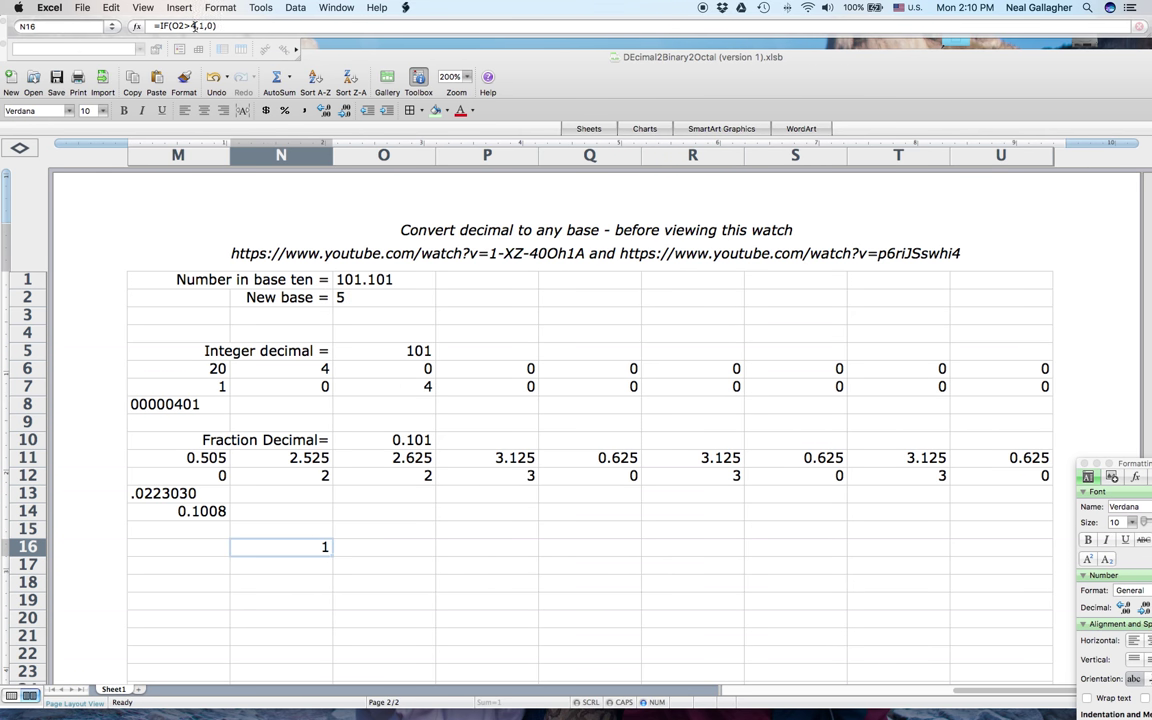
left_click(172, 25)
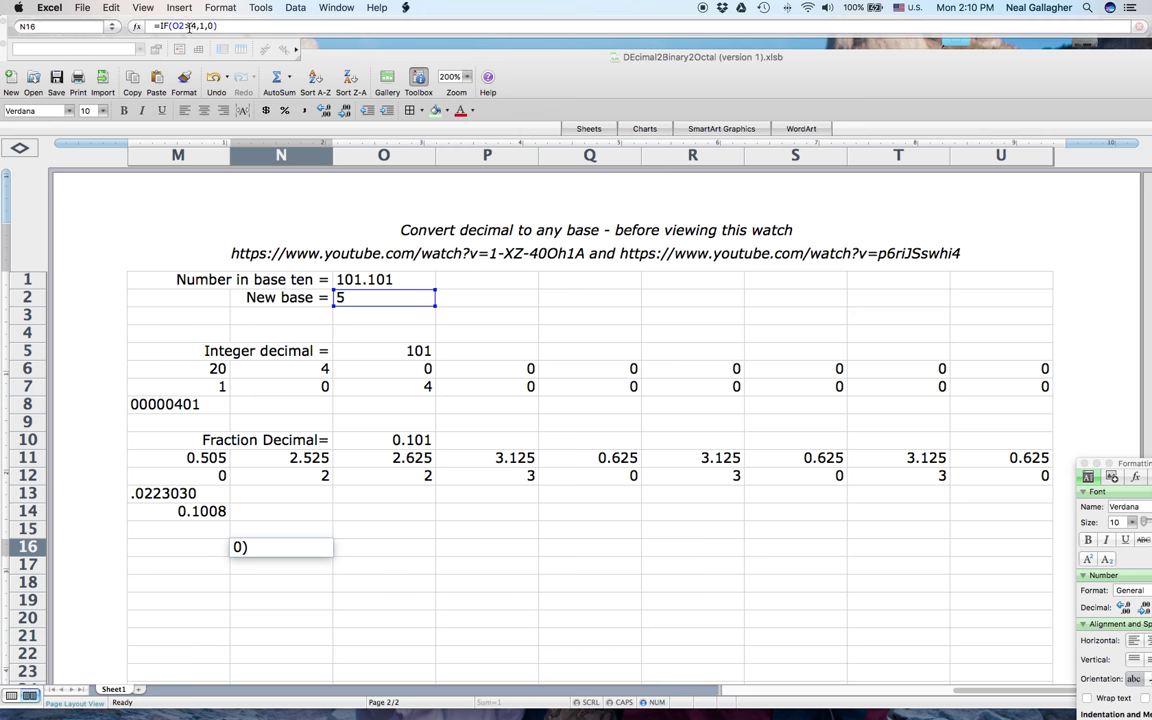
key("BackSpace")
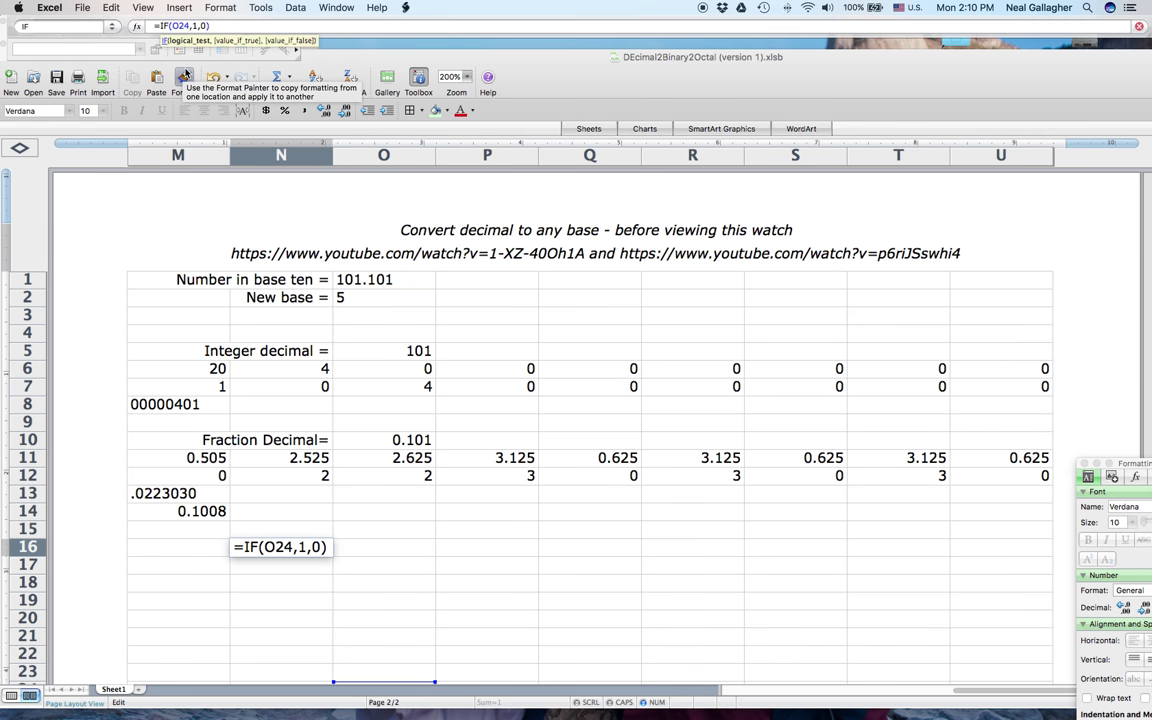
type("<")
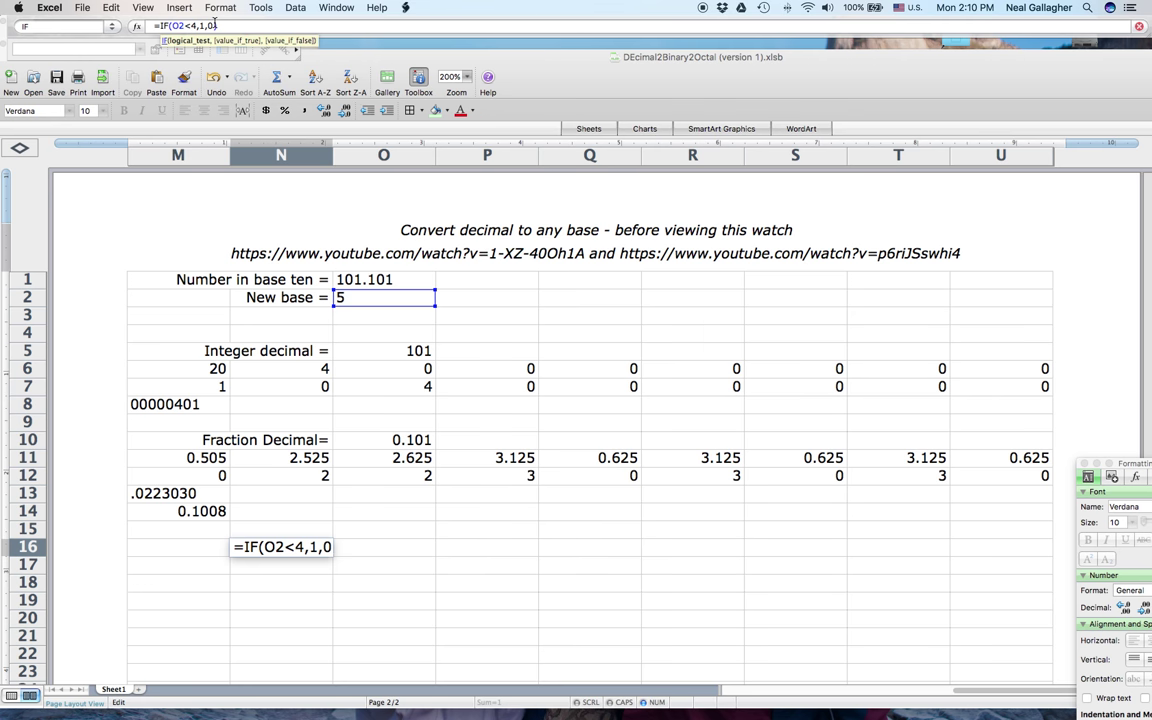
left_click(244, 26)
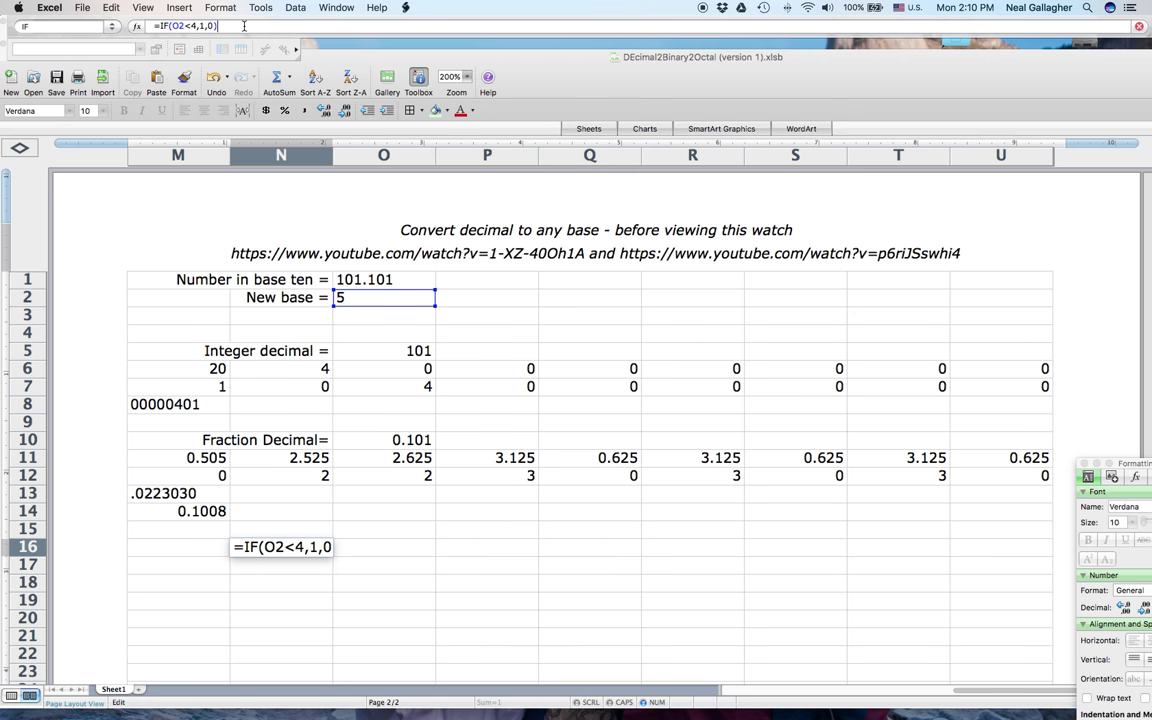
key("Return")
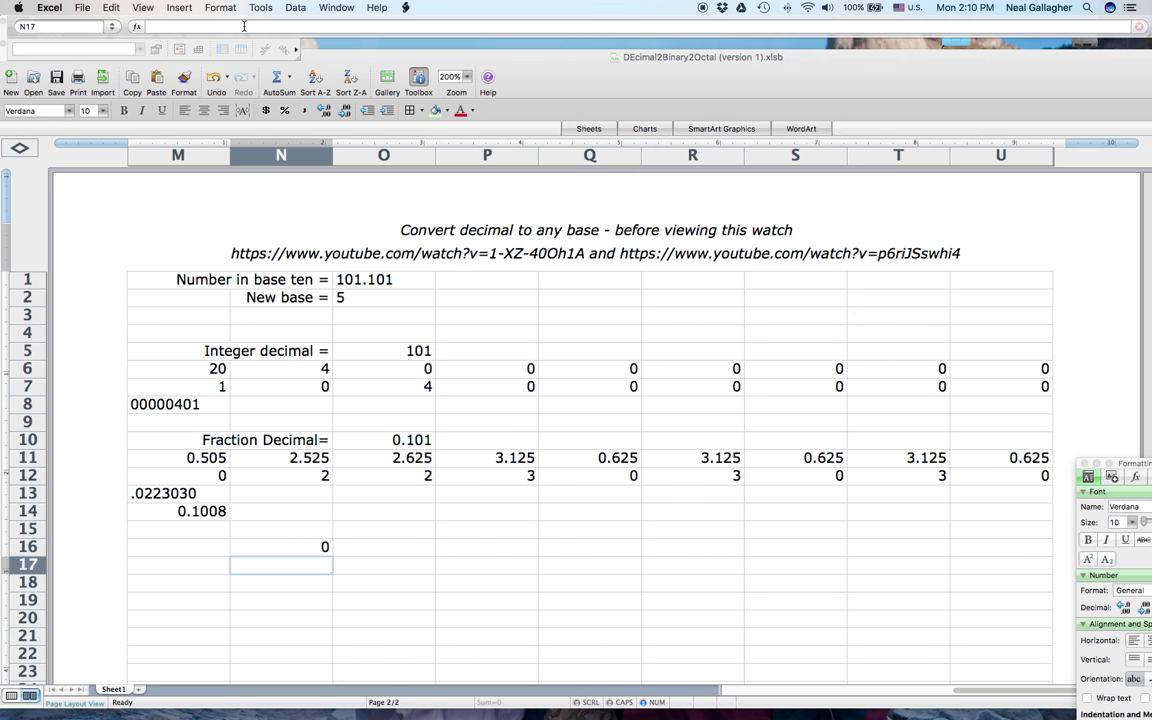
Step: Replace the false result in N16 with an empty string, making the formula =IF(O2<4,1,"")
left_click(309, 548)
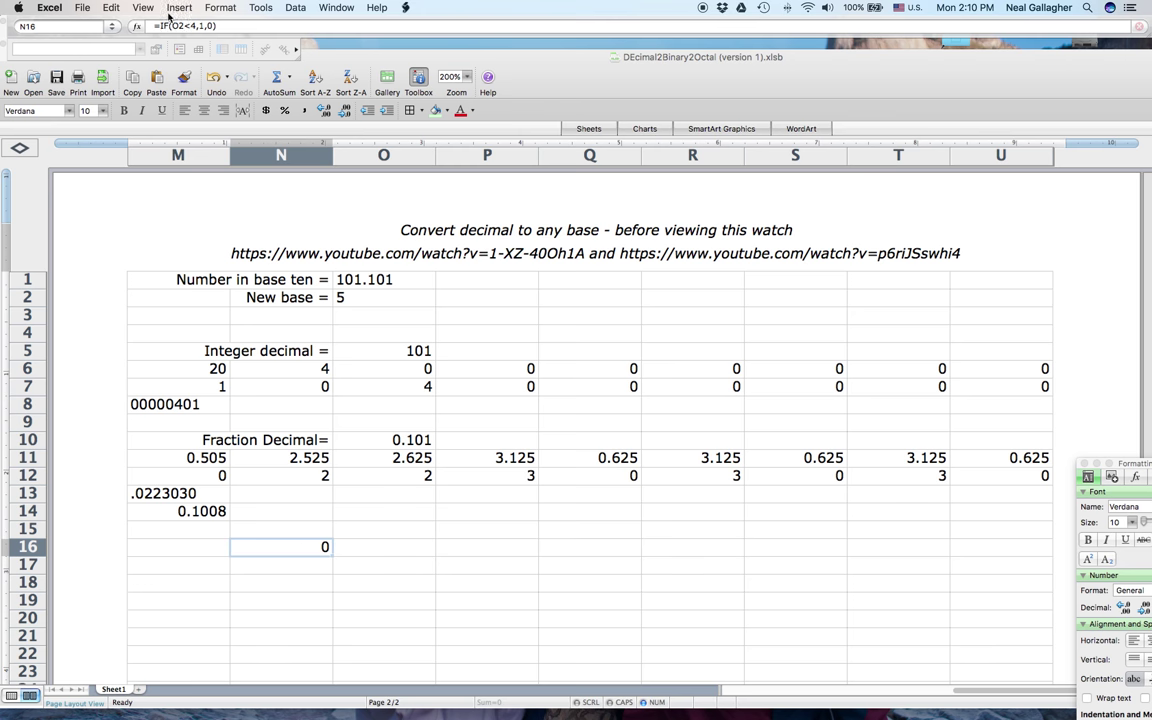
left_click(211, 26)
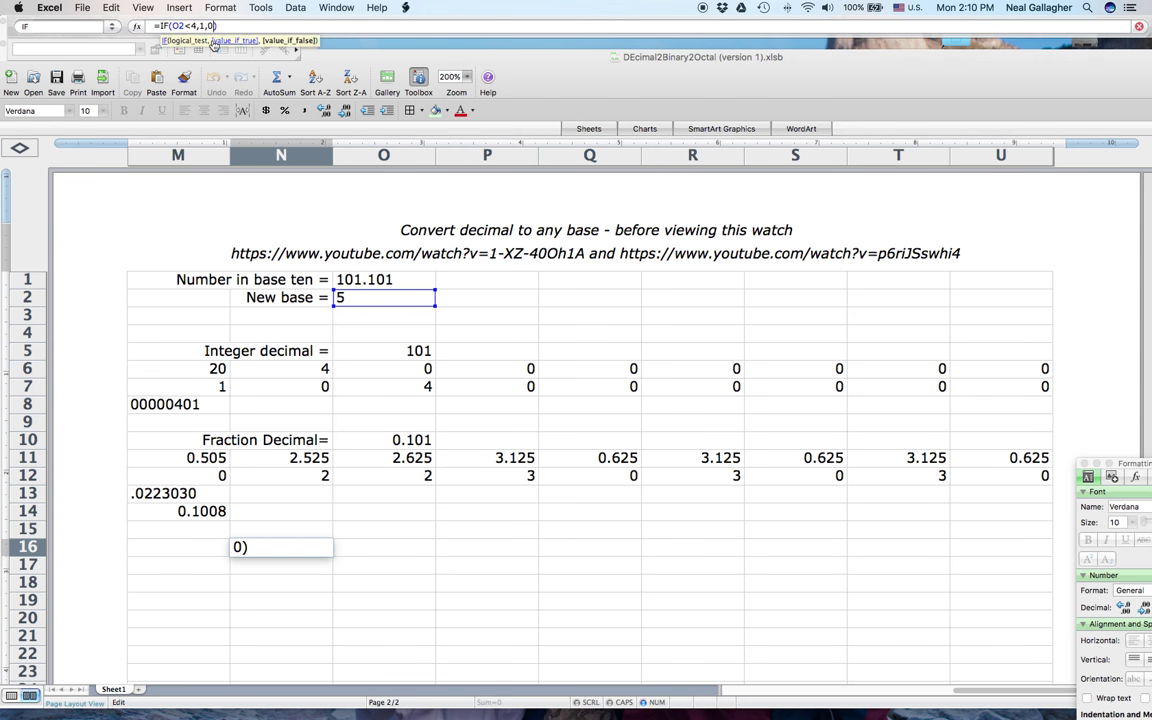
key("BackSpace")
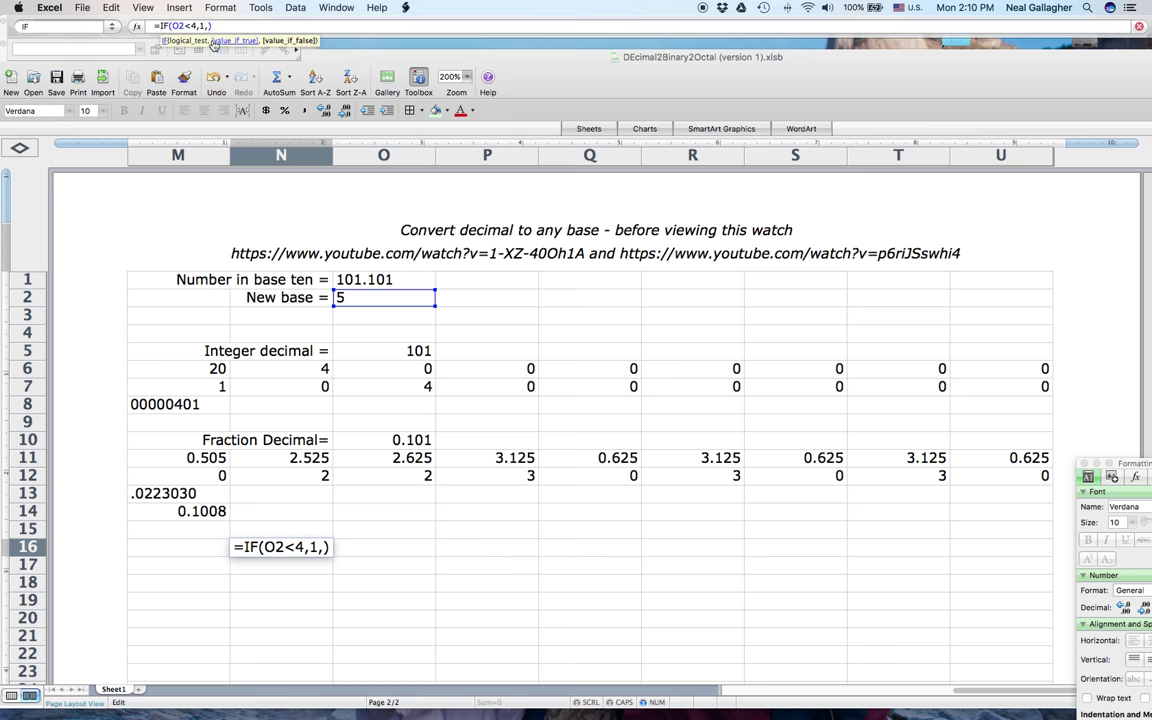
type("\"\"")
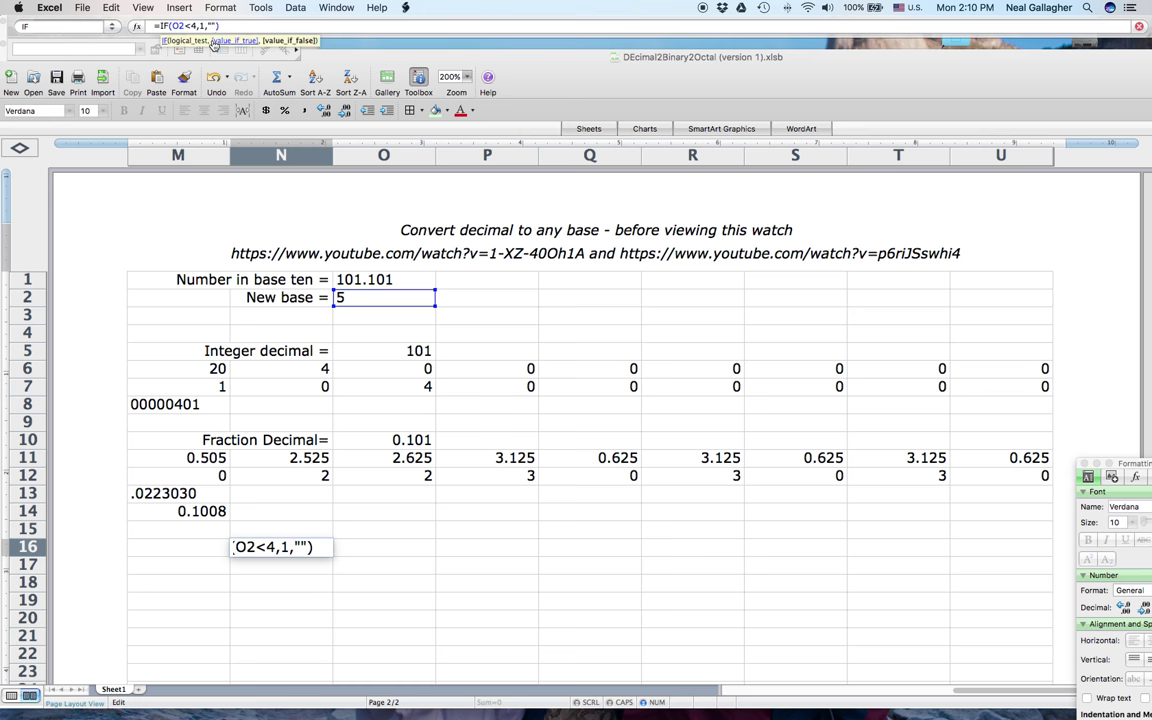
key("Return")
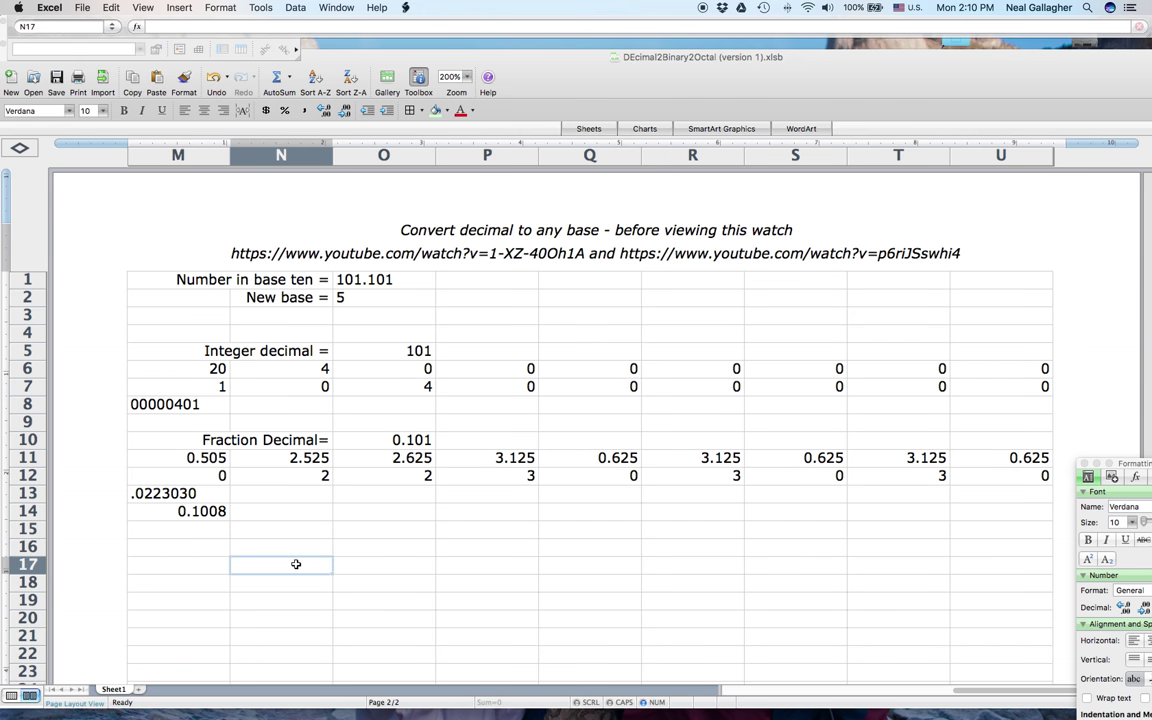
scroll(296, 560, "right", 2)
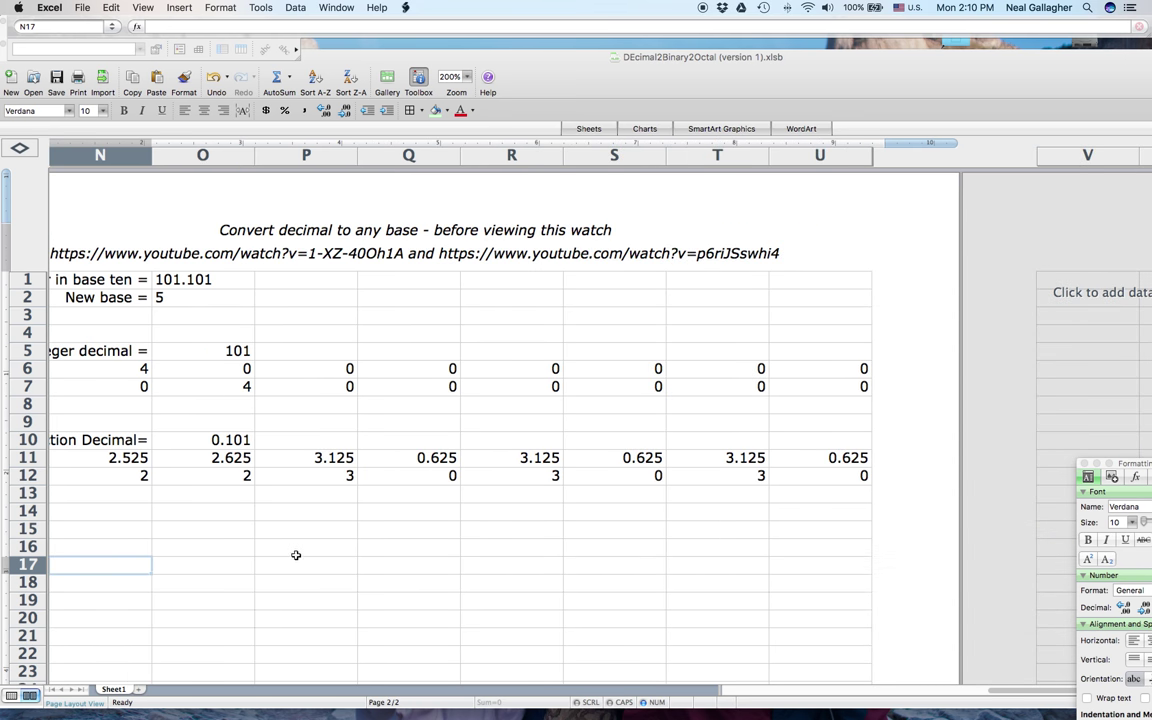
Step: Enter And(true,true) in cell N17
scroll(297, 555, "left", 10)
scroll(300, 552, "right", 10)
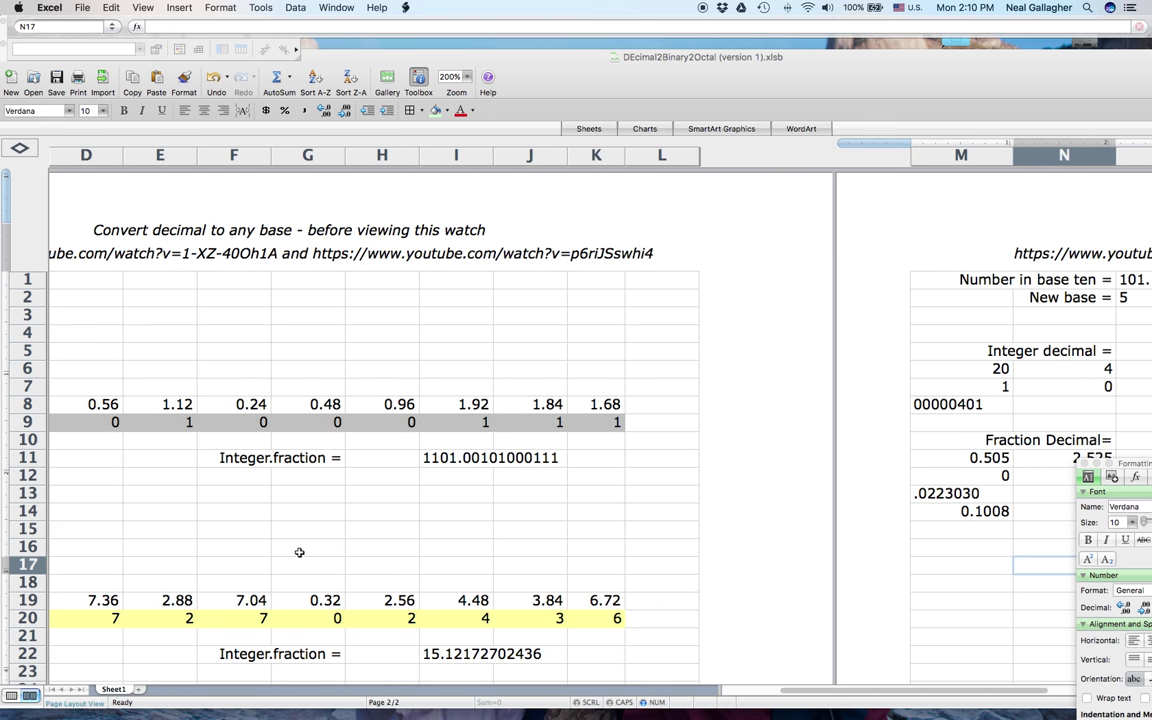
scroll(304, 552, "left", 2)
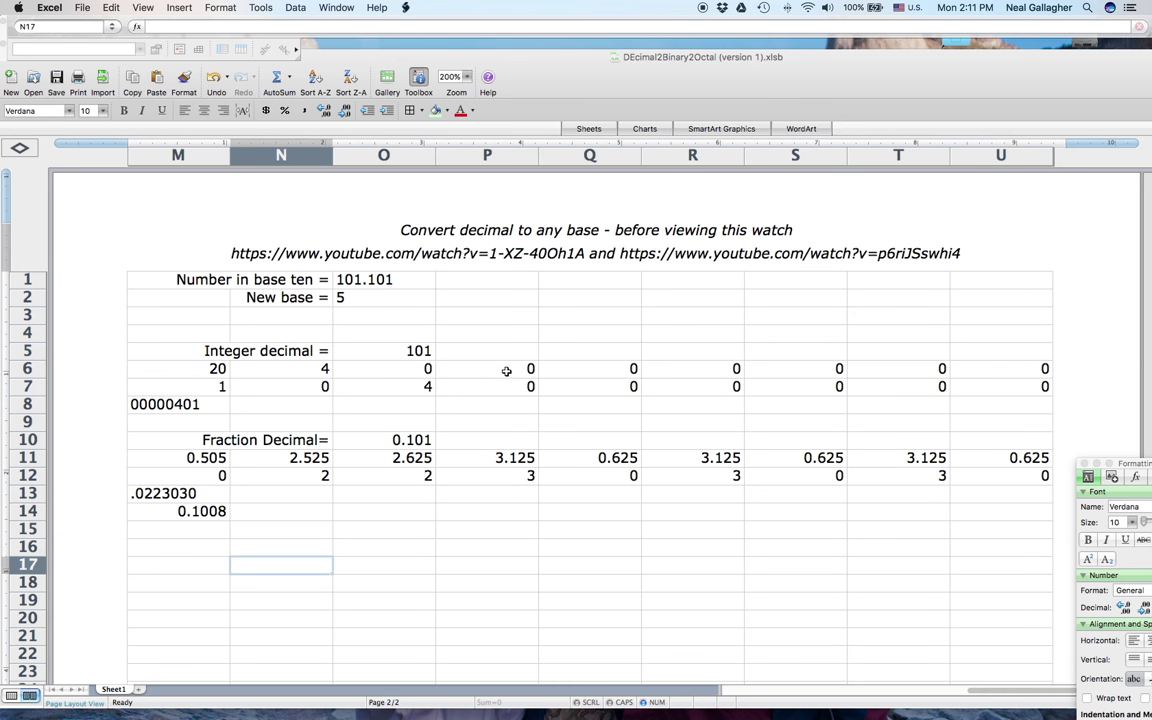
left_click(272, 551)
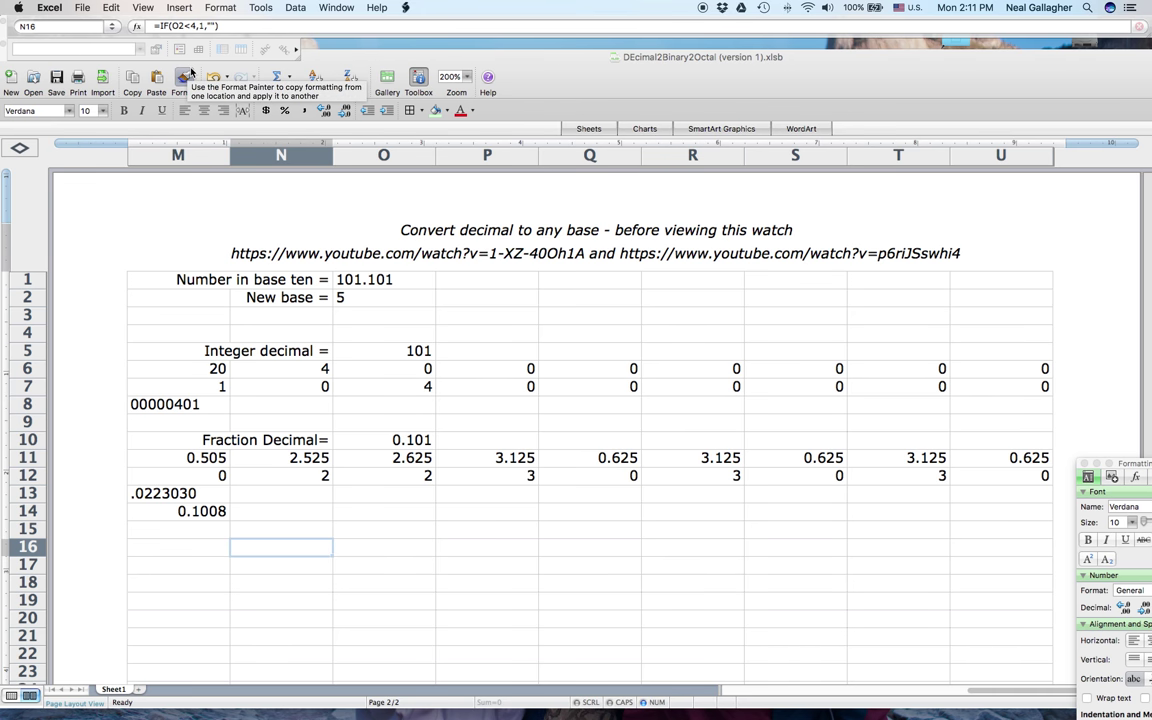
left_click(266, 569)
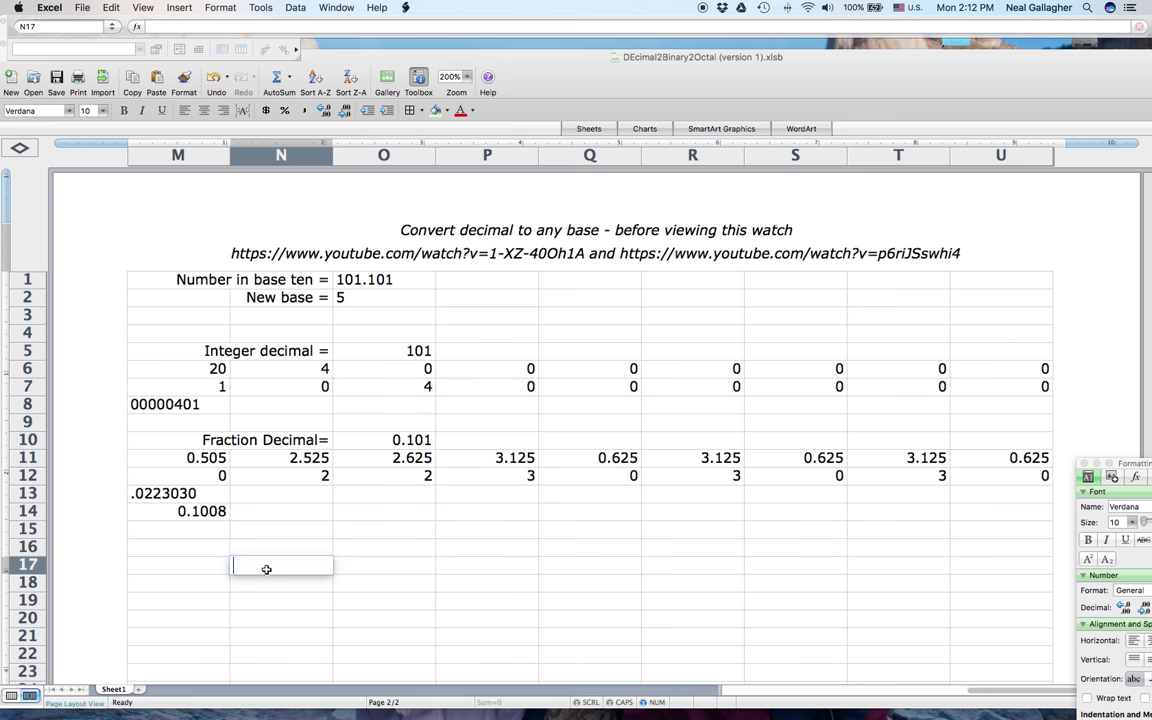
type("An")
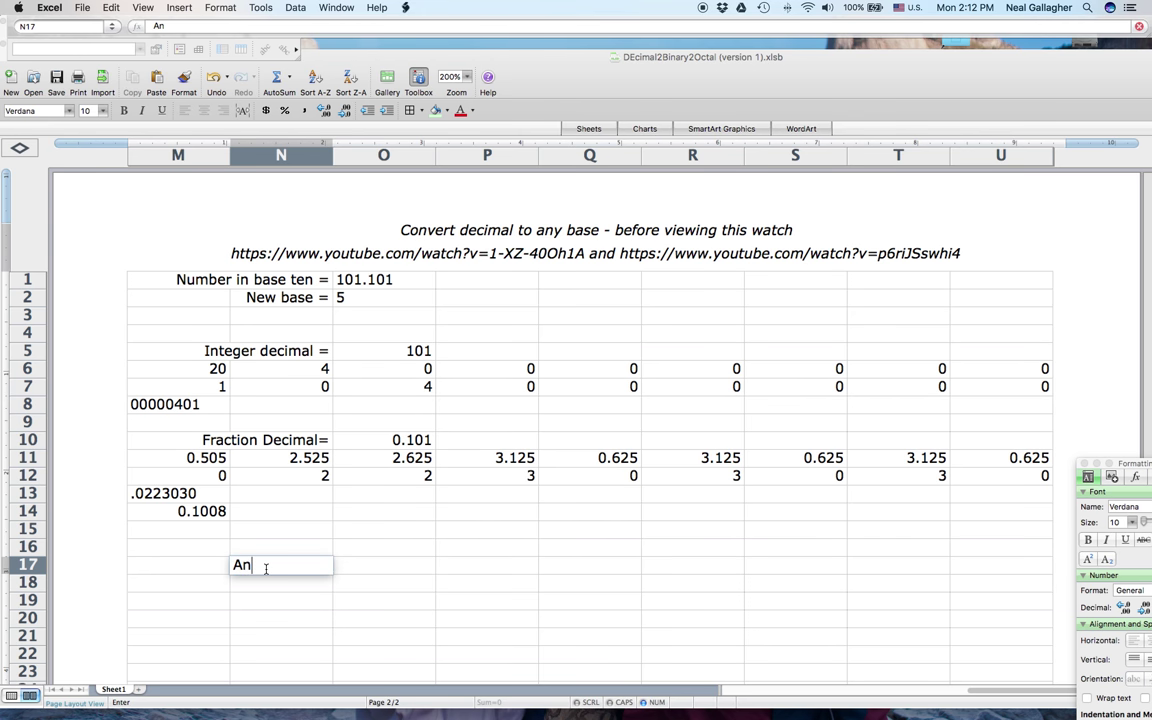
type("d")
type("(")
type("true,true)")
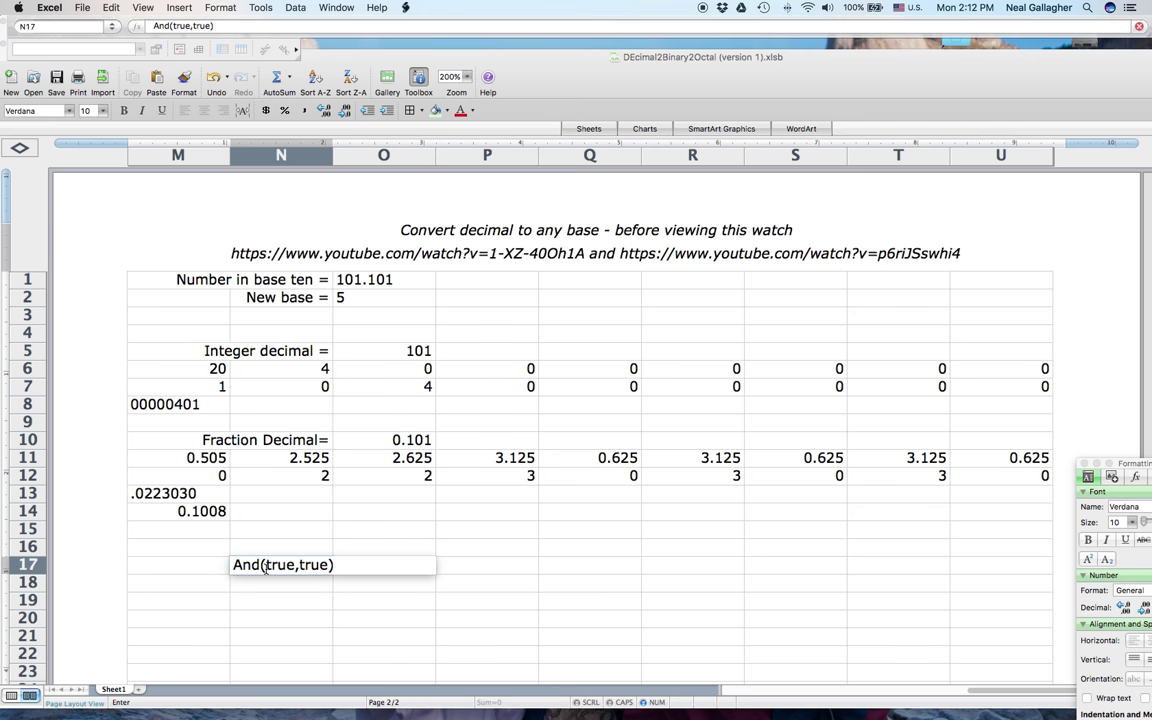
key("Return")
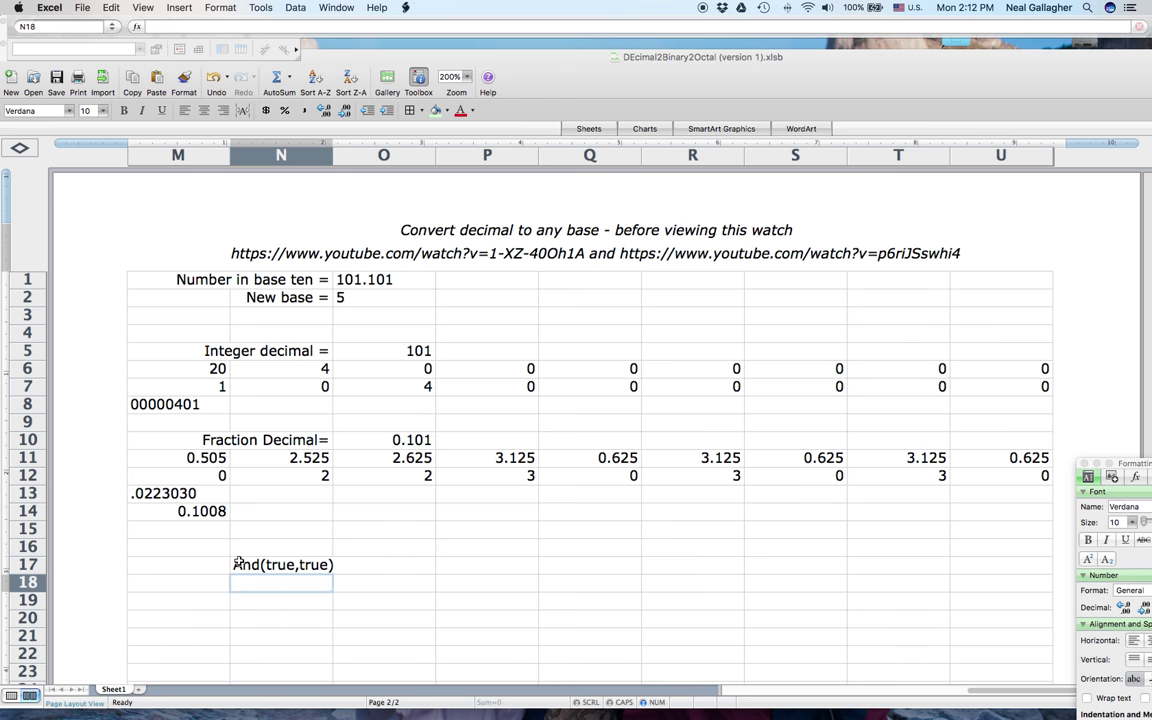
Step: Add a leading equals sign to the N17 entry, making it the formula =AND(TRUE,TRUE)
left_click(236, 563)
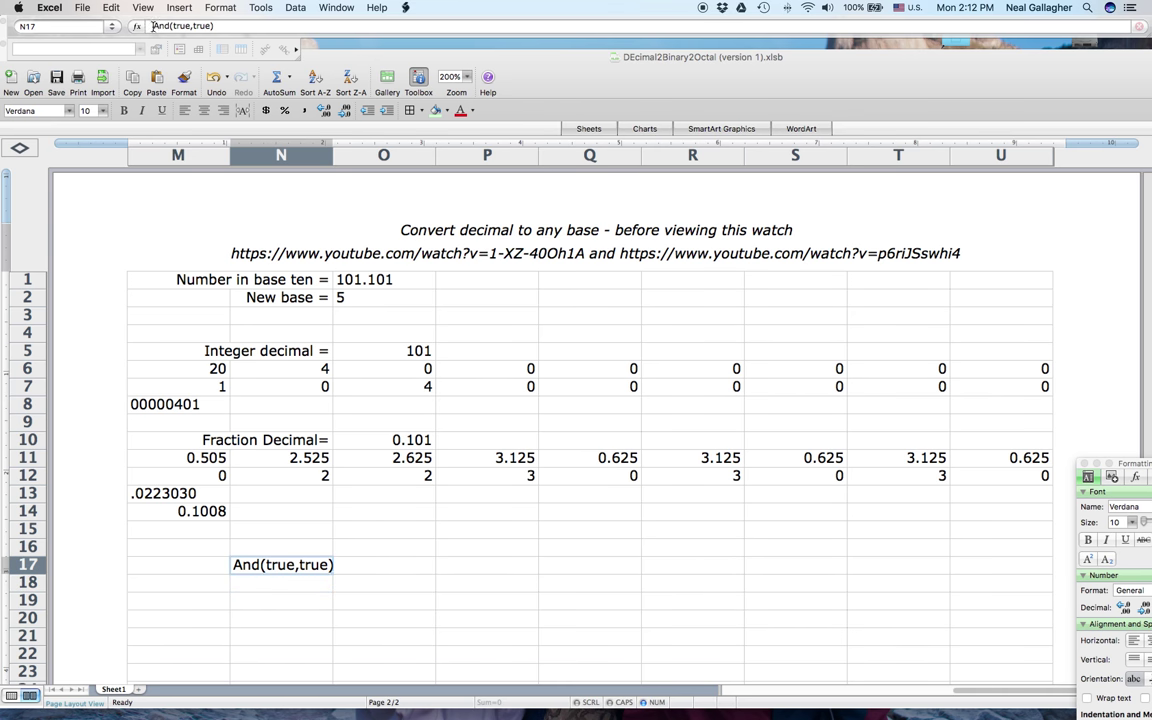
type(")")
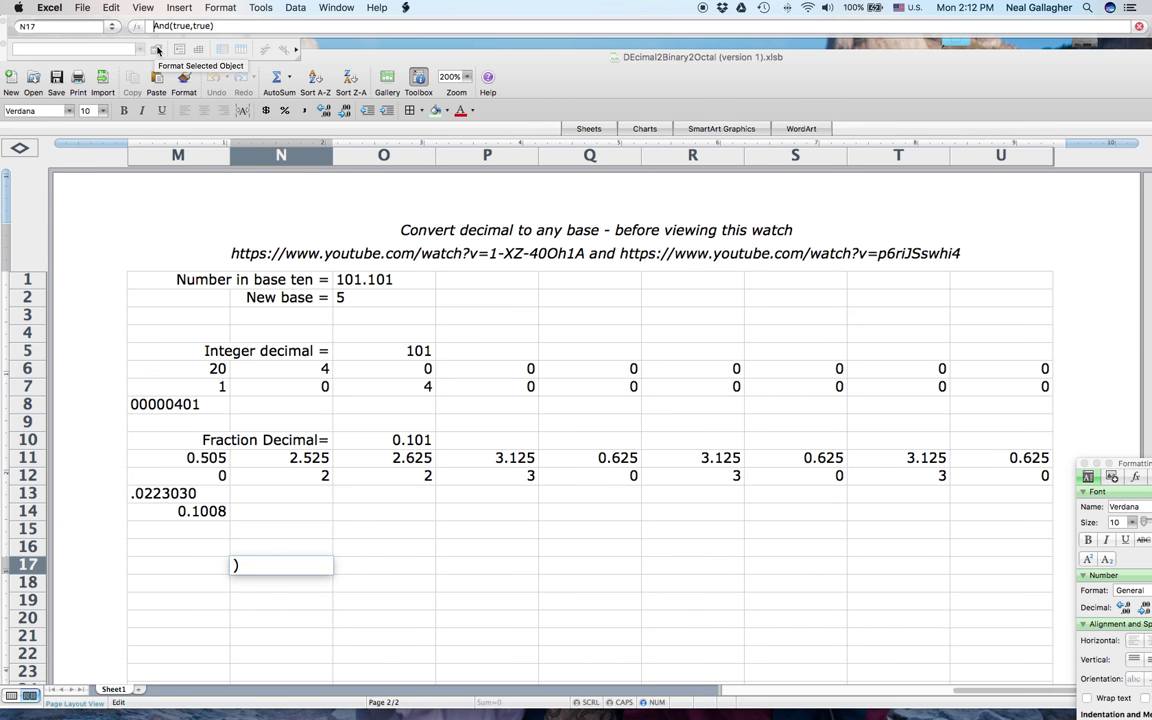
key("Home")
type("=")
key("Return")
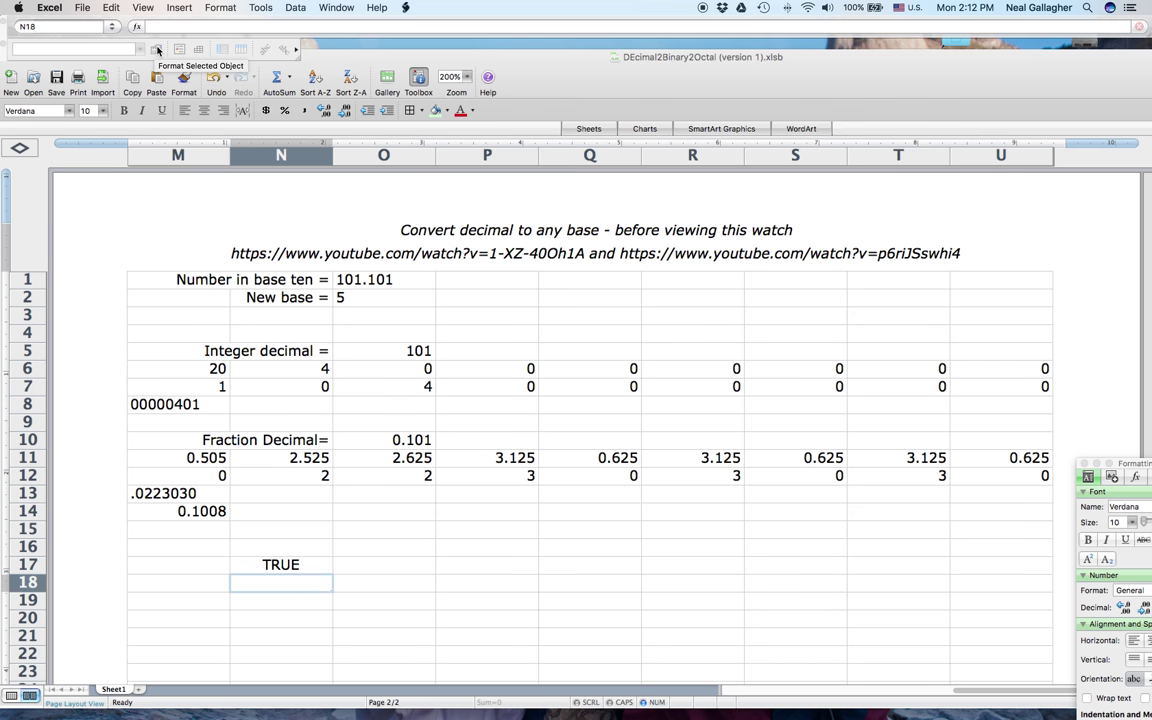
Step: Replace the second argument in N17 with FALSE, making the formula =AND(TRUE,FALSE)
left_click(297, 566)
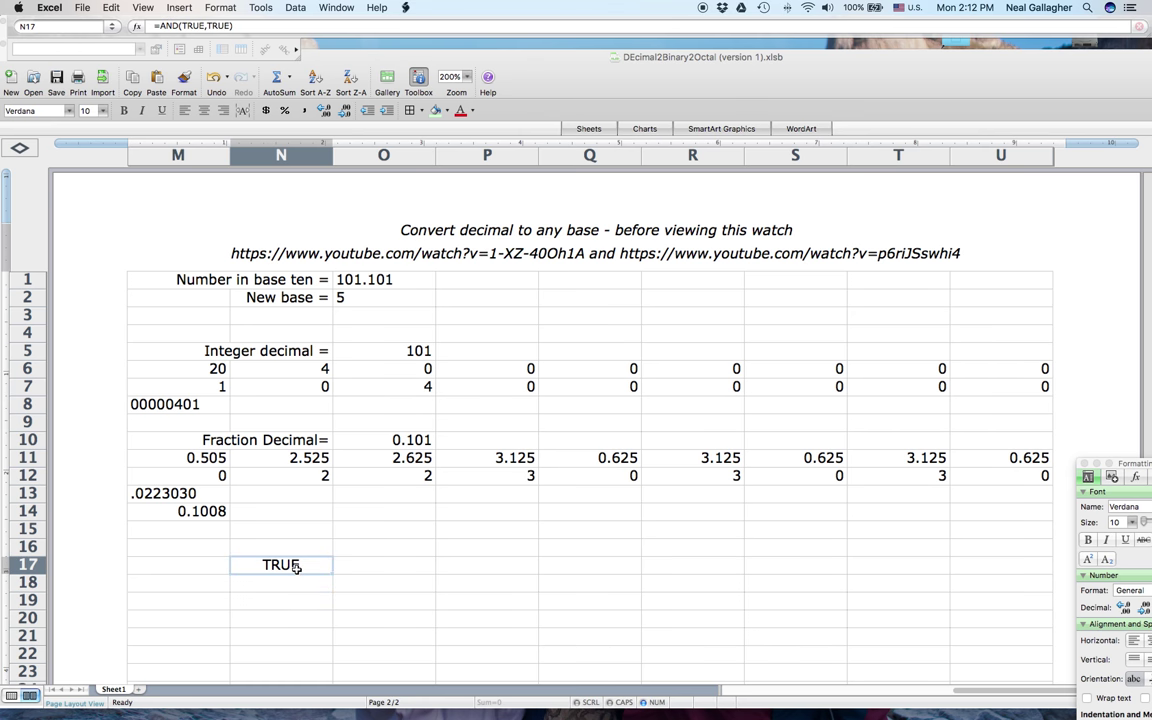
left_click(231, 26)
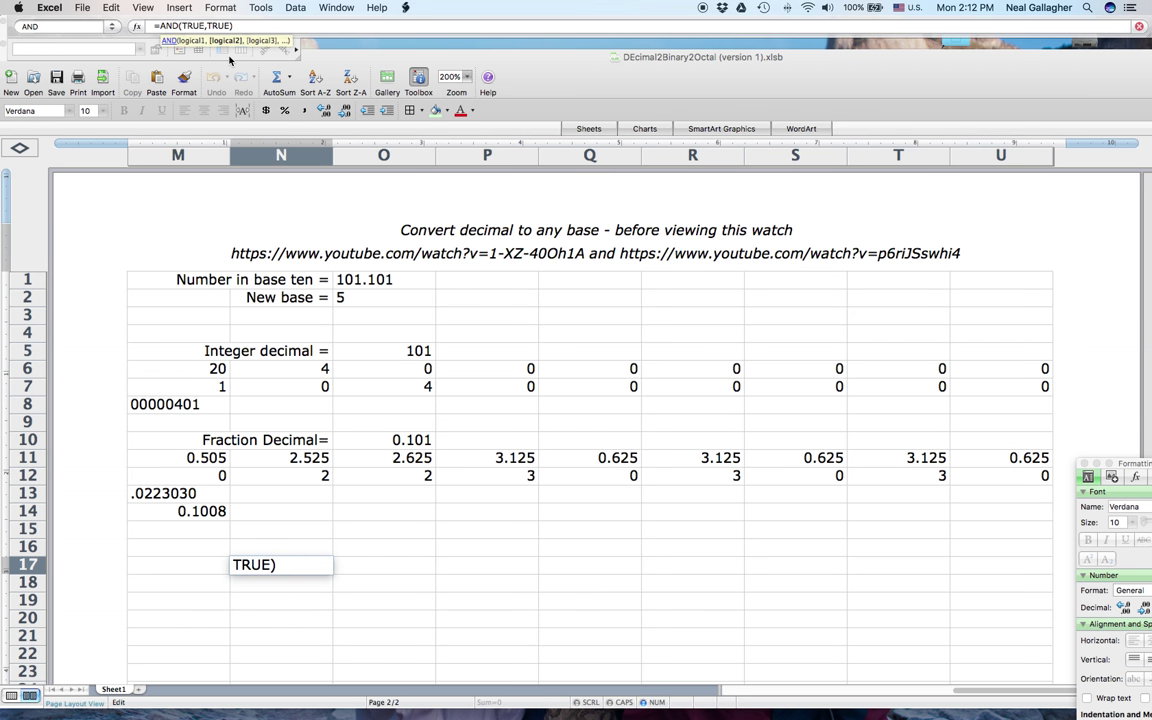
key("BackSpace")
key("BackSpace")
key("BackSpace")
key("BackSpace")
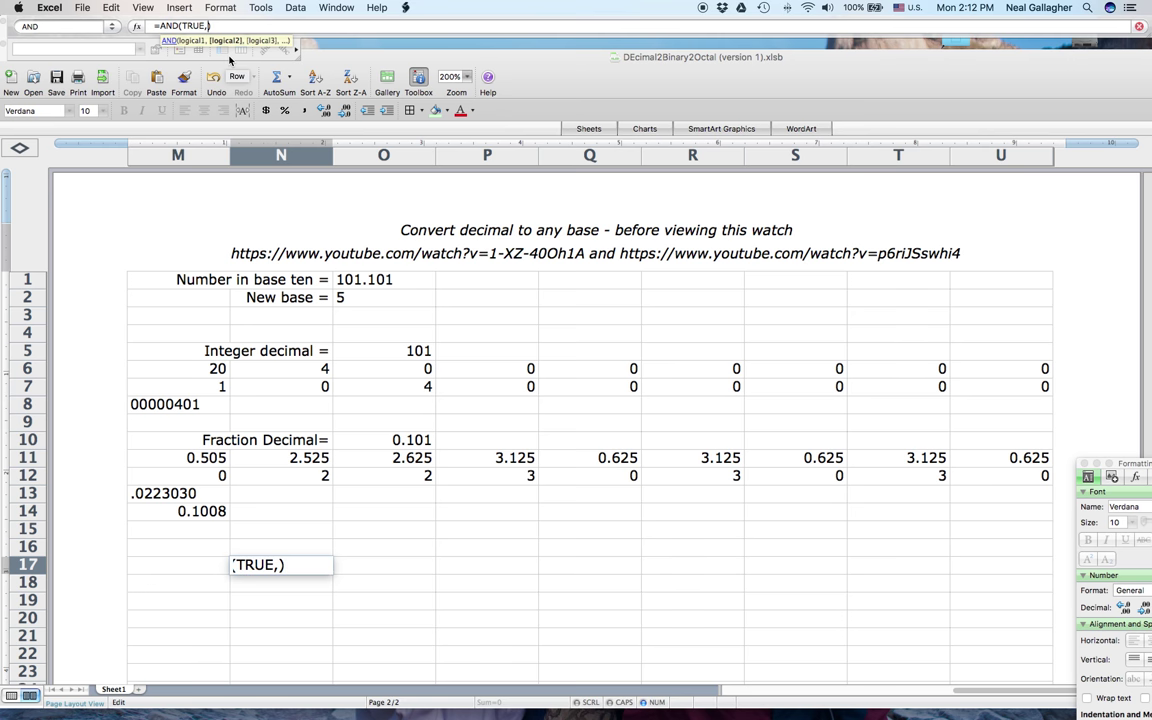
type("False")
key("Return")
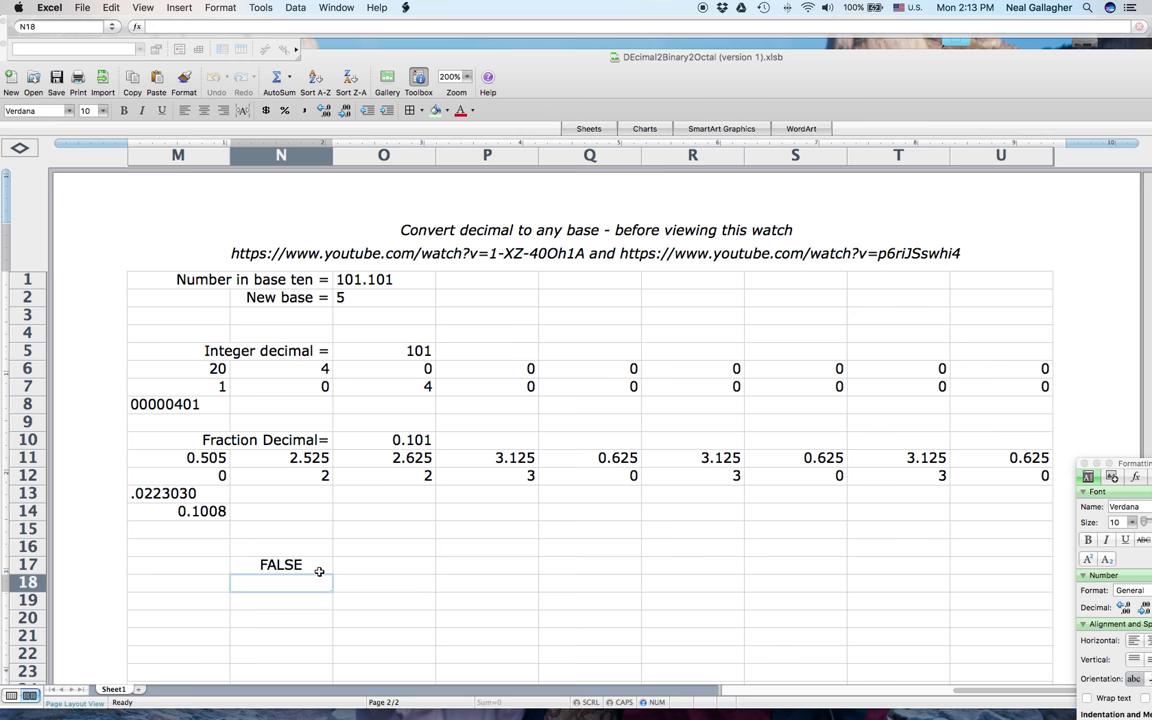
Step: Wrap the AND function in N17 in an IF so that it serves as the logical test
left_click(589, 372)
left_click(592, 388)
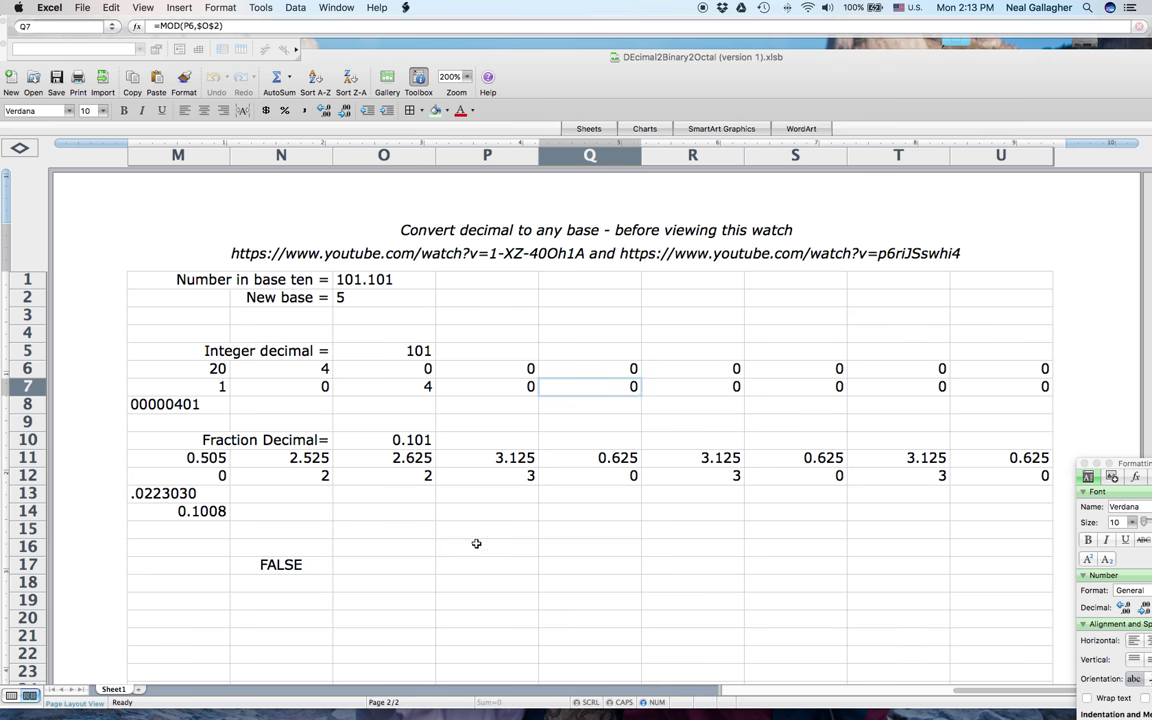
left_click(266, 565)
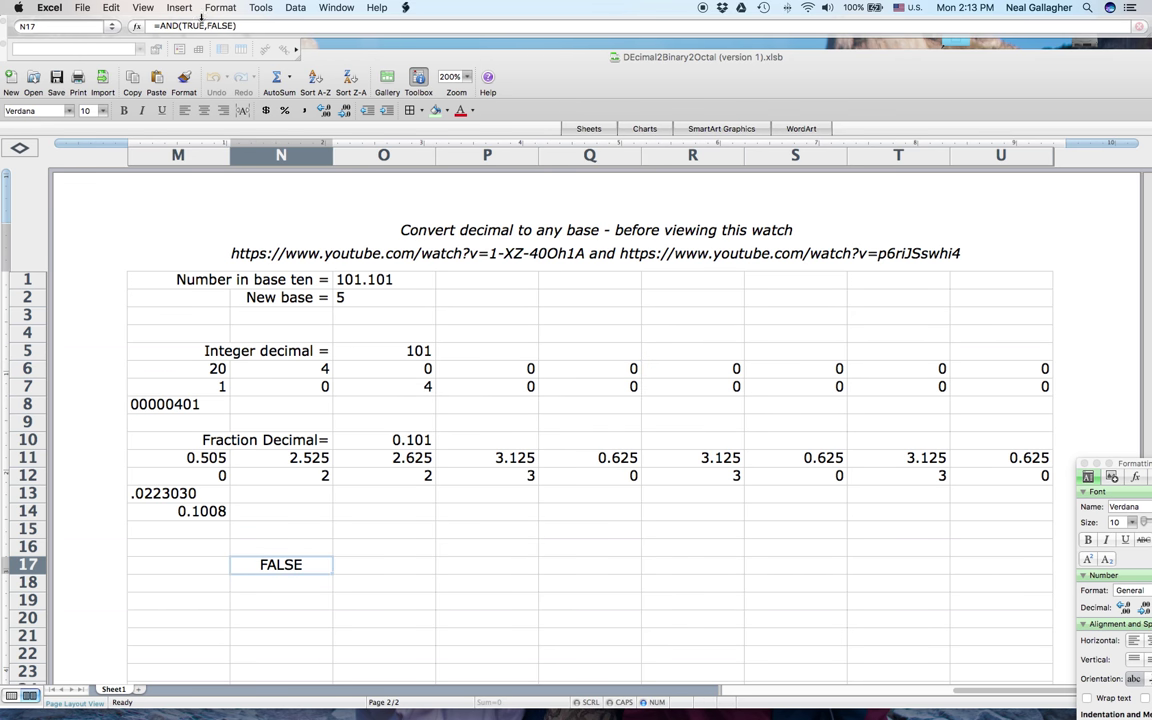
left_click(158, 27)
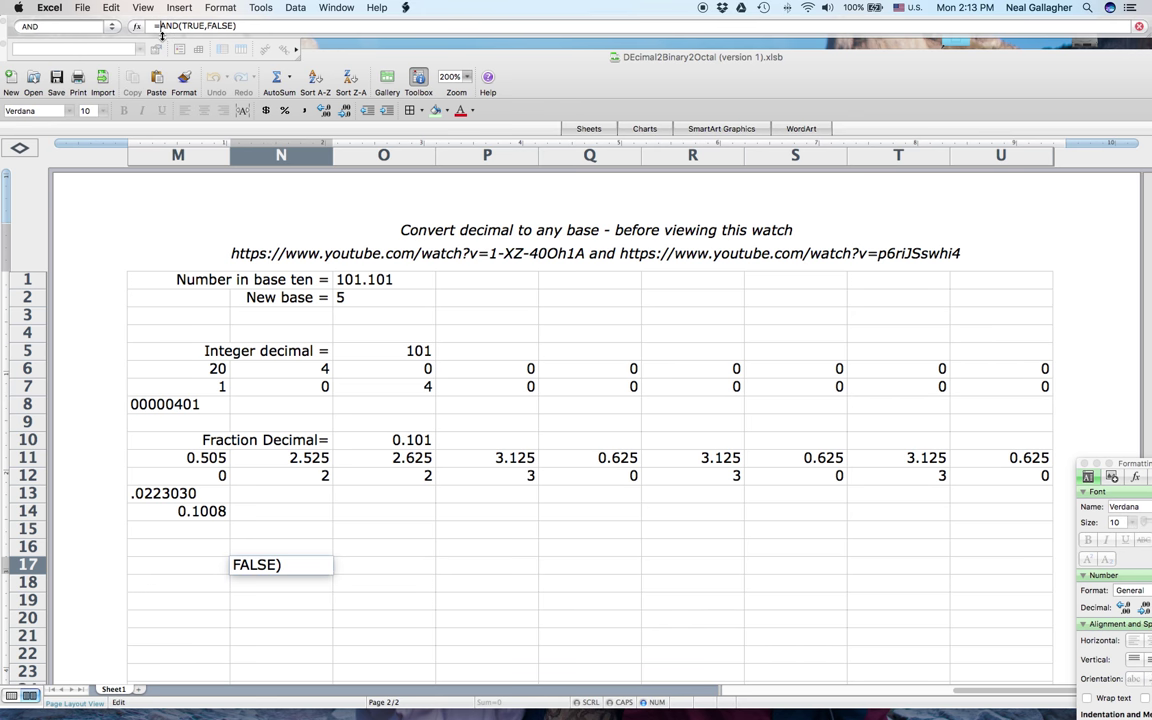
type("if")
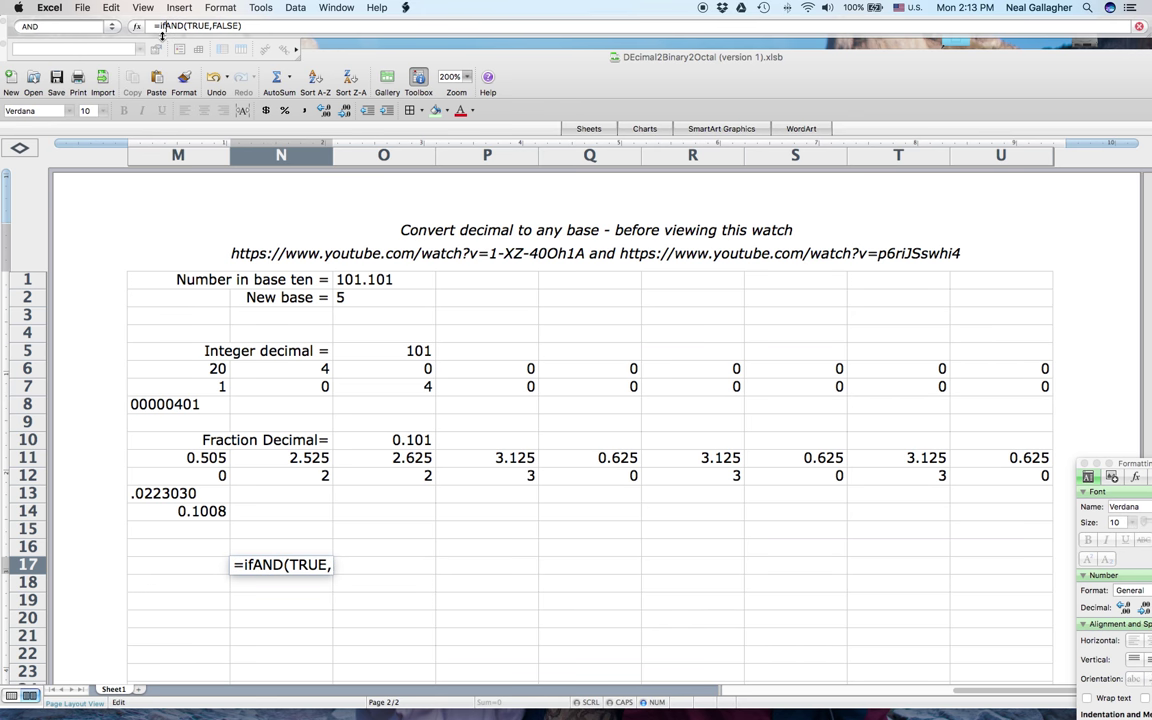
type("(")
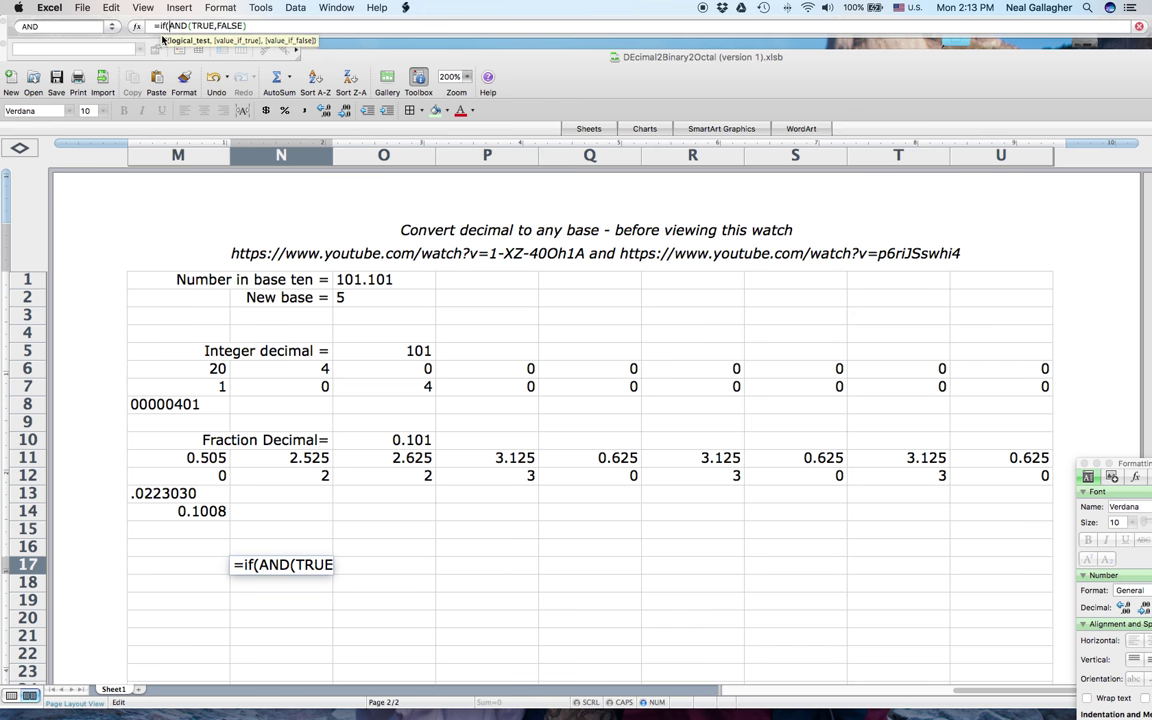
left_click(254, 27)
type(",")
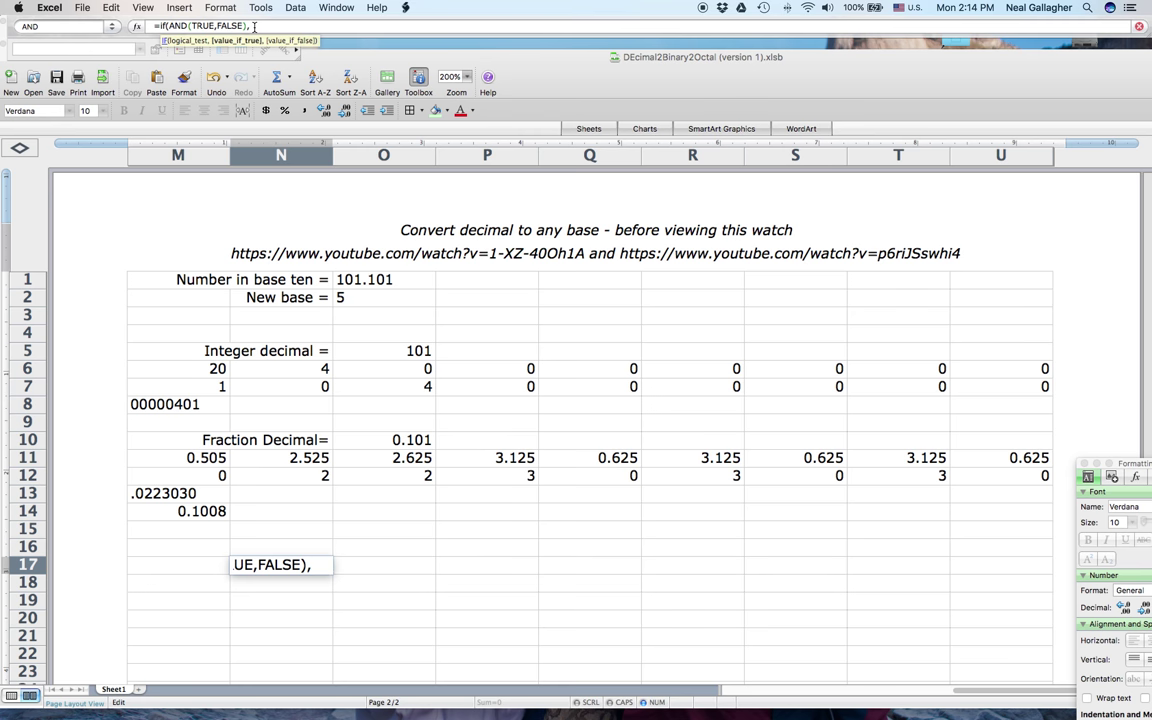
Step: Complete the IF in N17 with 1 as the true result and 0 as the false result, making =IF(AND(TRUE,FALSE),1,0)
type(",")
left_click(265, 44)
type("1 ,")
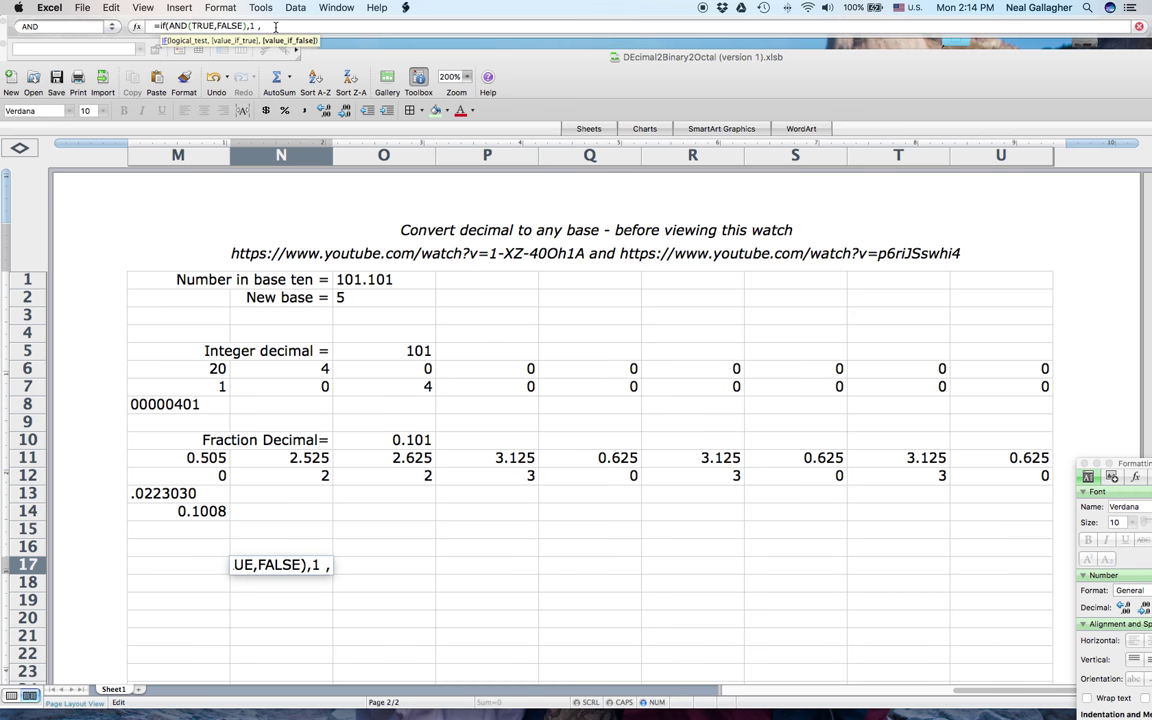
type(")")
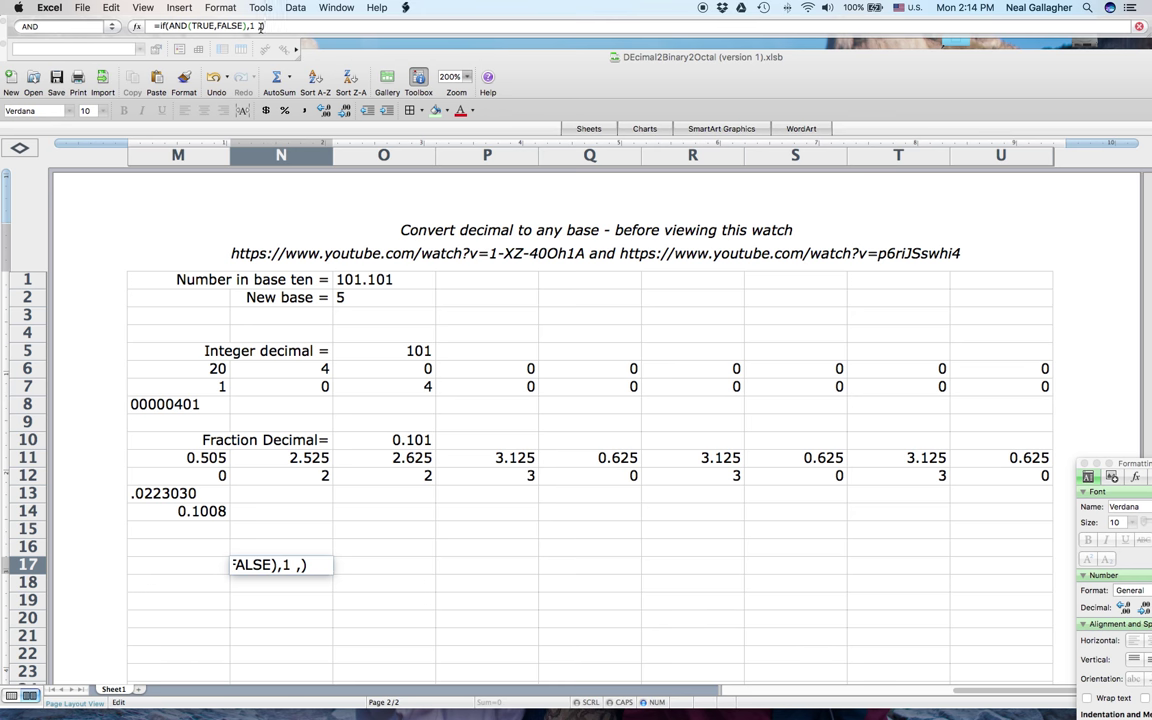
left_click(261, 27)
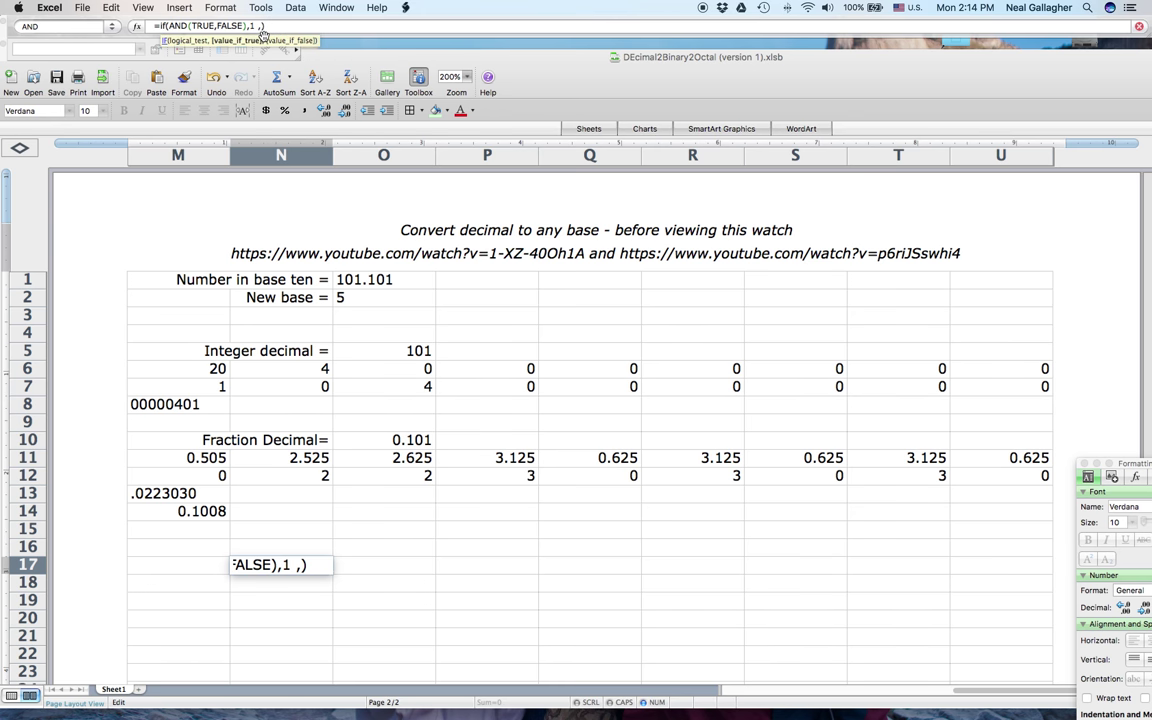
left_click(265, 40)
type("0")
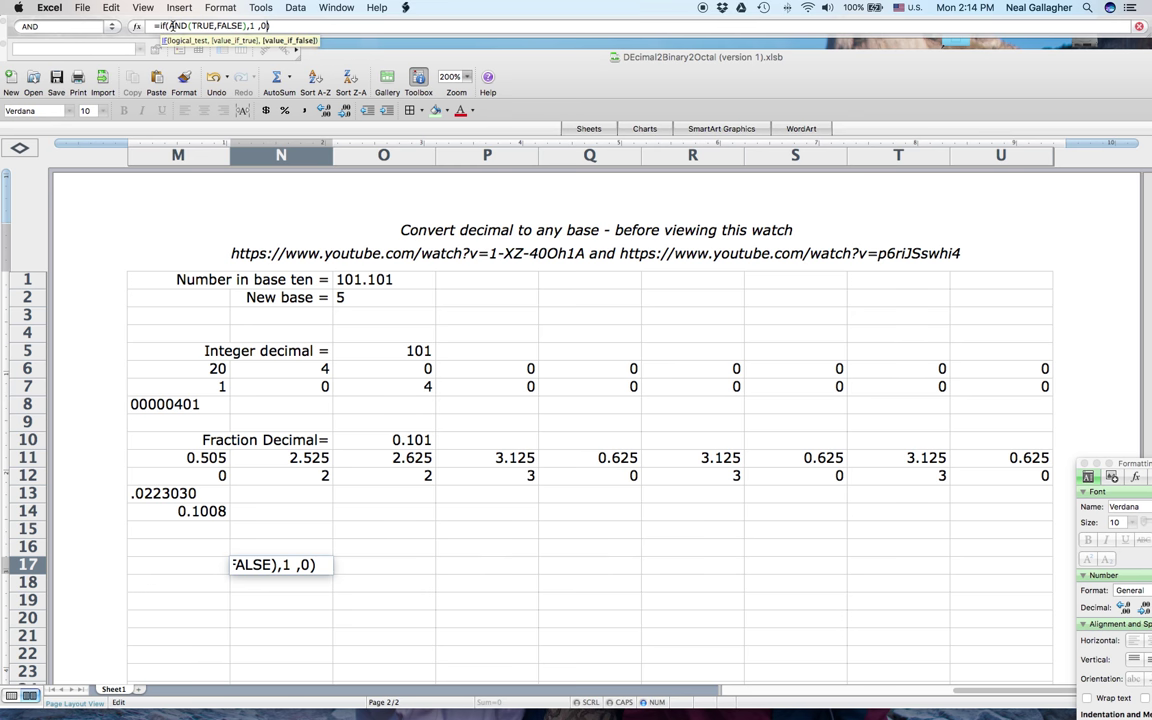
left_click(277, 26)
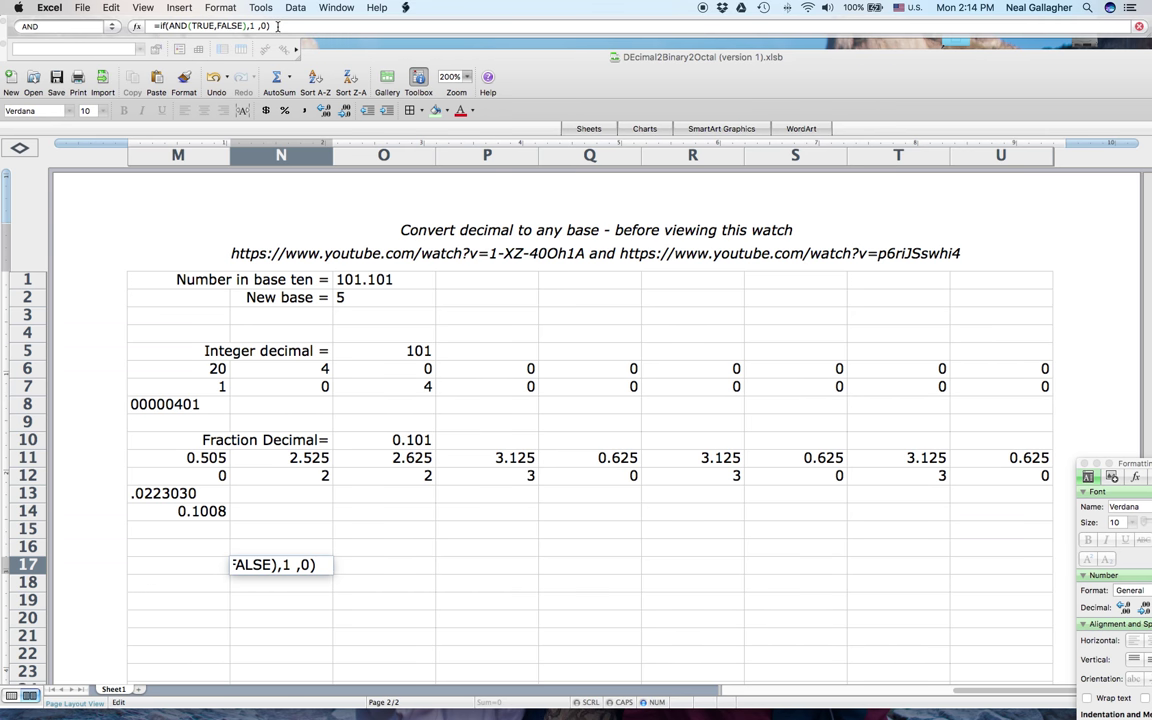
key("Return")
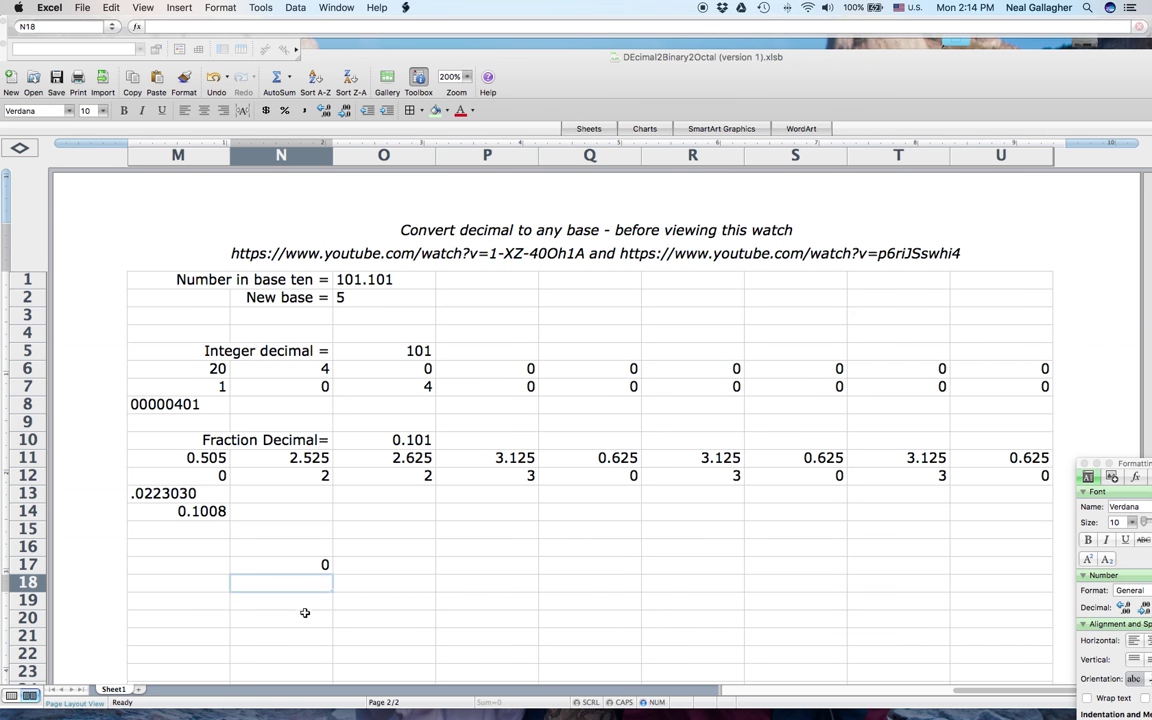
Step: Replace FALSE in the N17 condition with TRUE, making the formula =IF(AND(TRUE,TRUE),1,0)
left_click(312, 566)
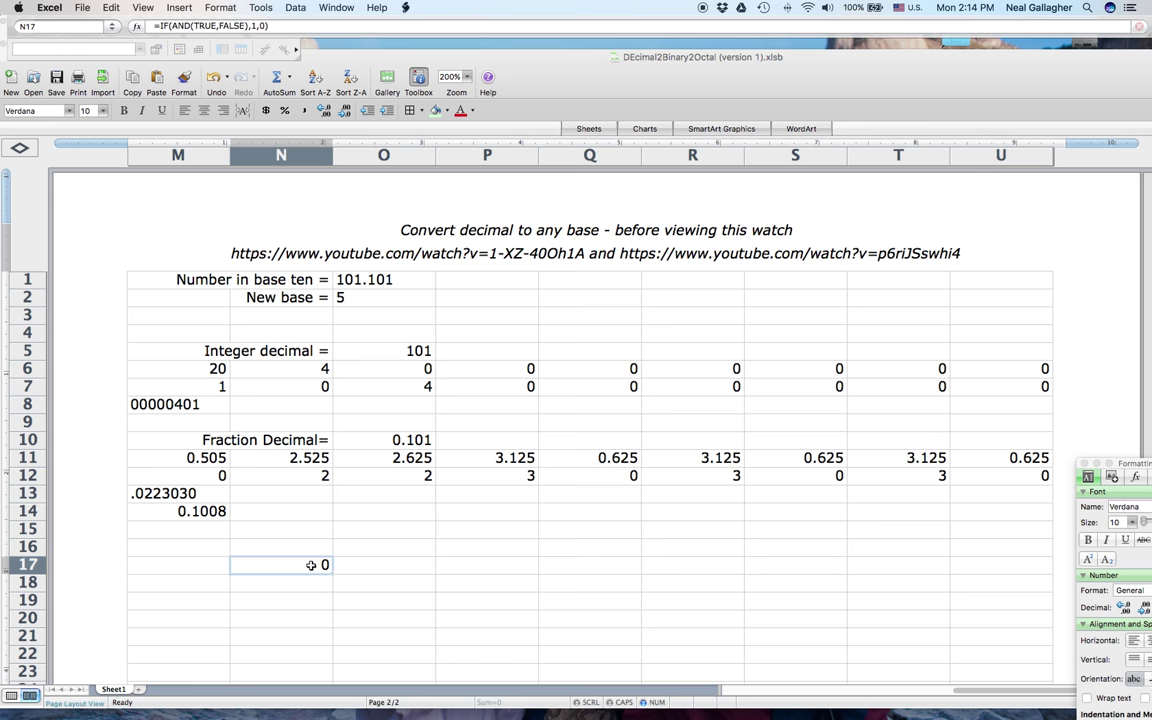
left_click(247, 26)
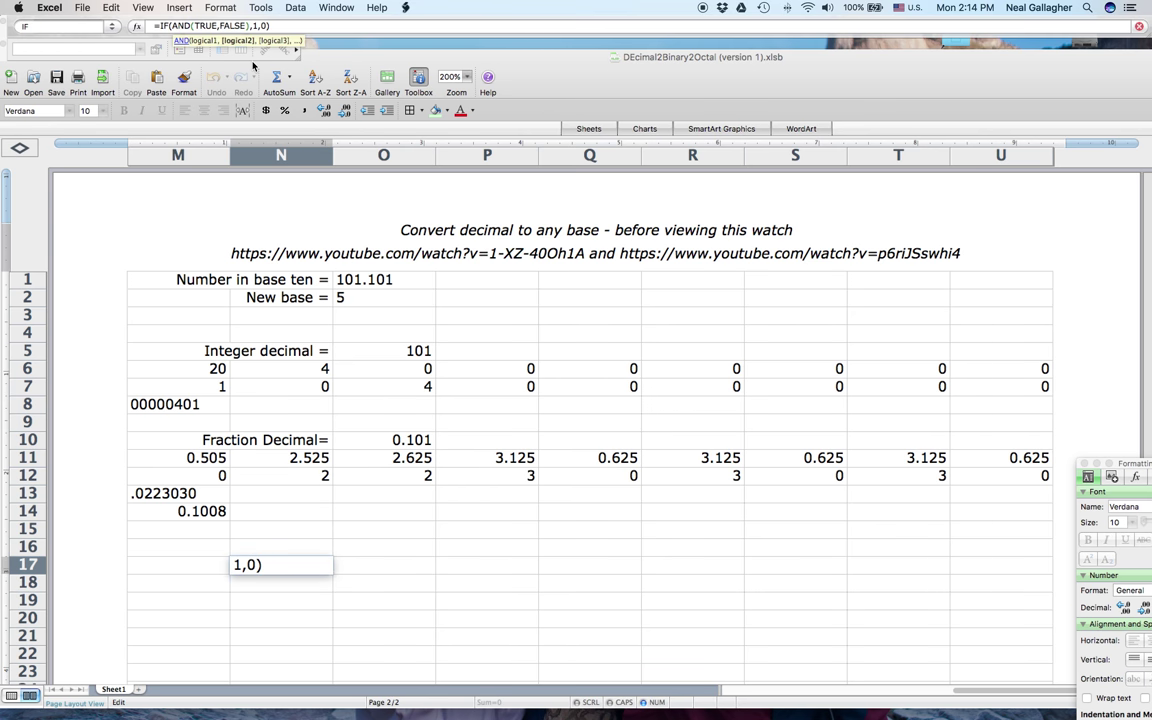
key("BackSpace")
key("BackSpace")
key("BackSpace")
key("BackSpace")
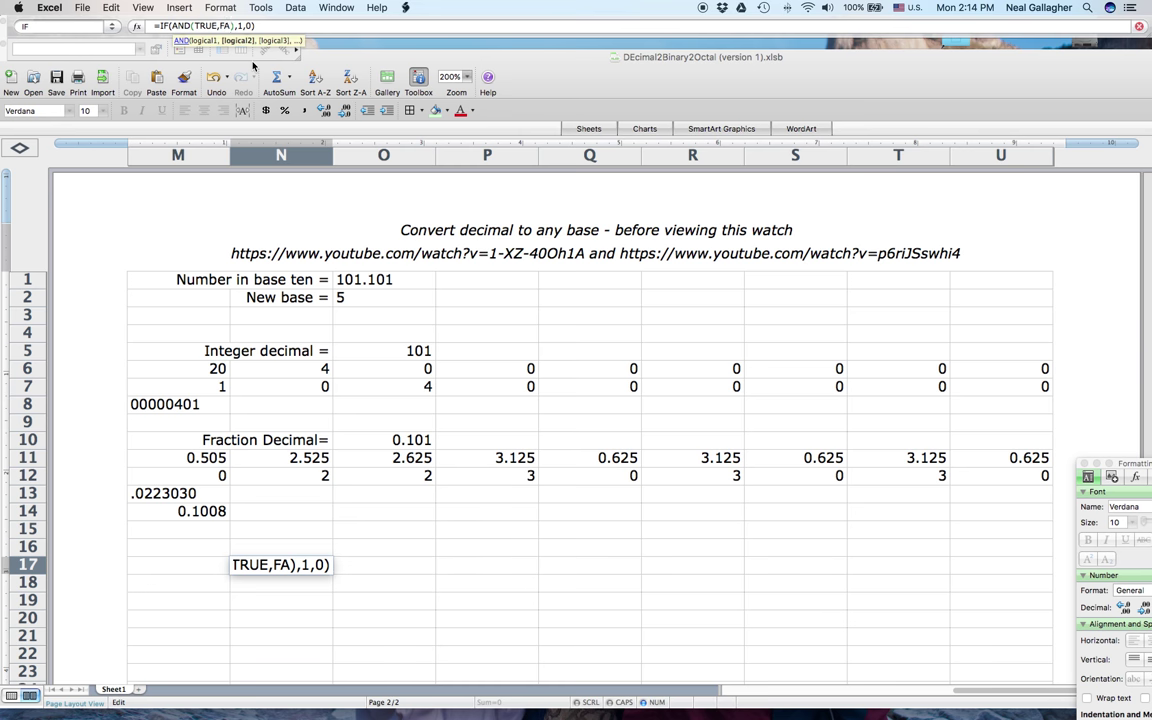
key("BackSpace")
type("T")
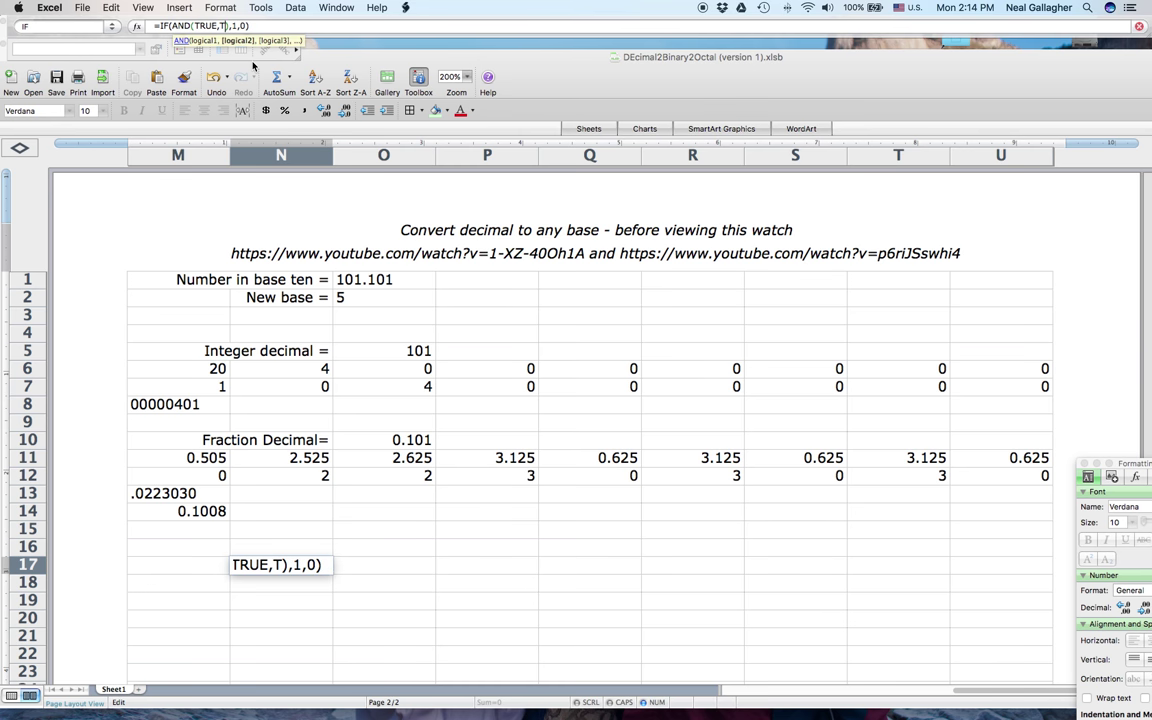
type("rue")
key("Return")
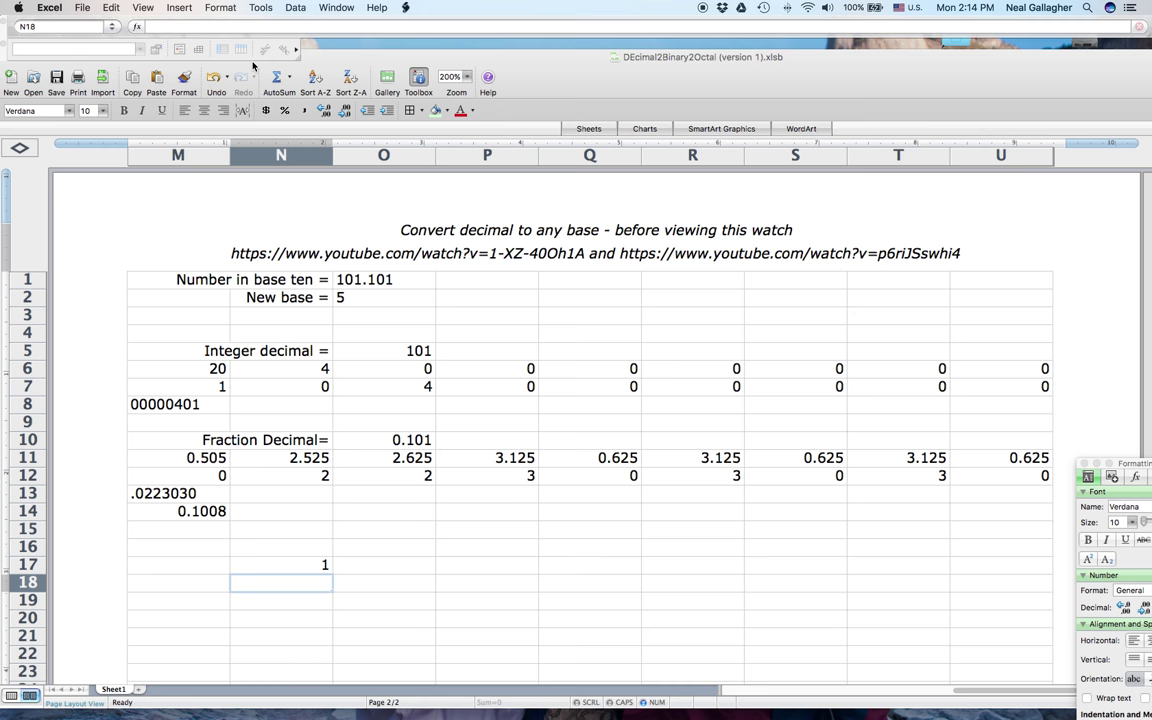
Step: Replace the first TRUE argument of the AND function in N17 with the condition o6=0
left_click(300, 567)
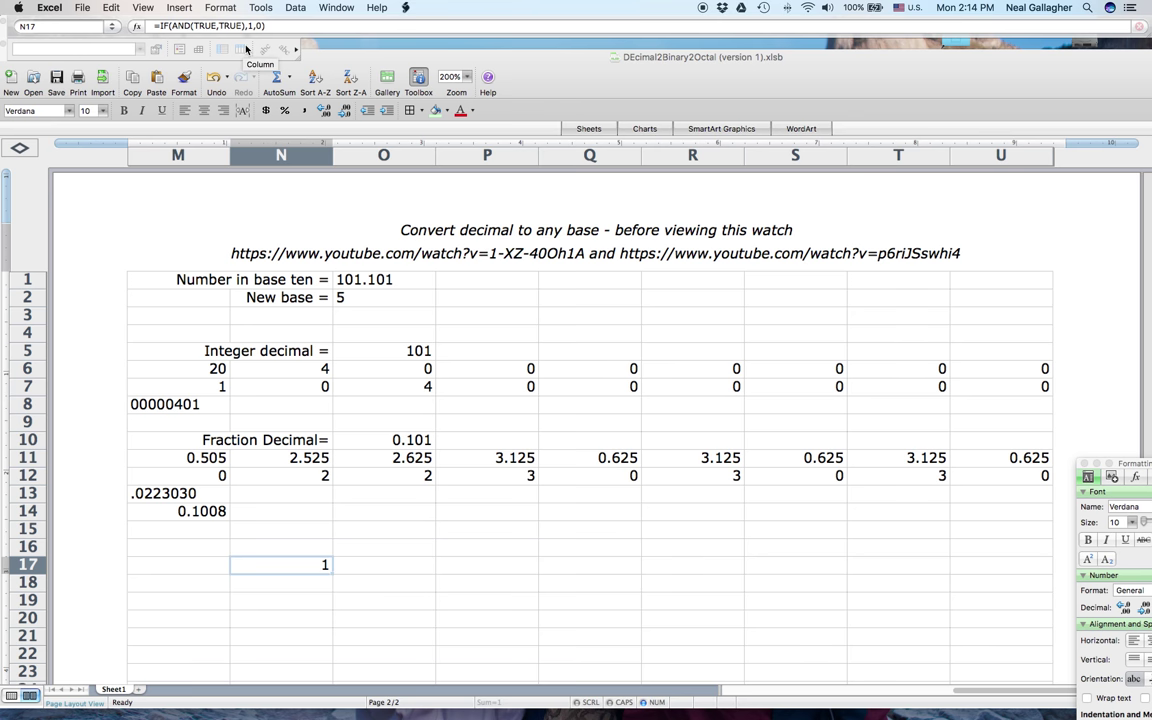
double_click(280, 570)
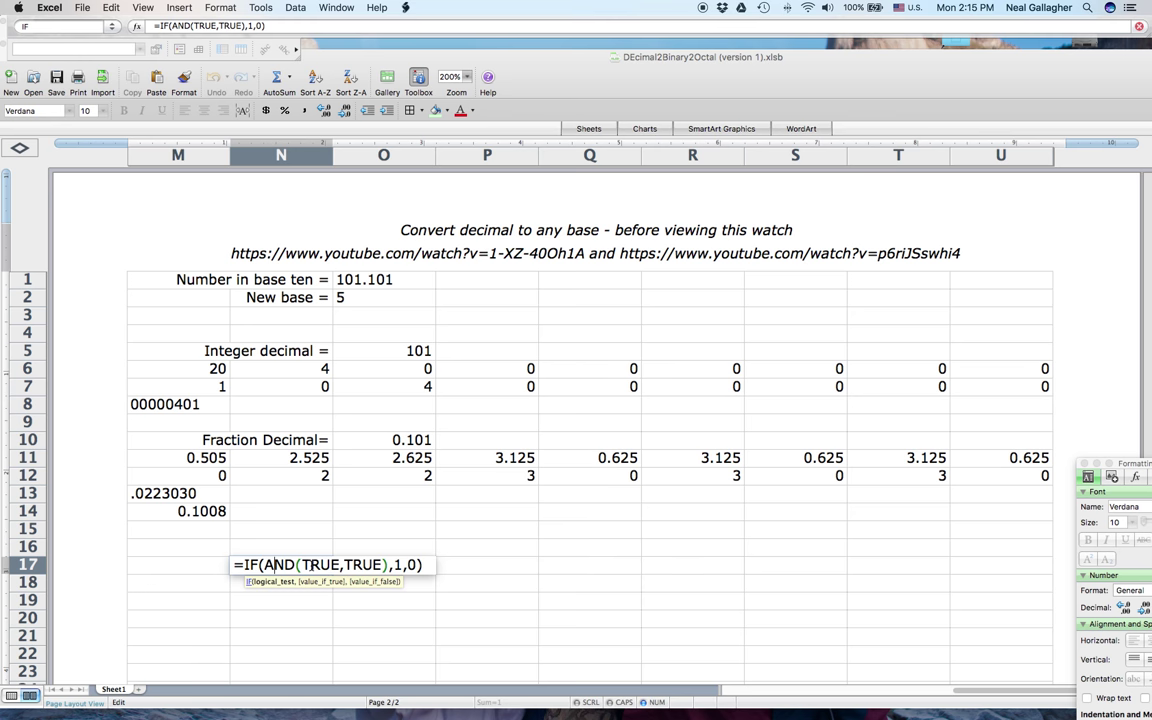
left_click(341, 566)
key("BackSpace")
key("BackSpace")
key("BackSpace")
key("BackSpace")
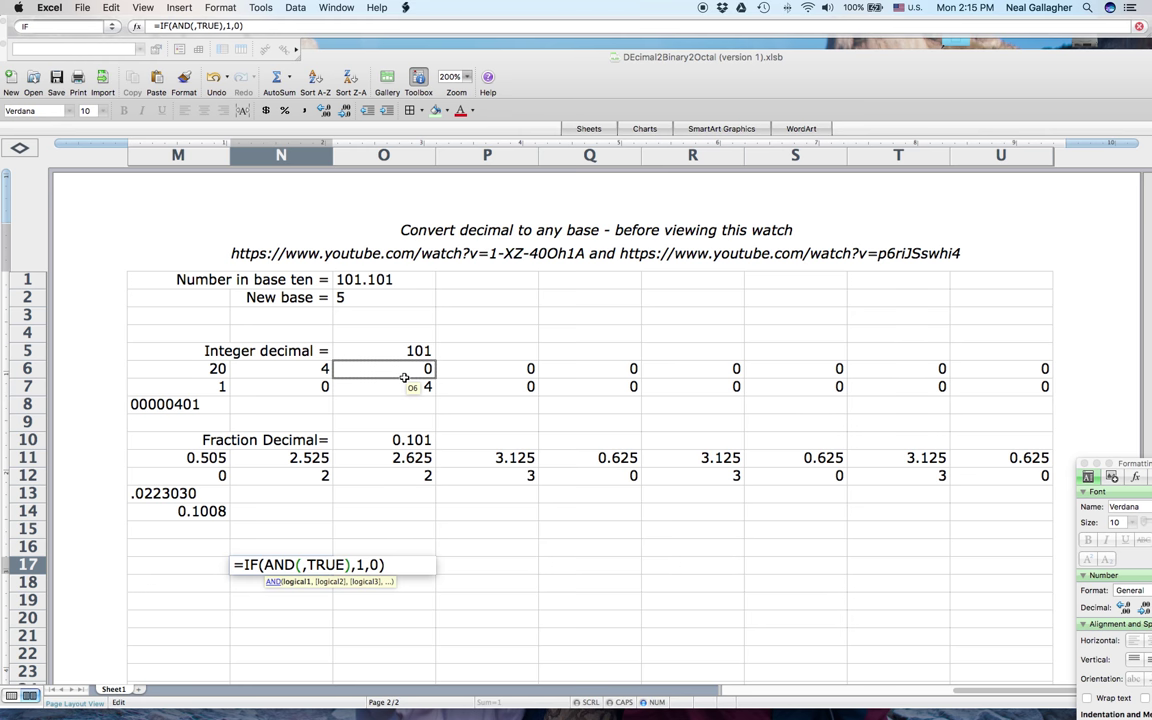
type("o")
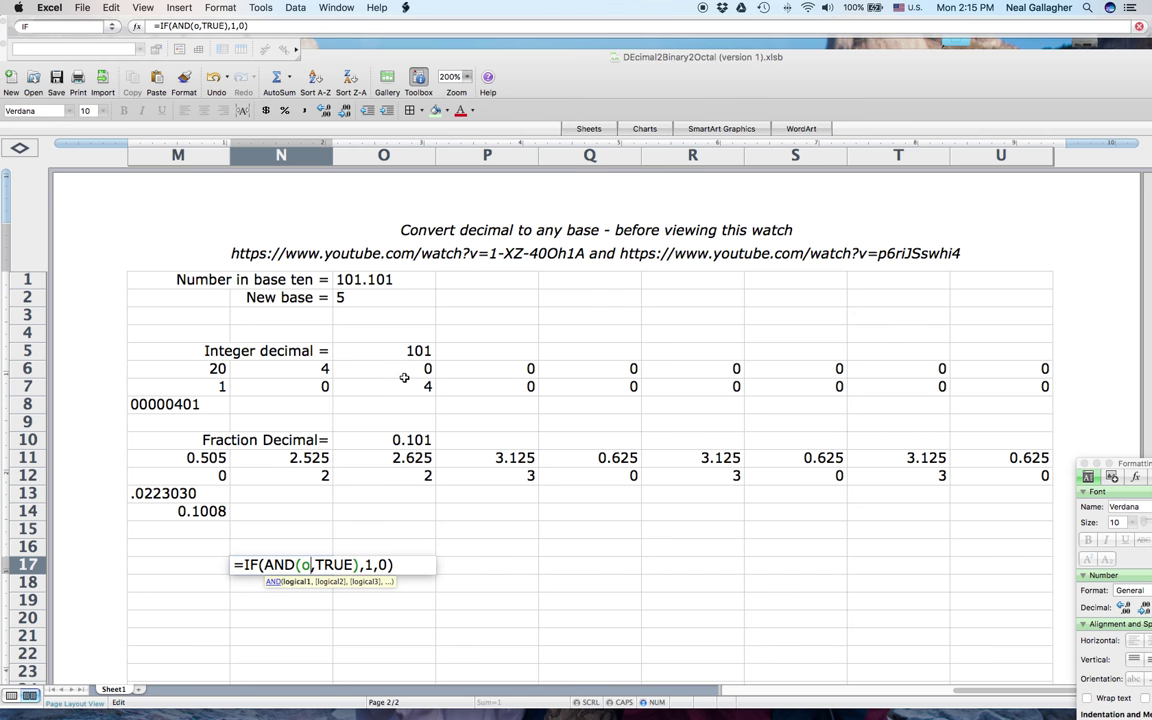
type("6=")
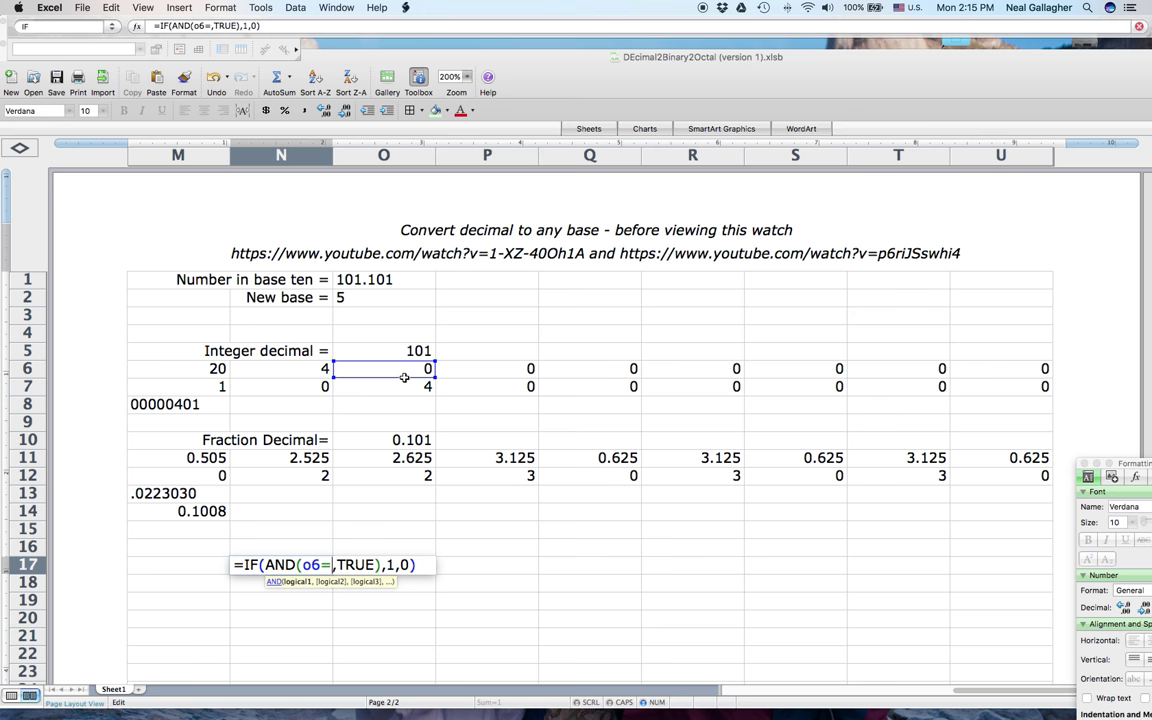
type("0")
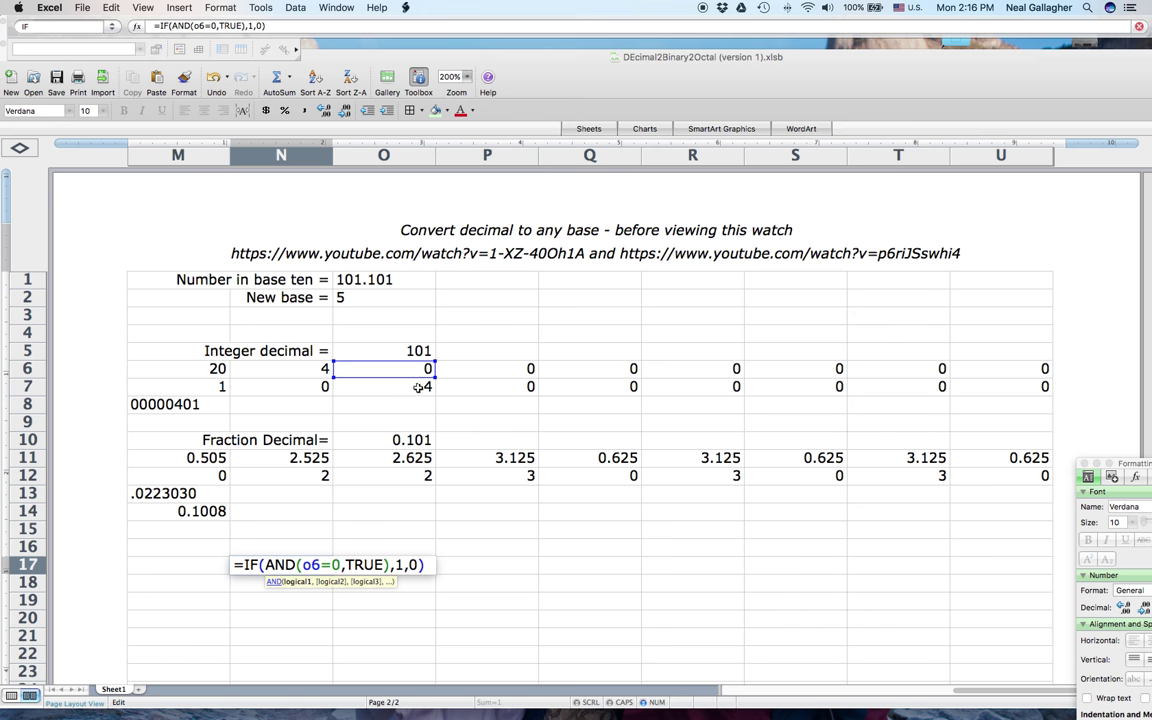
Step: Replace the second AND argument in N17, TRUE, with 07=0
left_click(384, 565)
key("BackSpace")
key("BackSpace")
key("BackSpace")
key("BackSpace")
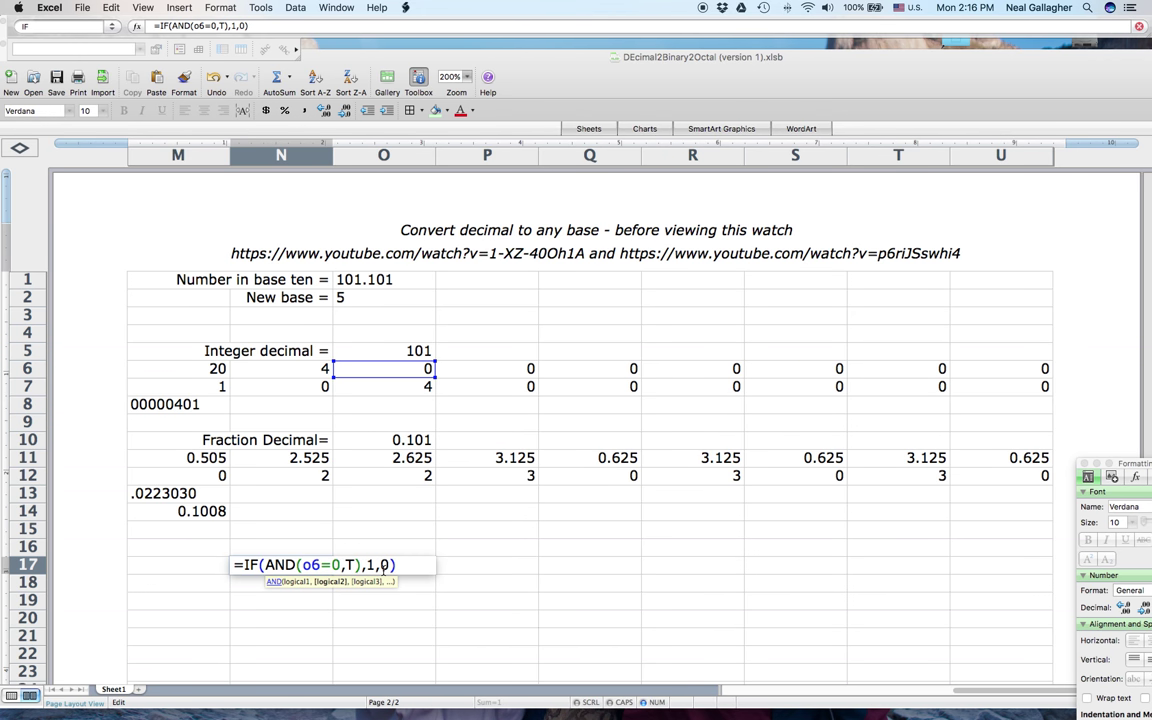
type("07")
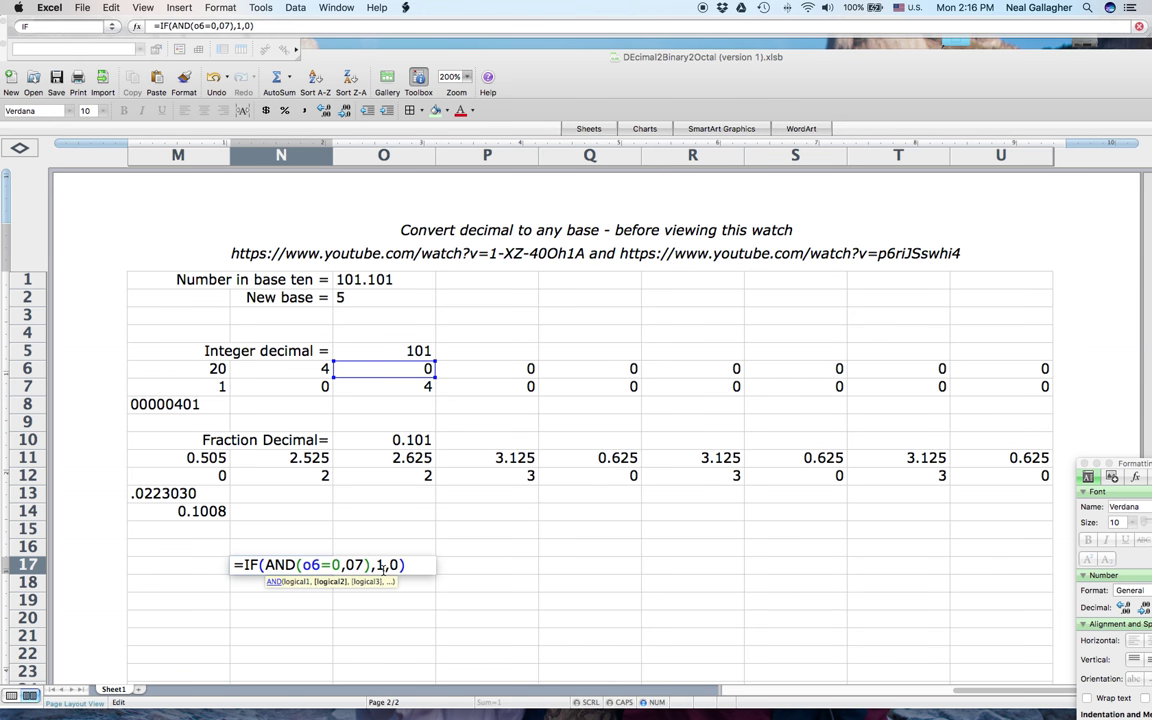
type("=0")
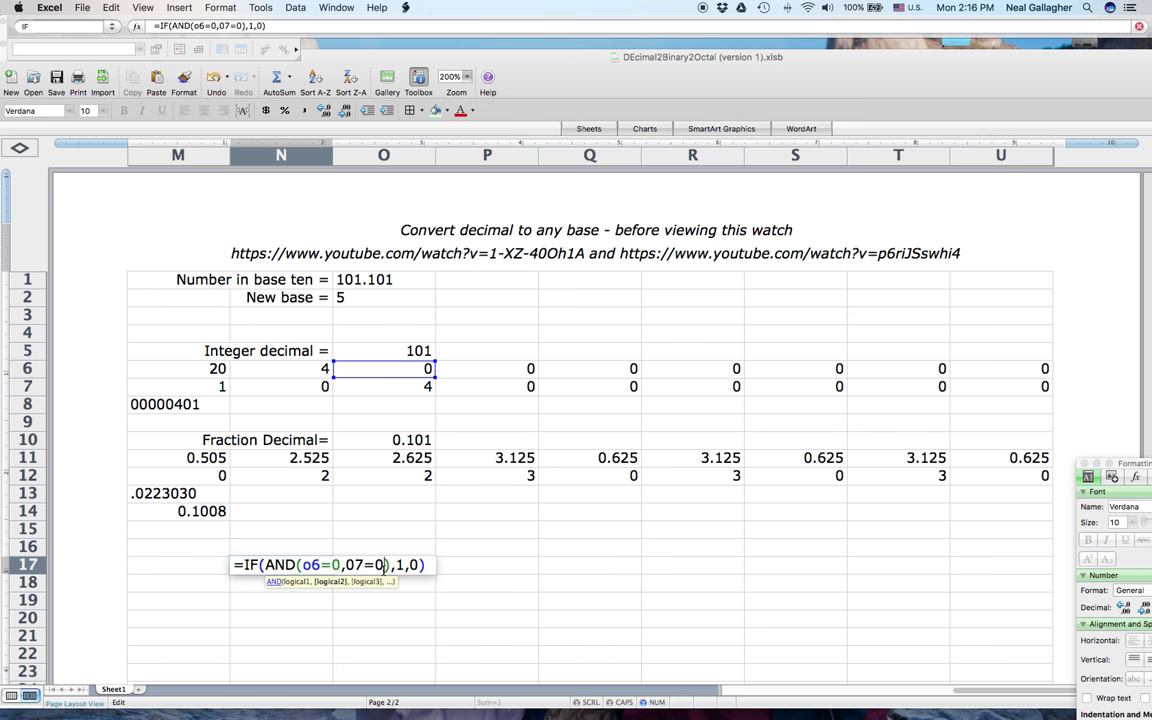
Step: Change the true result of the IF in N17 to an empty string "" and enter the formula
left_click(400, 565)
key("BackSpace")
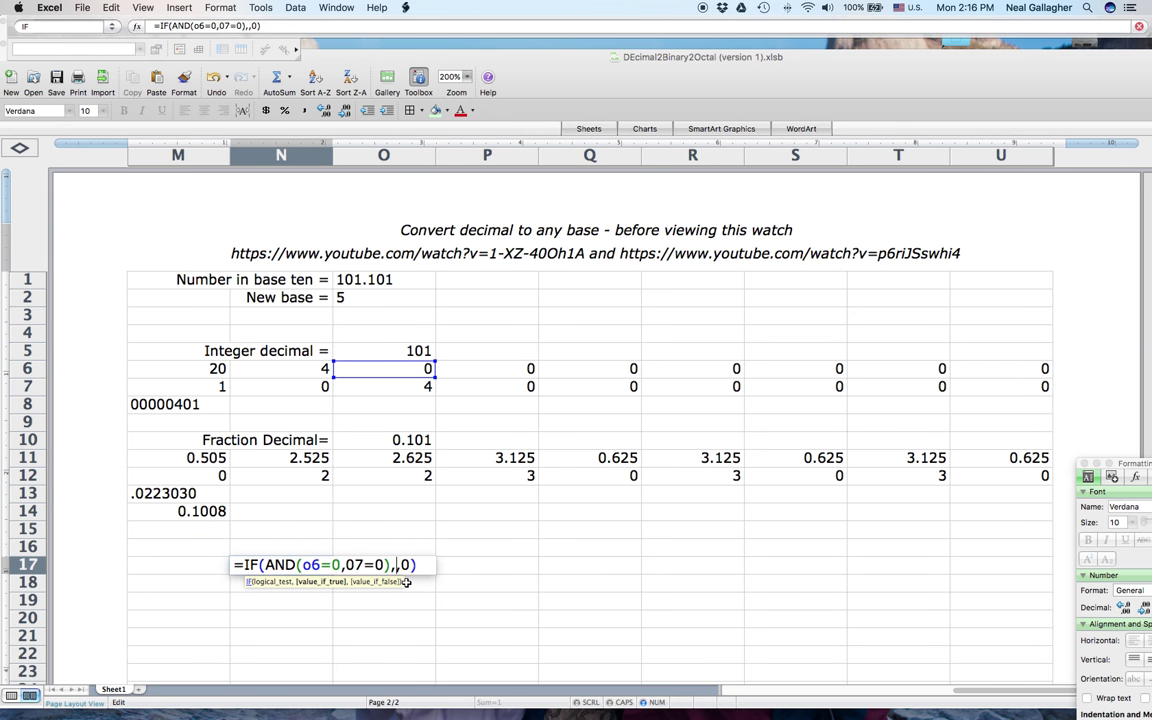
type("\"\"")
key("Return")
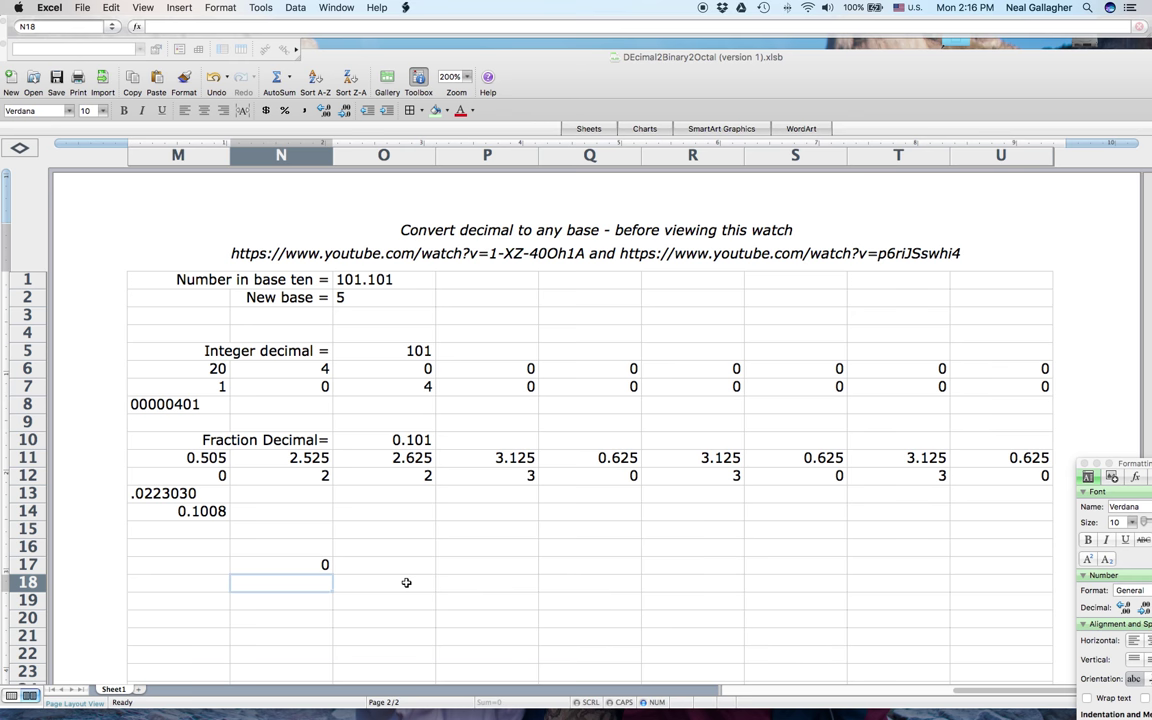
Step: Correct the second condition in N17 to reference cell O7, making the formula =IF(AND(O6=0,O7=0),"",0)
left_click(383, 568)
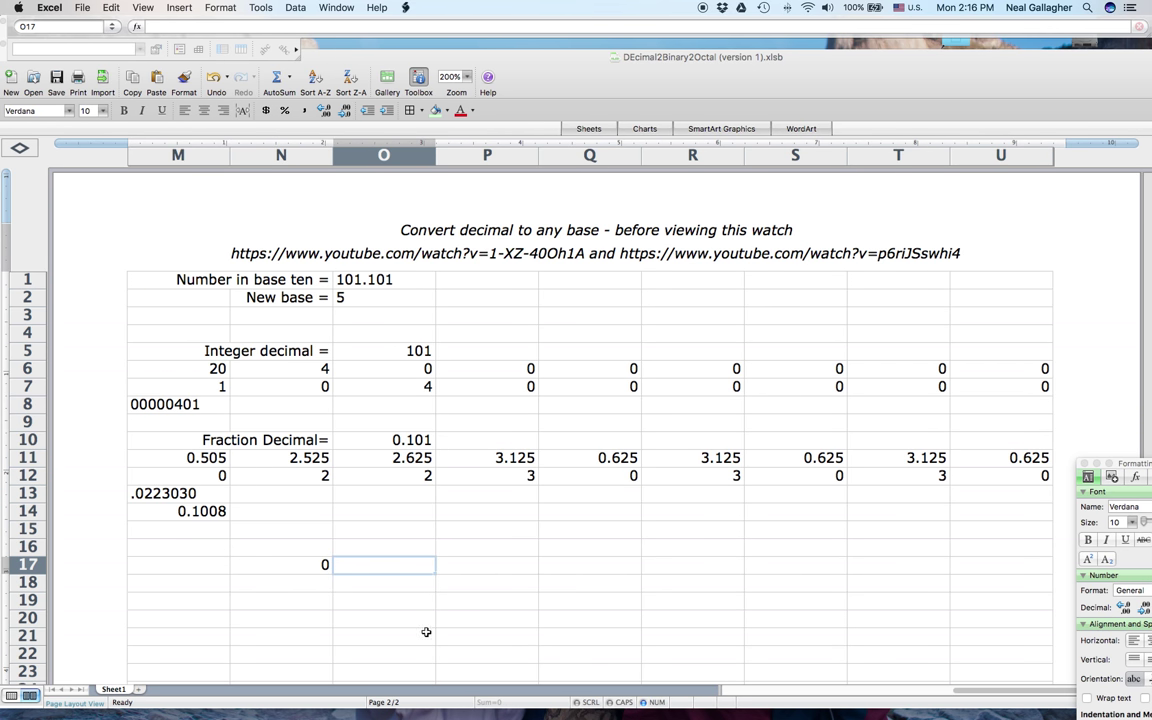
left_click(295, 566)
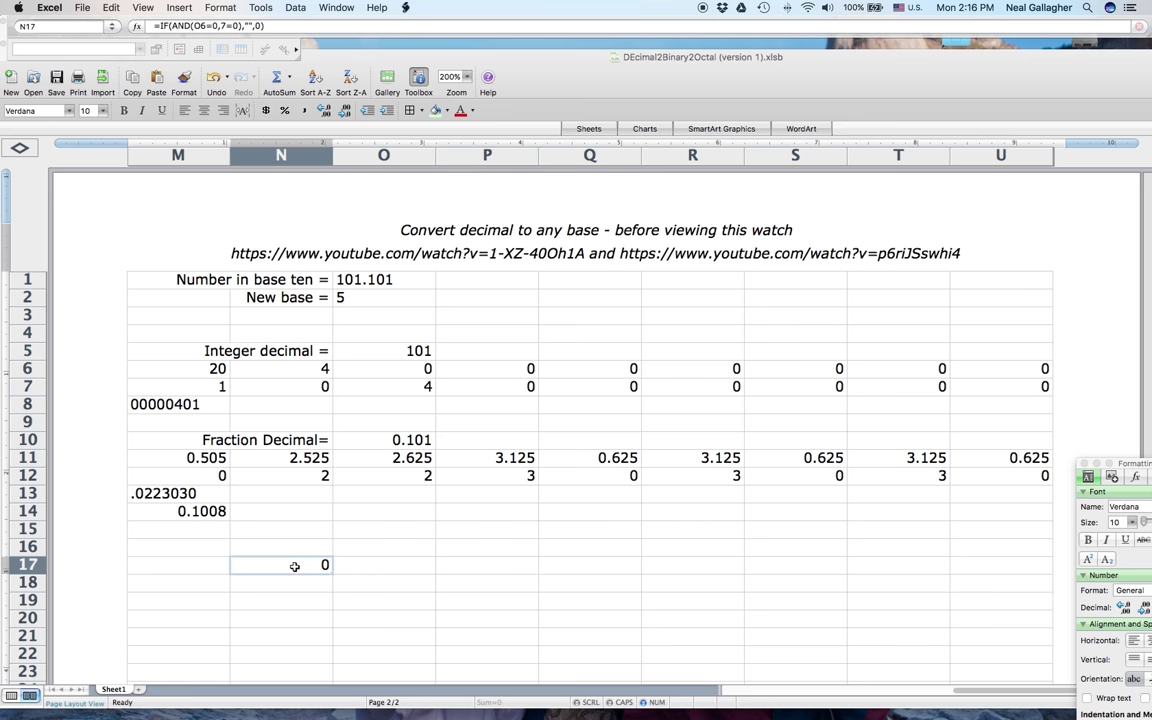
left_click(222, 27)
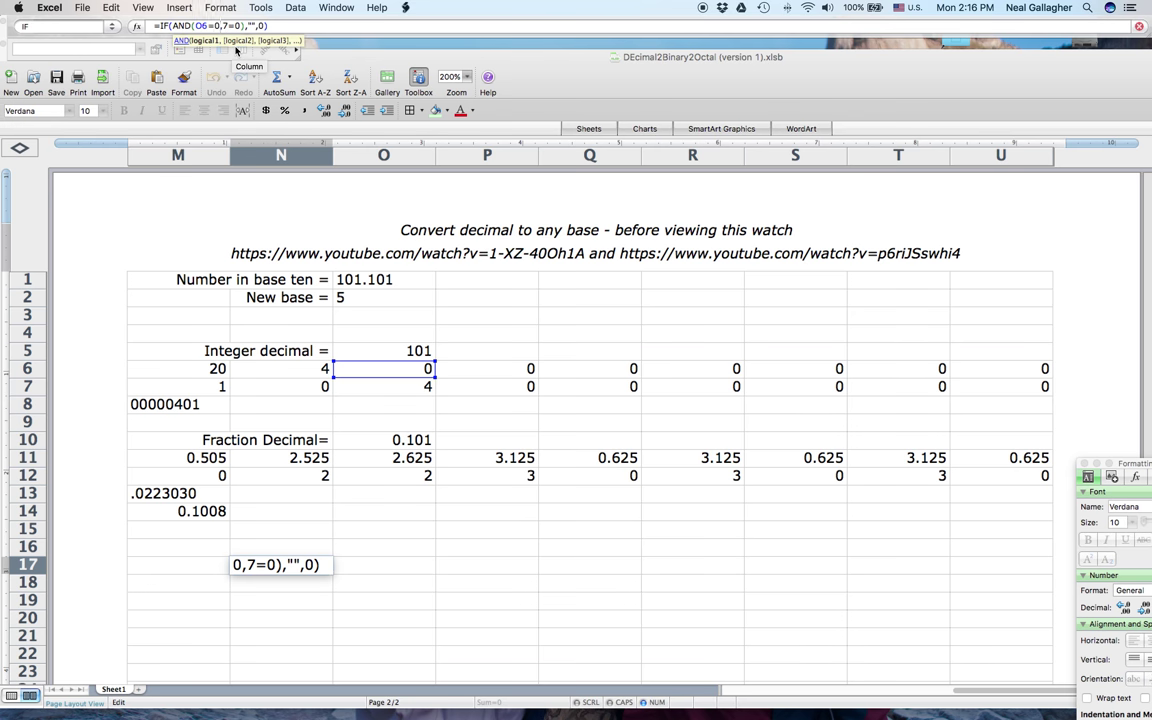
type("o")
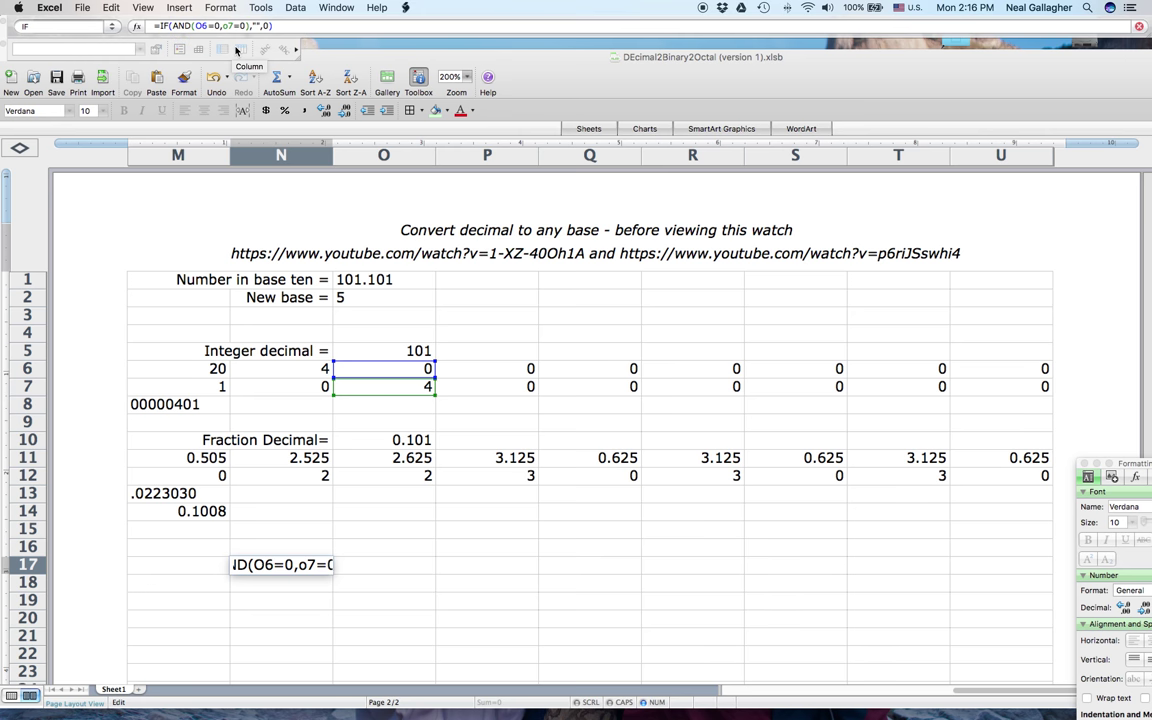
key("Return")
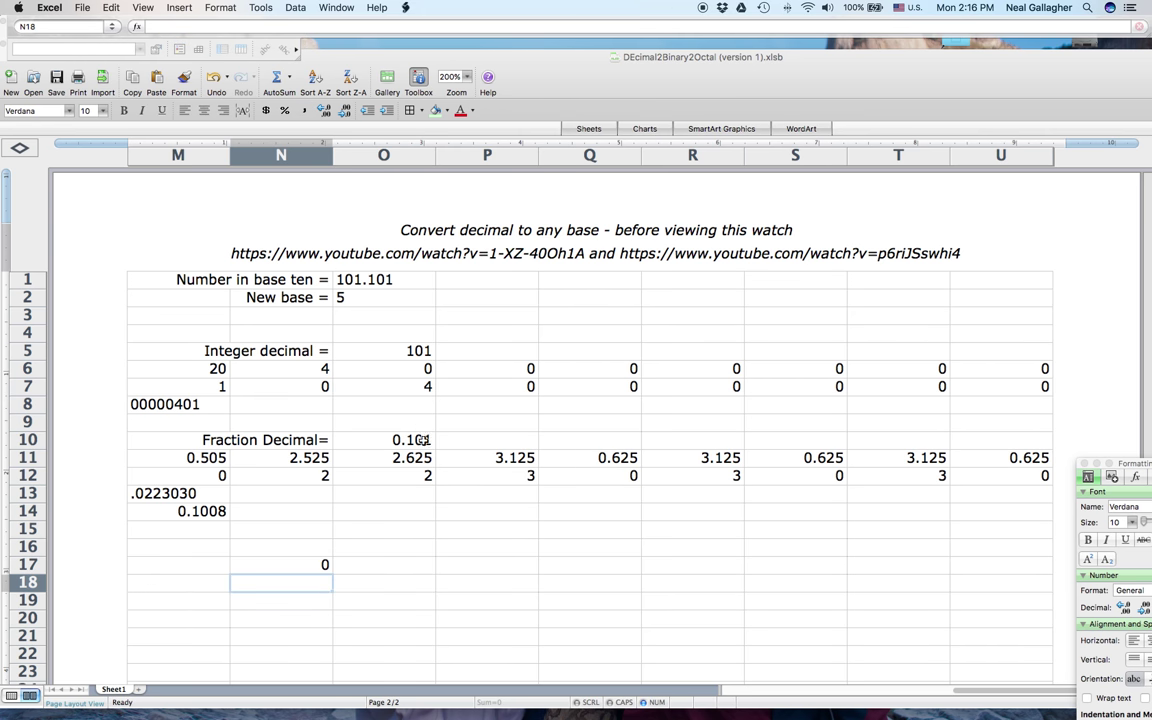
Step: Fill the N17 formula across into O17 and inspect the copied formula's references
left_click(287, 566)
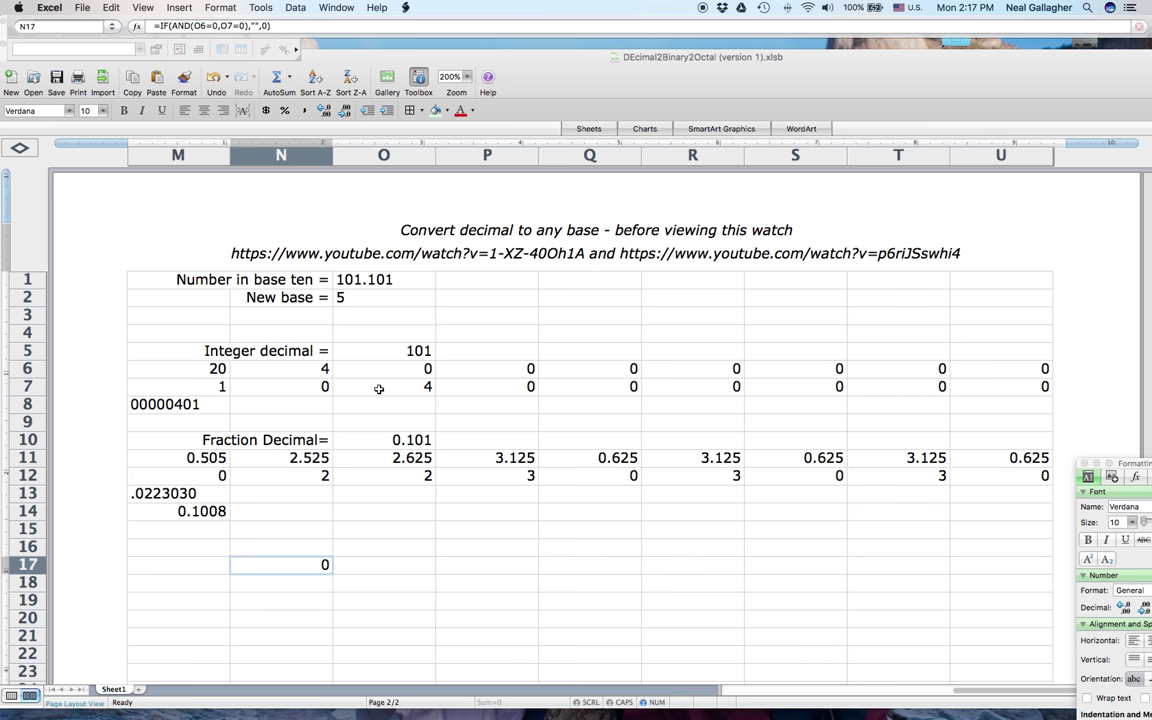
left_click(392, 374)
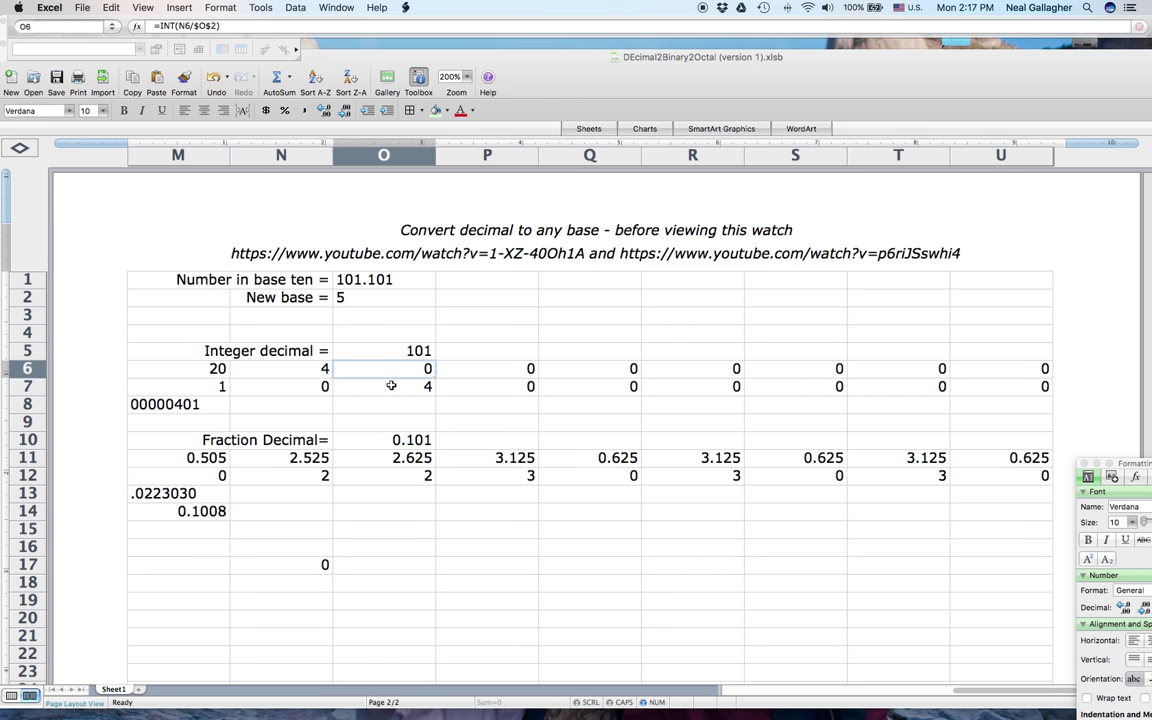
left_click(308, 566)
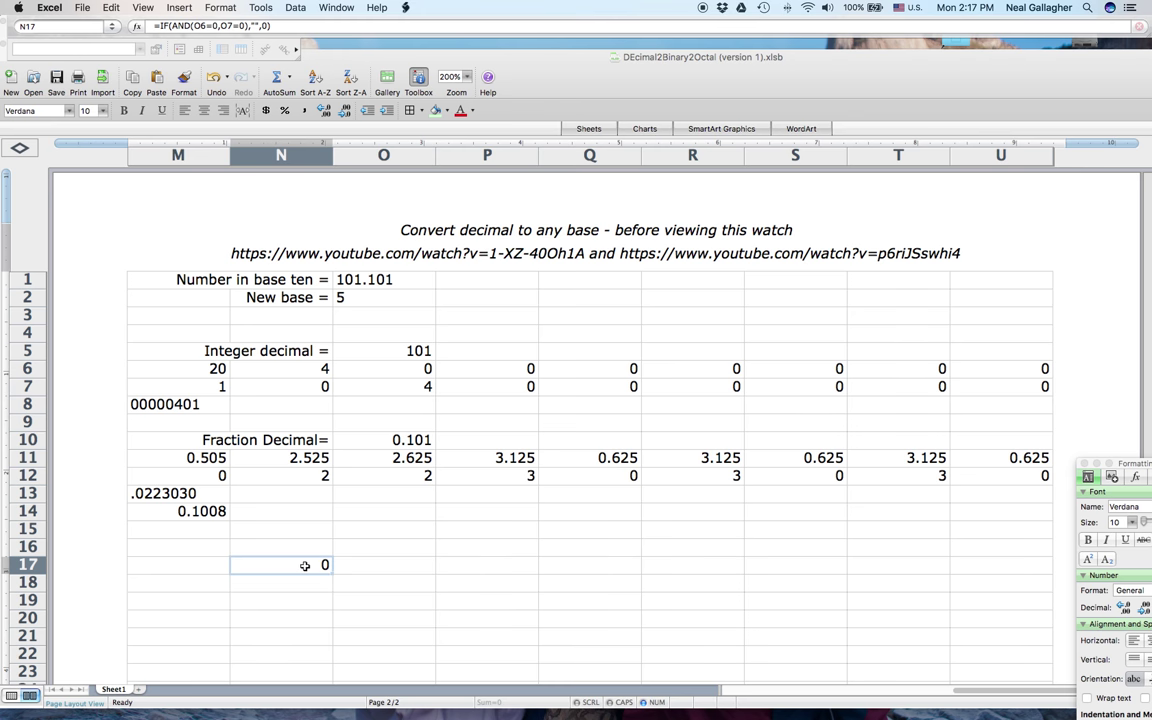
left_click_drag(362, 574, 402, 575)
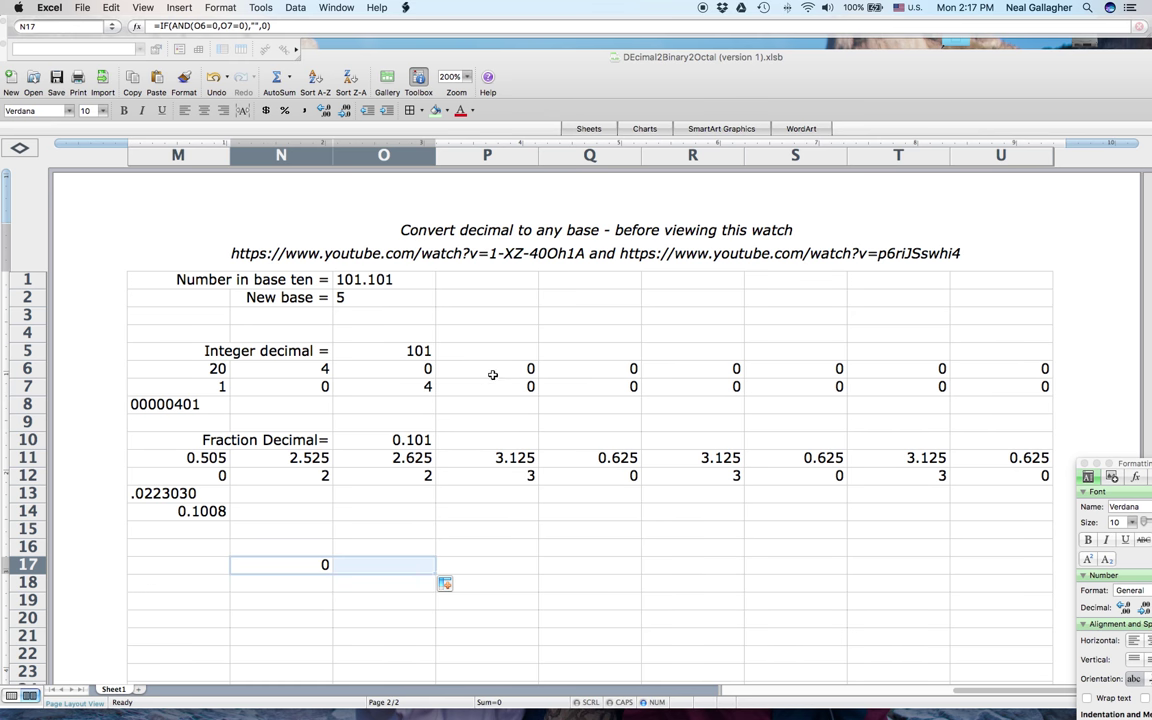
left_click(383, 568)
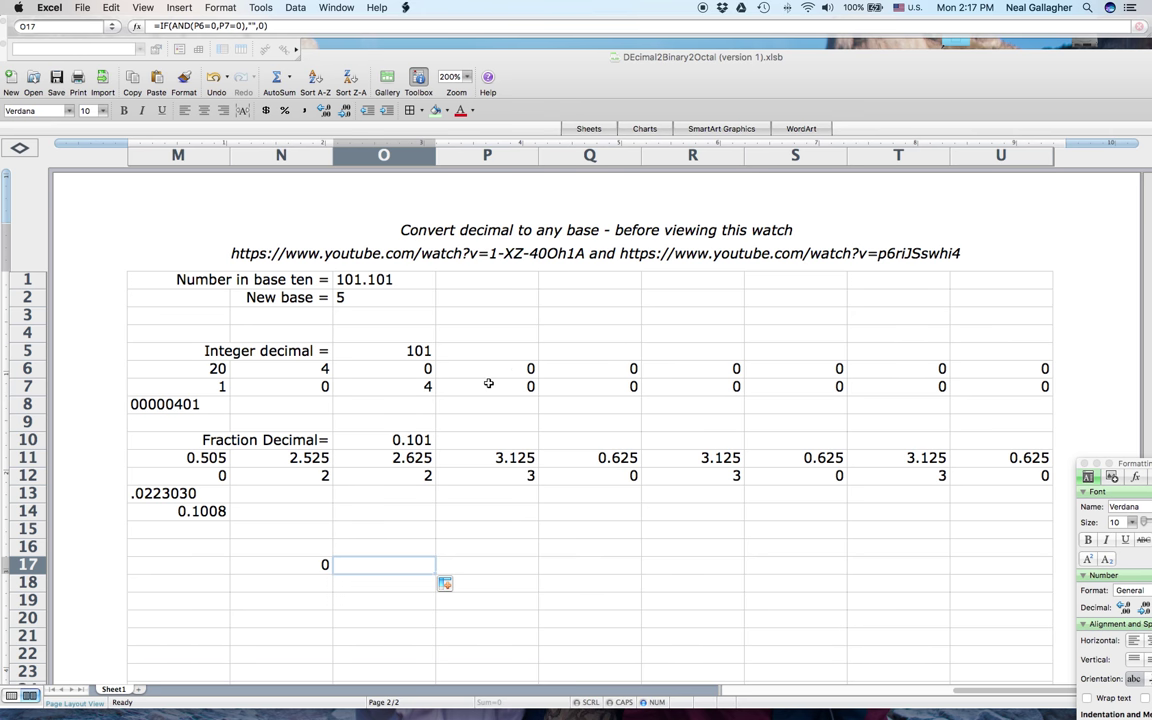
right_click(301, 567)
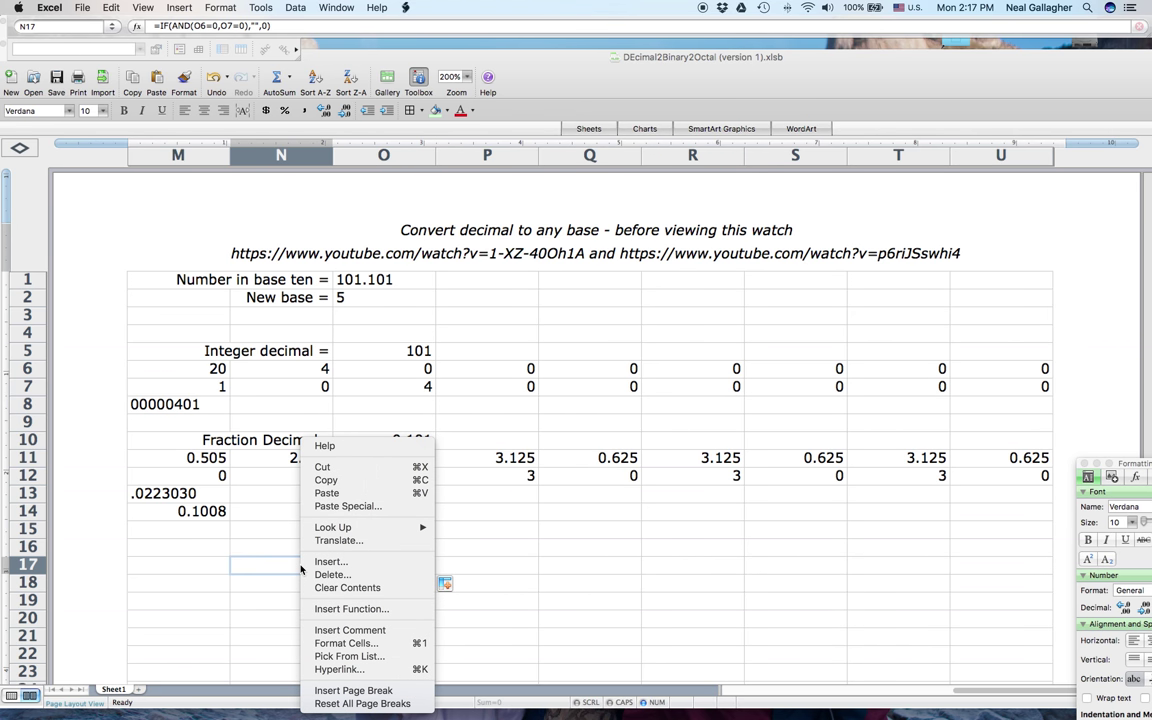
left_click(561, 82)
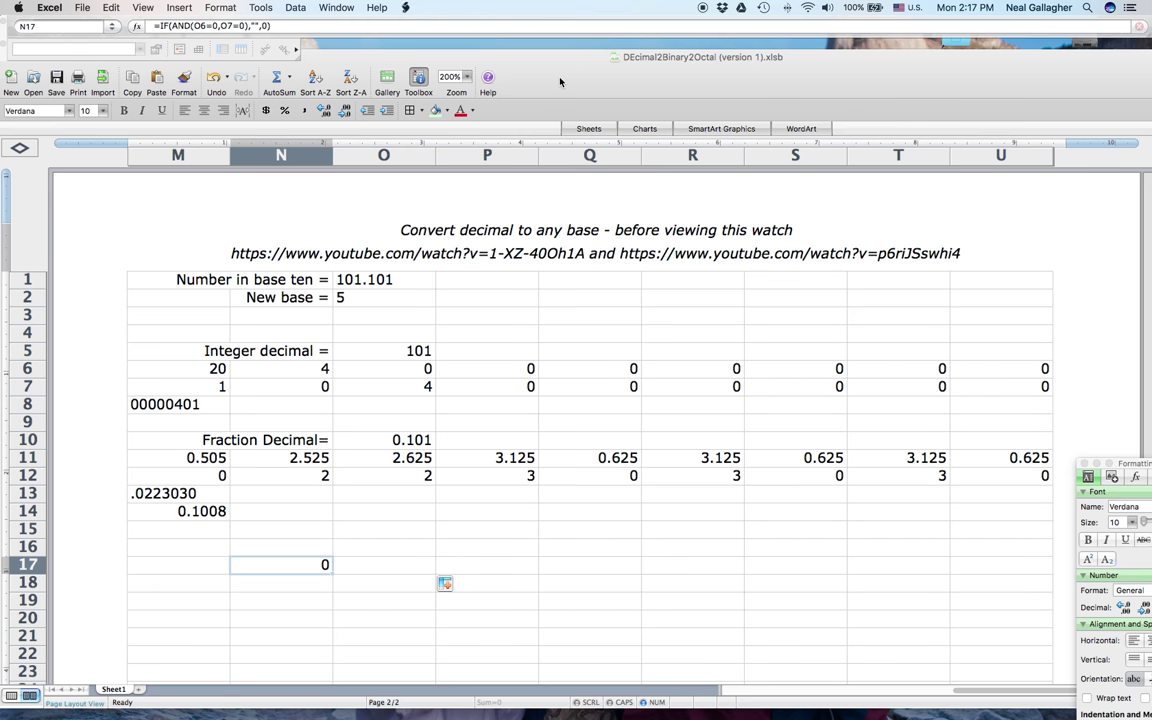